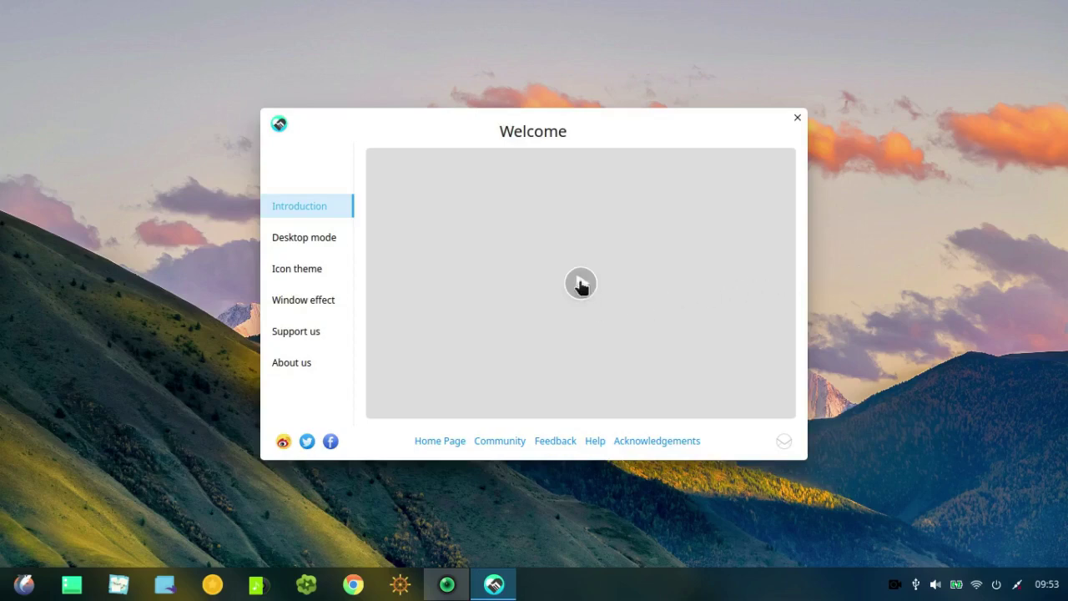
- Play the 'deepin 15.7' intro video on the Deepin Introduction Welcome page
{"action": "left_click", "coordinate": [580, 285]}
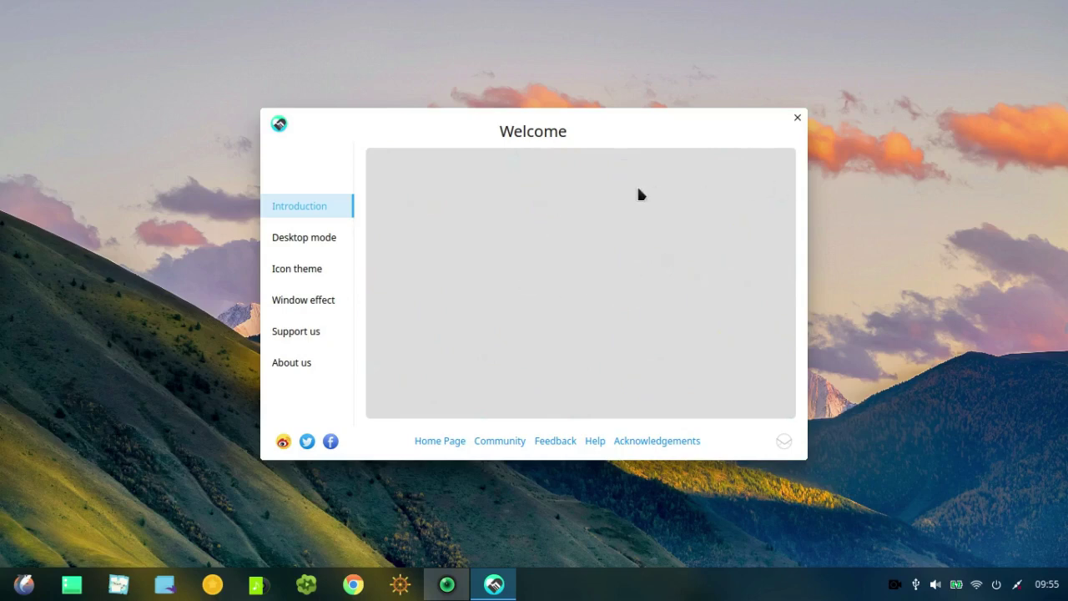
- View the Desktop mode, Icon theme, Window effect, Support us and About us pages, then close Deepin Introduction
{"action": "left_click", "coordinate": [317, 238]}
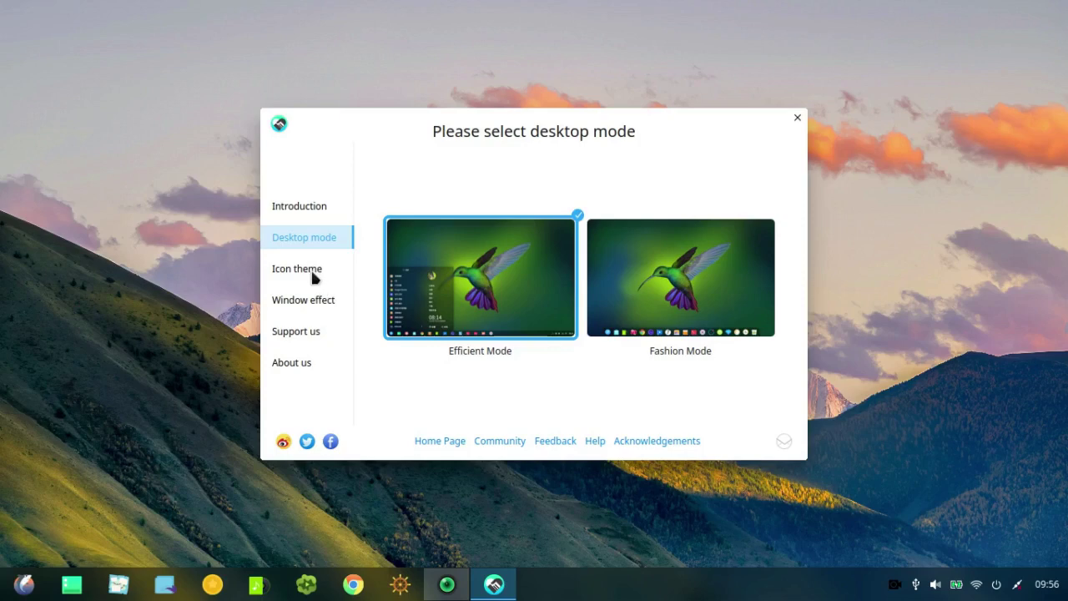
{"action": "left_click", "coordinate": [313, 275]}
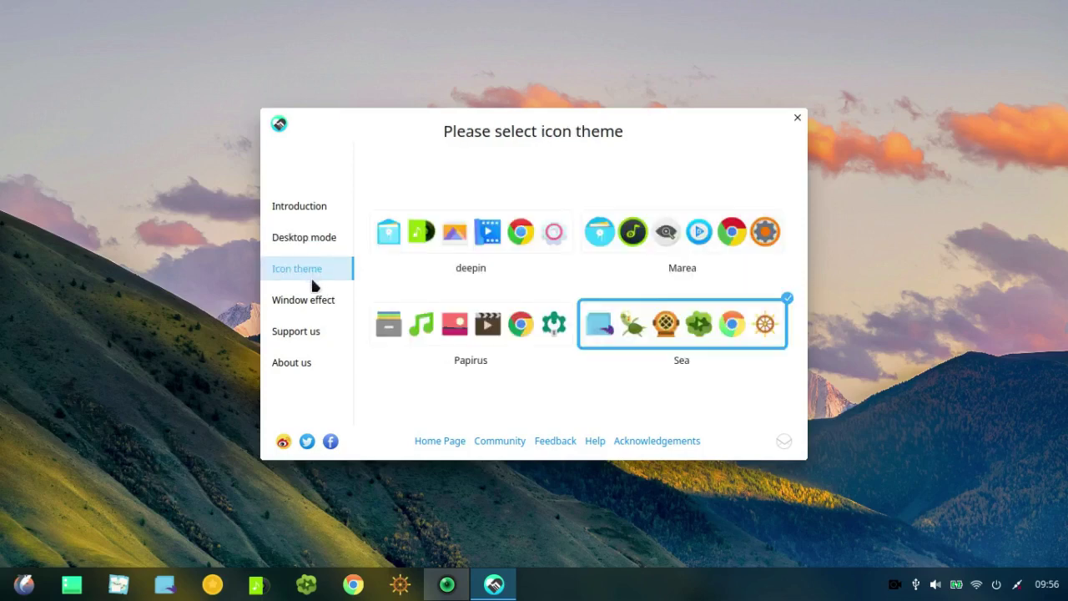
{"action": "left_click", "coordinate": [315, 306]}
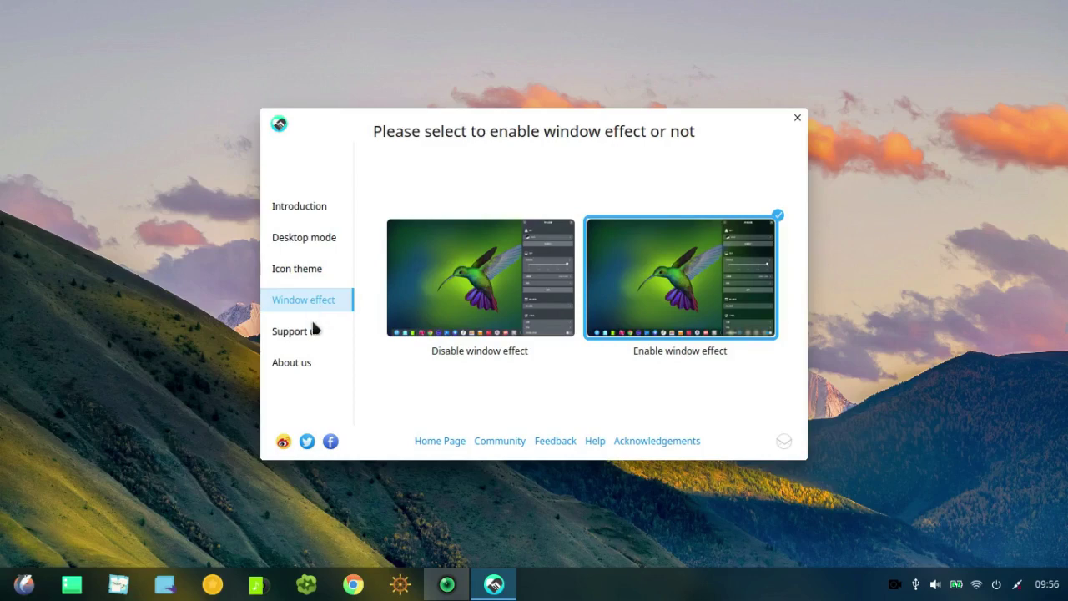
{"action": "left_click", "coordinate": [314, 333]}
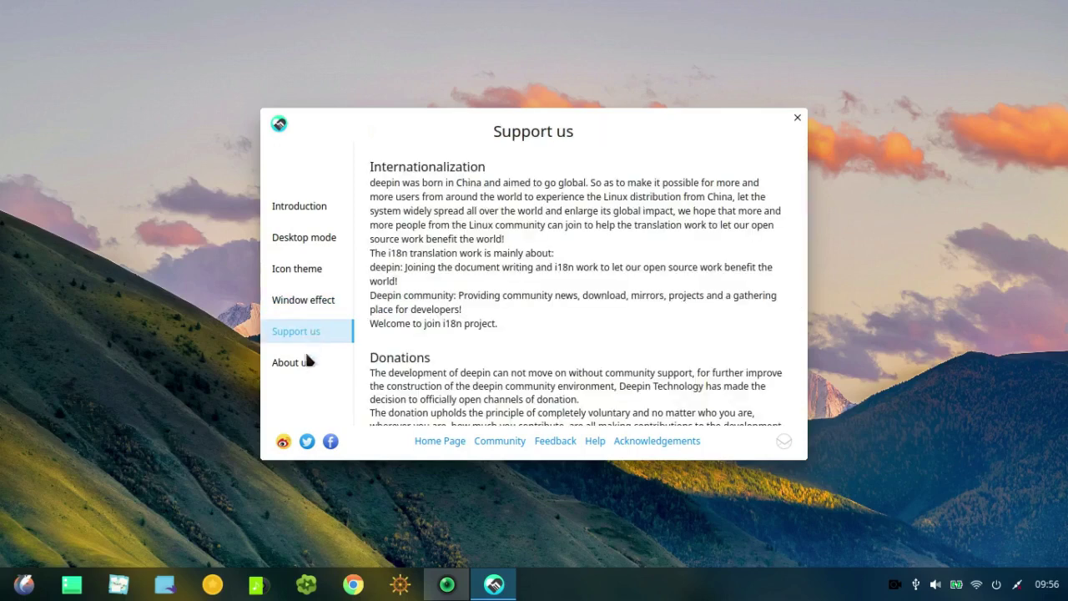
{"action": "left_click", "coordinate": [304, 364]}
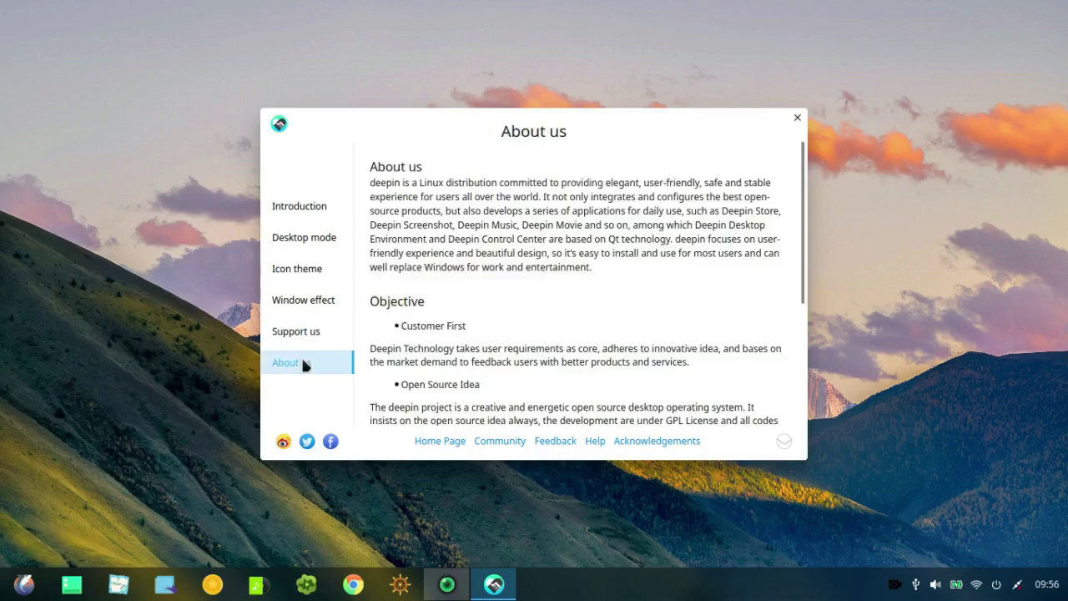
{"action": "left_click", "coordinate": [796, 120]}
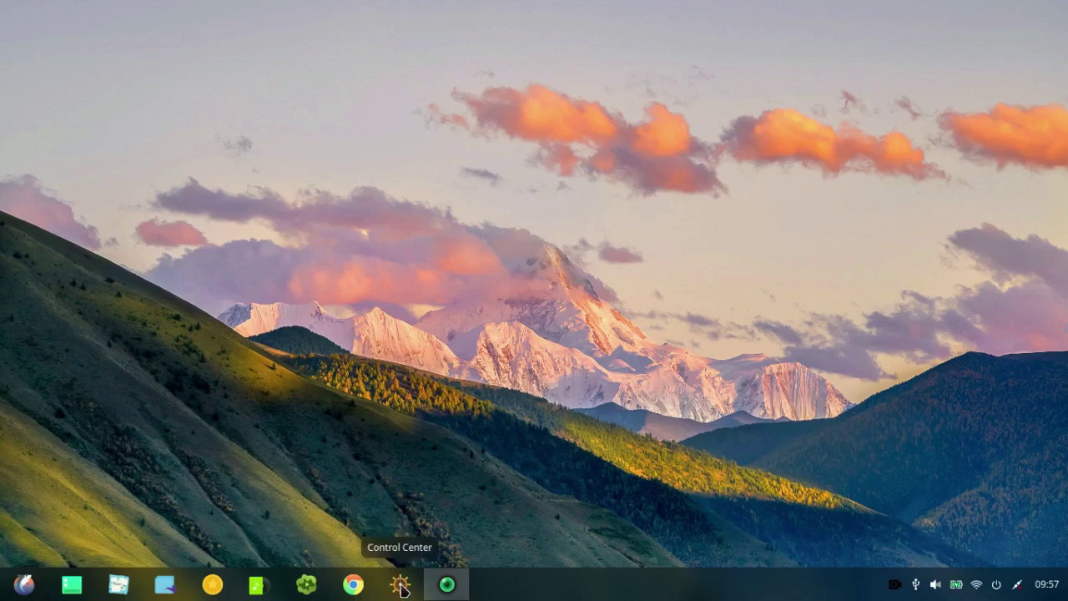
- Show Control Center's Switch Mirror list under Update Settings, with [US] Linux Kernel Archives current
{"action": "left_click", "coordinate": [402, 586]}
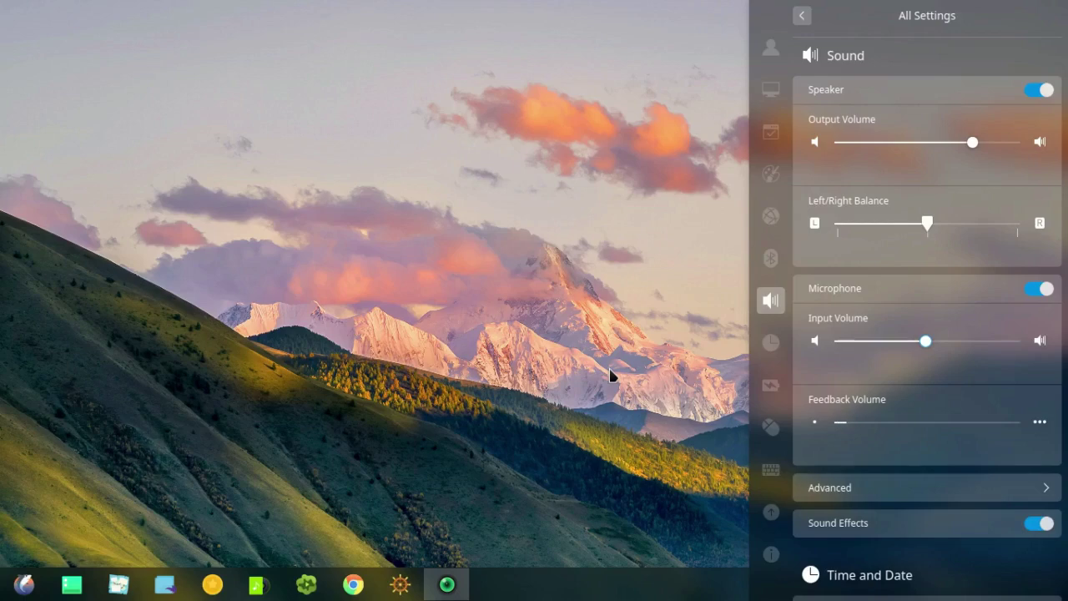
{"action": "left_click", "coordinate": [770, 555]}
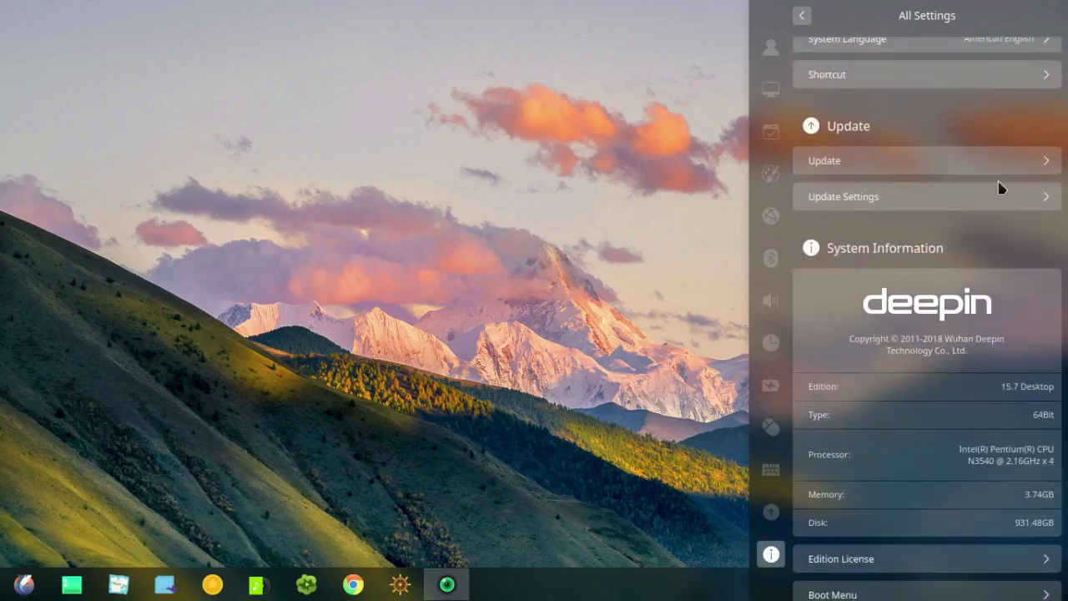
{"action": "left_click", "coordinate": [1045, 198]}
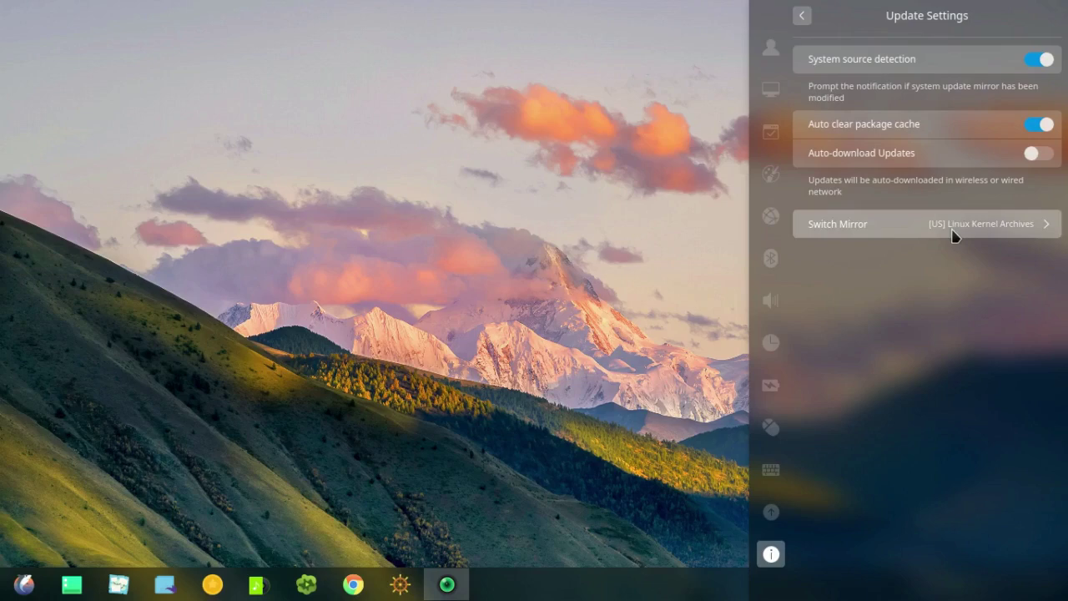
{"action": "left_click", "coordinate": [1044, 230]}
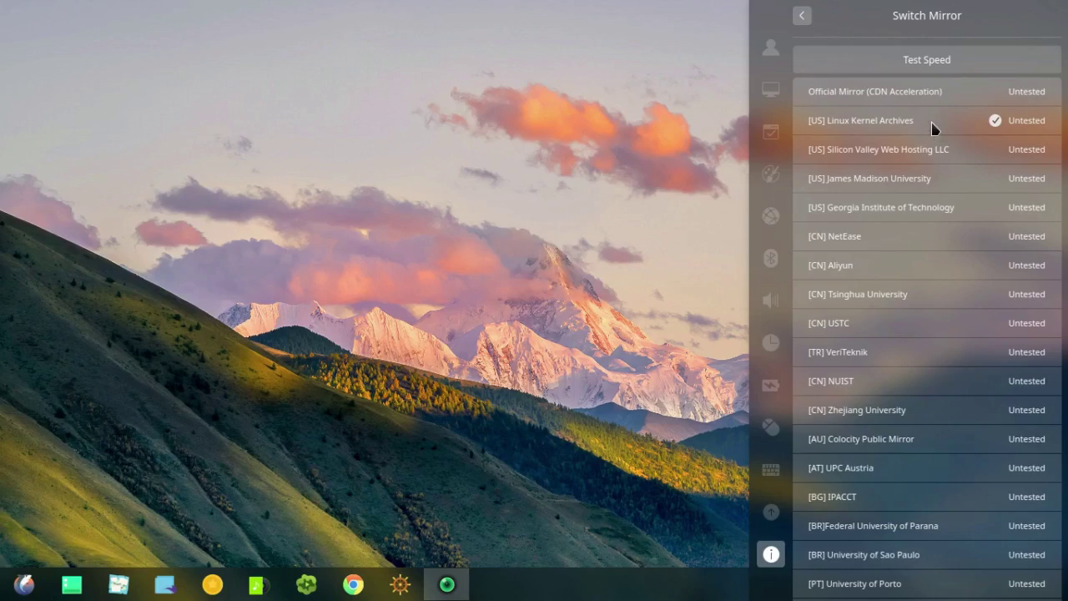
- Run the mirror speed test so the two [US] mirrors rank first as Fast
{"action": "left_click", "coordinate": [922, 50]}
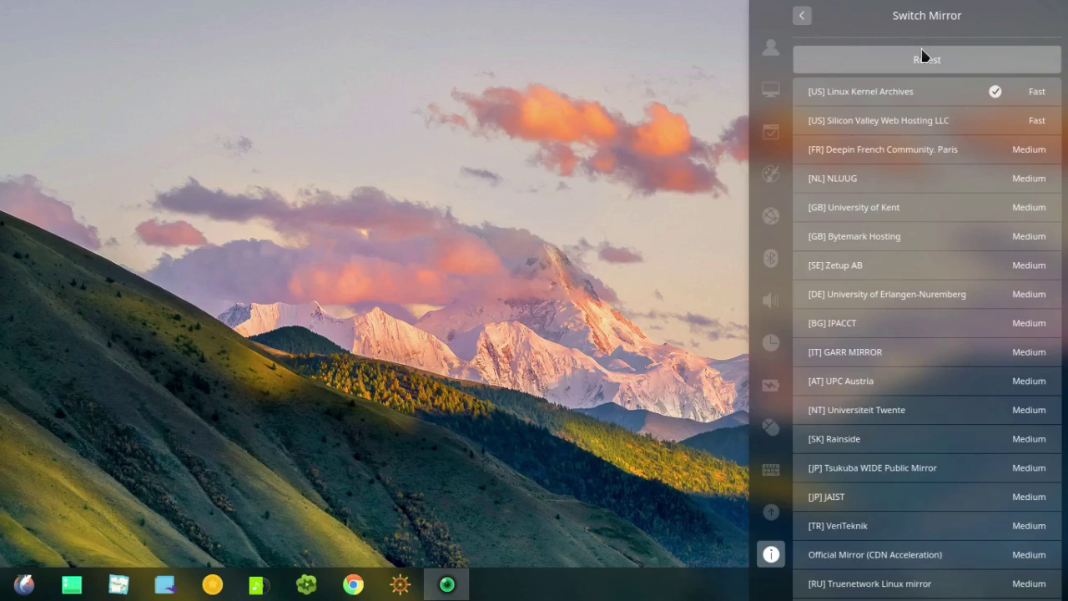
- Close Control Center, check the Wi-Fi network list and Network settings, then return to the desktop
{"action": "left_click", "coordinate": [695, 32]}
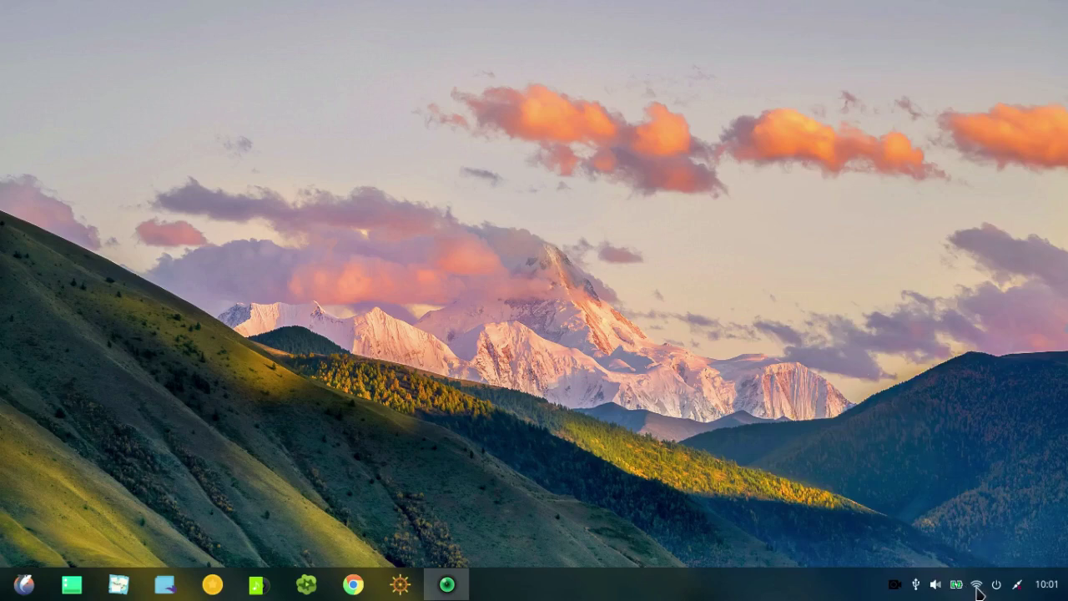
{"action": "left_click", "coordinate": [977, 591]}
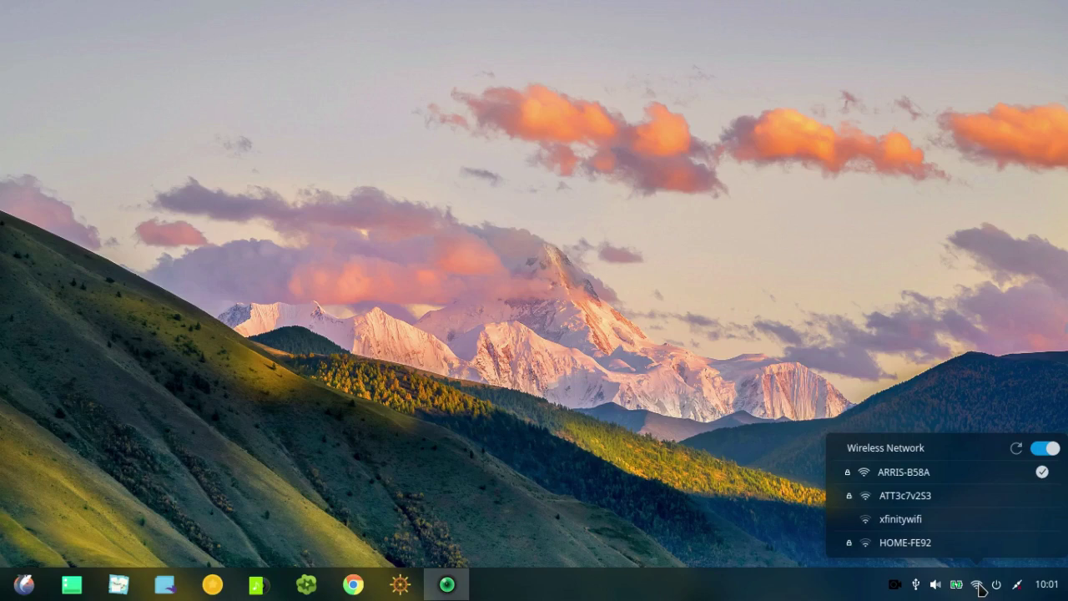
{"action": "left_click", "coordinate": [979, 586]}
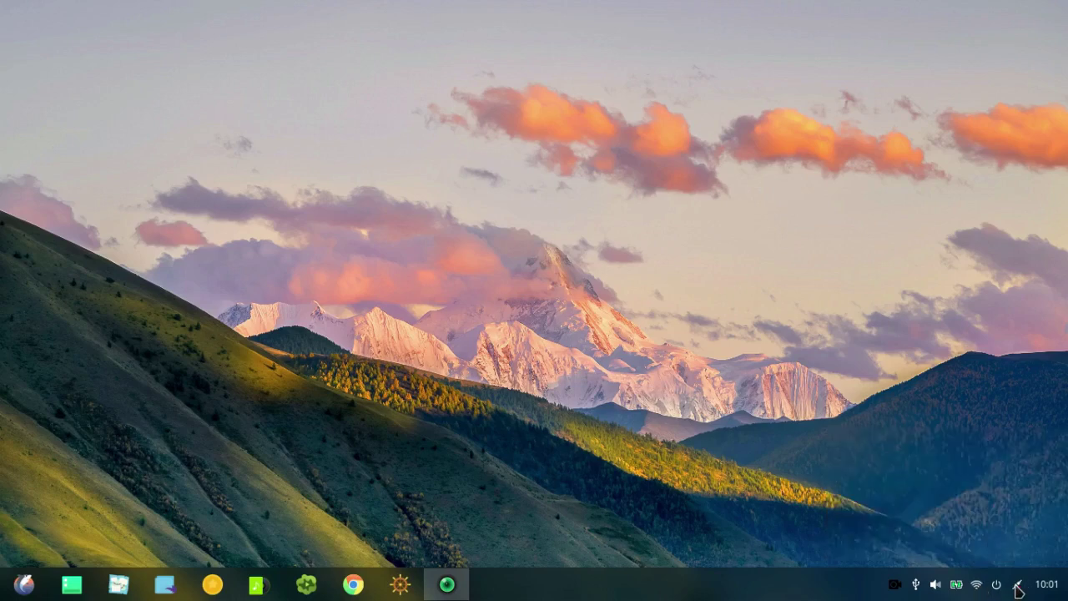
{"action": "left_click", "coordinate": [1017, 588]}
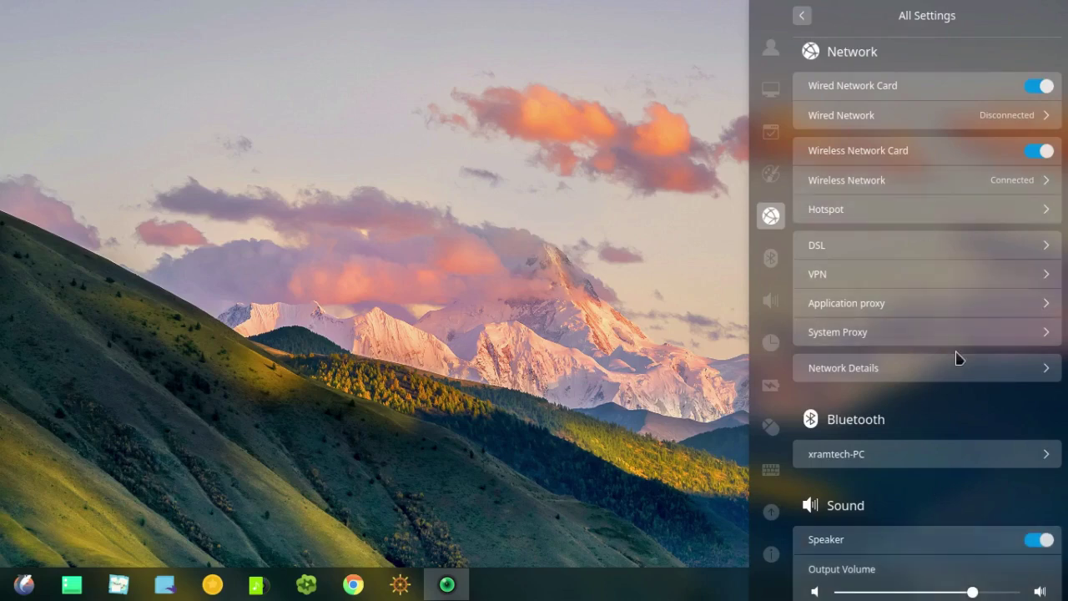
{"action": "left_click", "coordinate": [625, 380]}
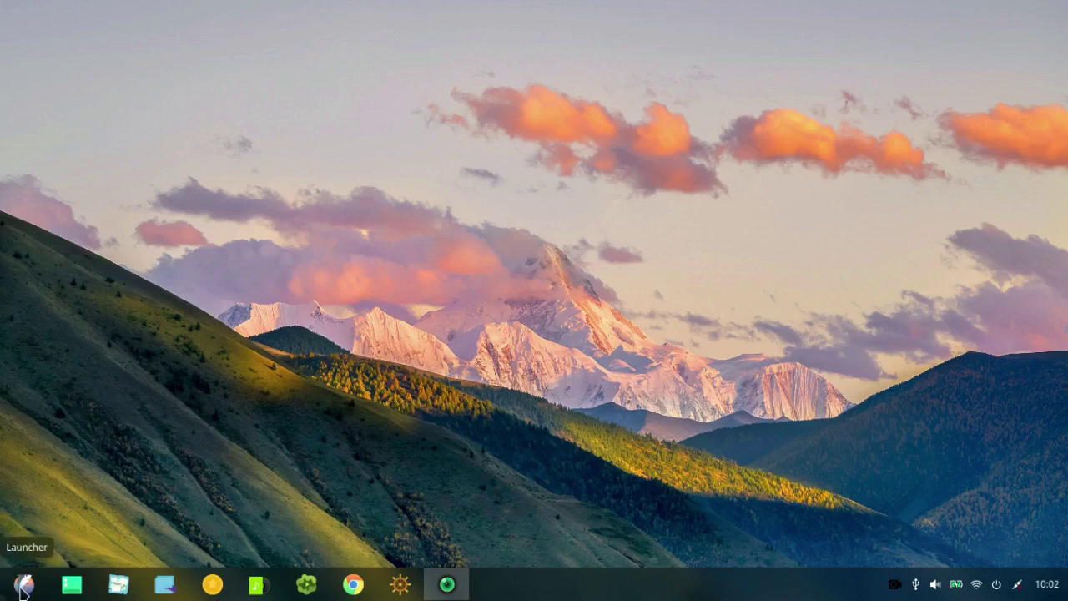
- Group launcher apps by category and visit Internet, Music, Video, Graphics, Office, Reading, System and Others
{"action": "left_click", "coordinate": [23, 587]}
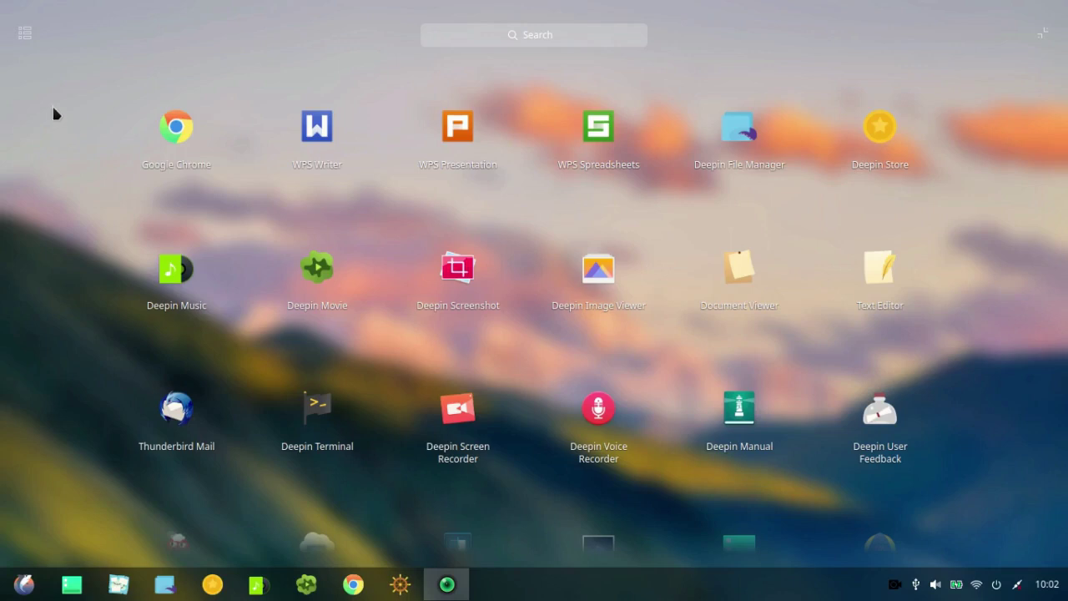
{"action": "left_click", "coordinate": [25, 35]}
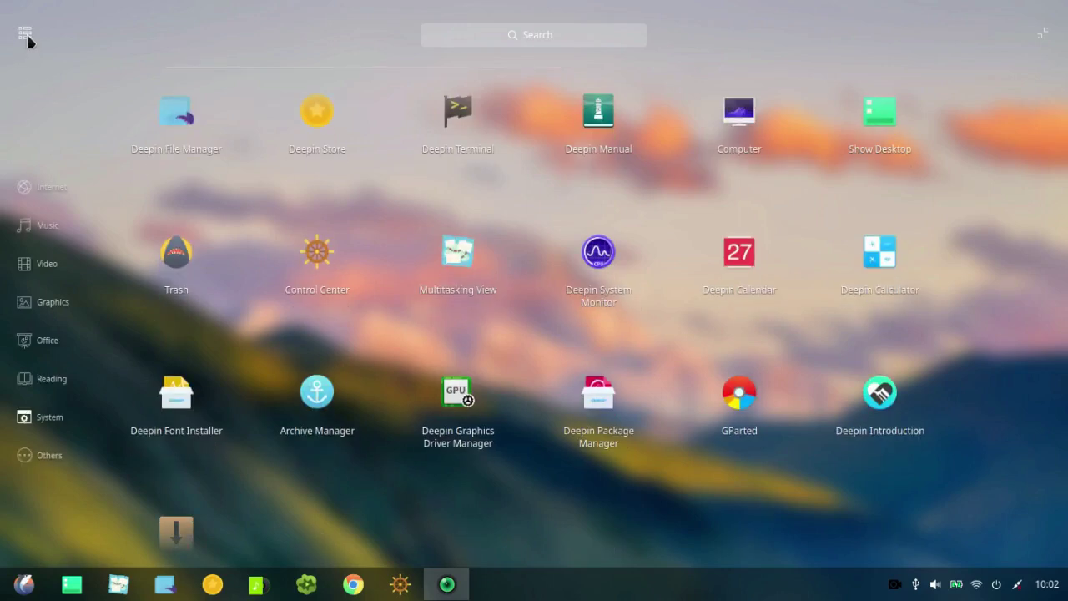
{"action": "left_click", "coordinate": [50, 190]}
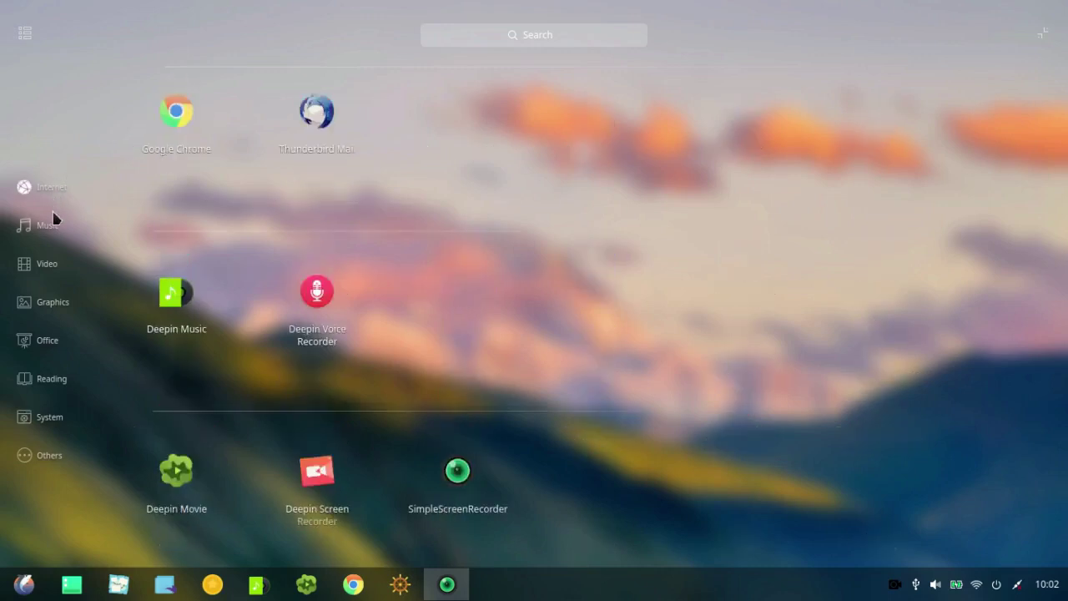
{"action": "left_click", "coordinate": [52, 226]}
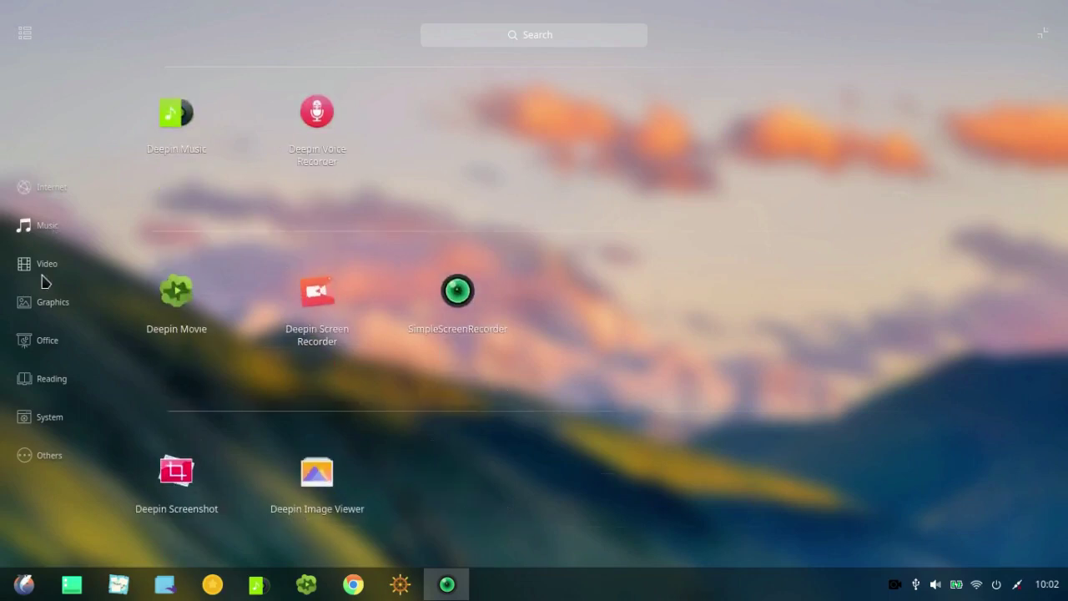
{"action": "left_click", "coordinate": [43, 267]}
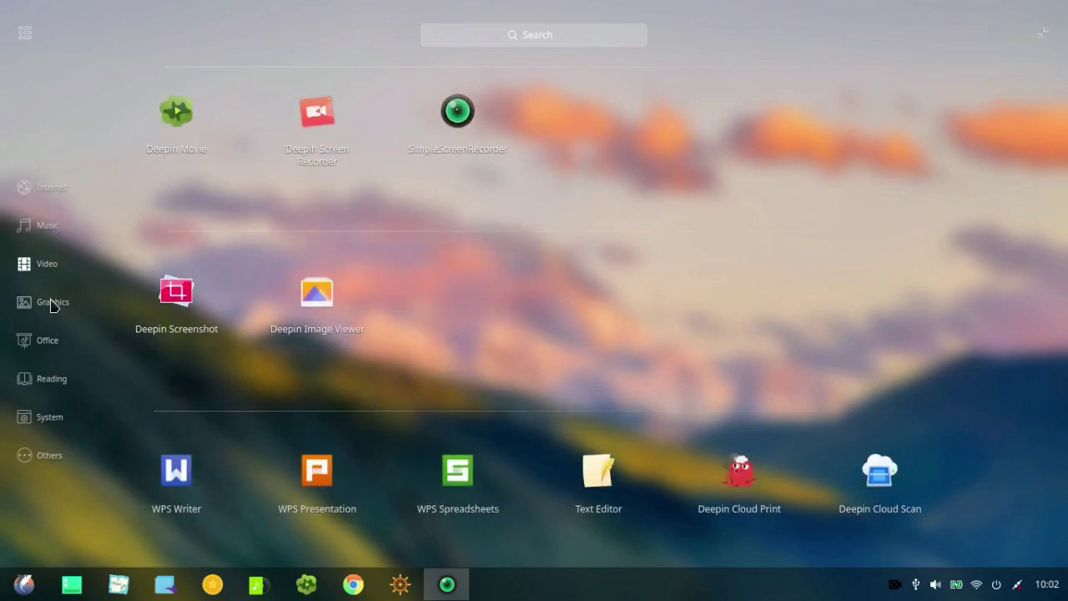
{"action": "left_click", "coordinate": [52, 304]}
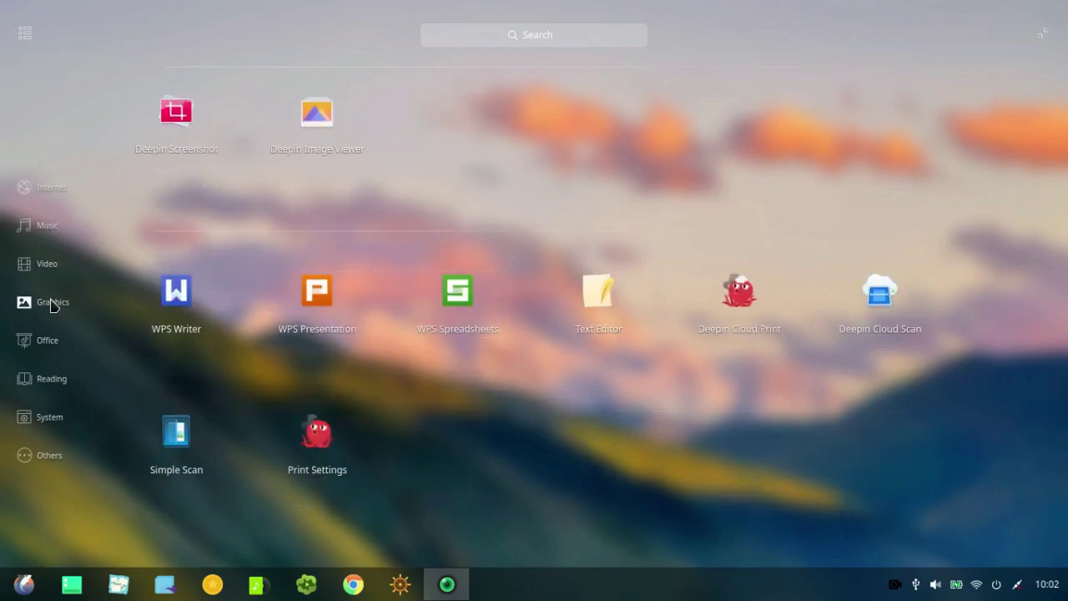
{"action": "left_click", "coordinate": [48, 349]}
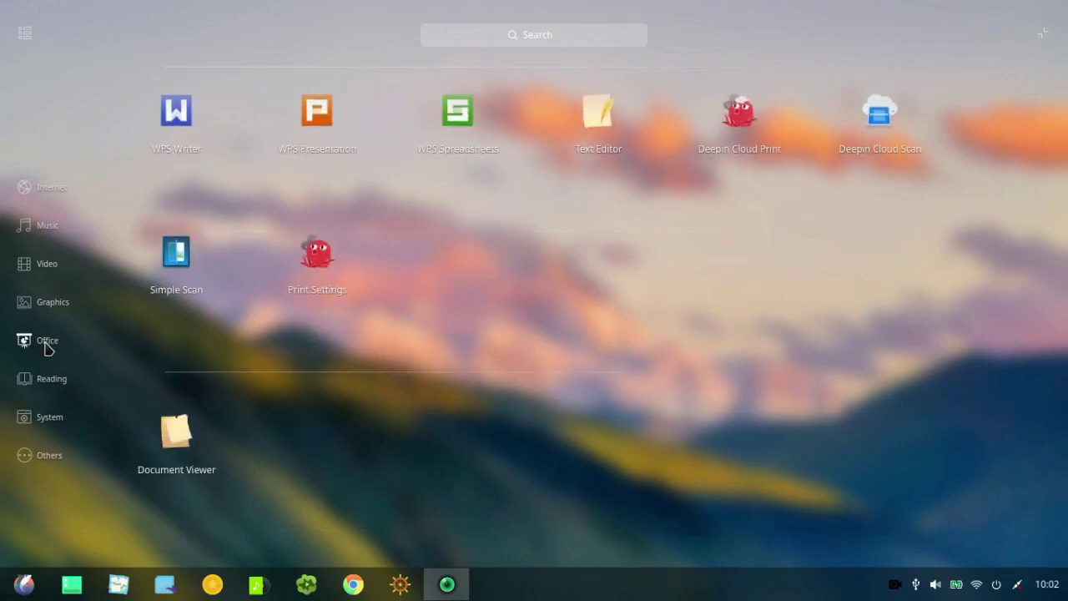
{"action": "left_click", "coordinate": [48, 387]}
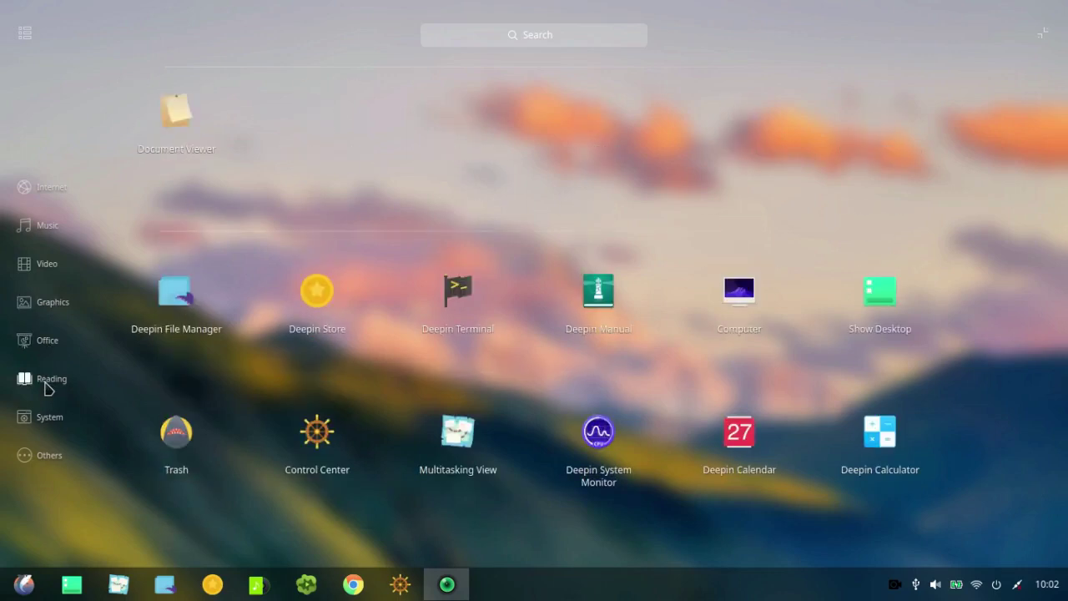
{"action": "left_click", "coordinate": [48, 422]}
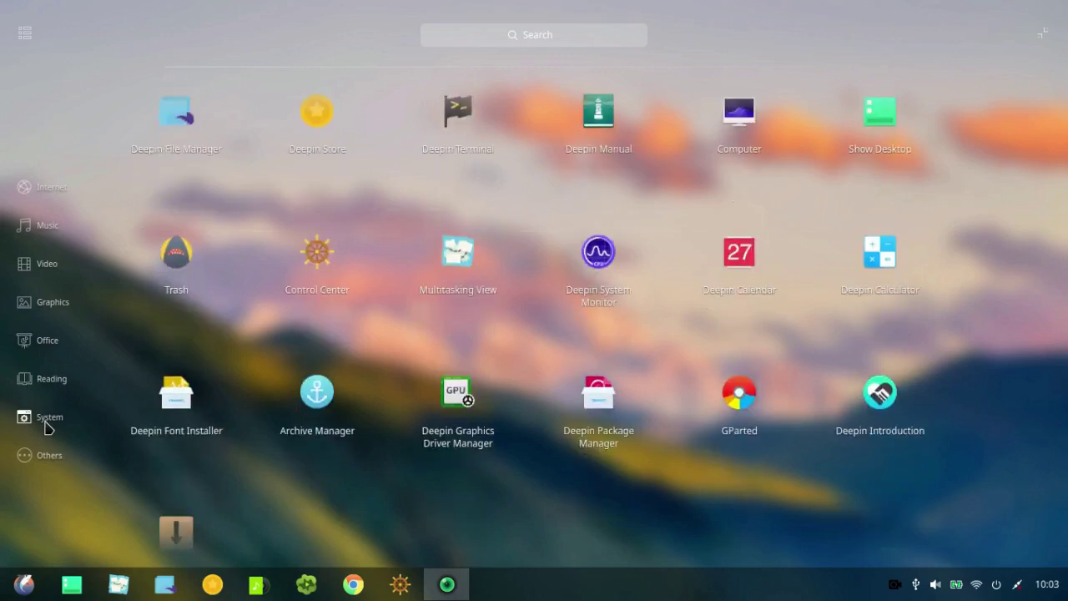
{"action": "left_click", "coordinate": [50, 457]}
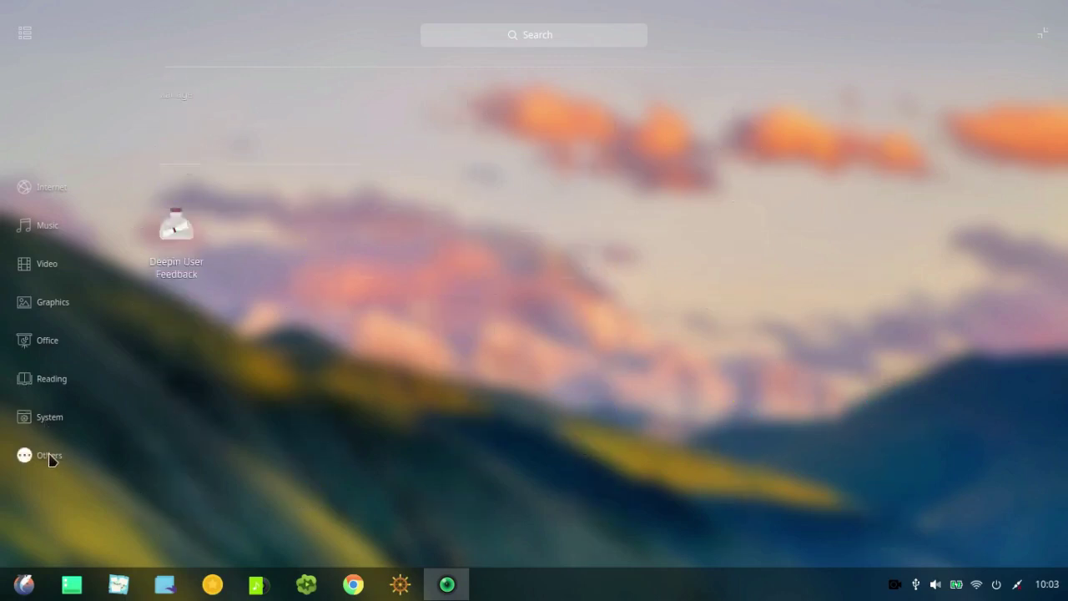
- Switch the launcher to its compact menu and scroll down to Deepin Store and Deepin Music
{"action": "left_click", "coordinate": [1042, 36]}
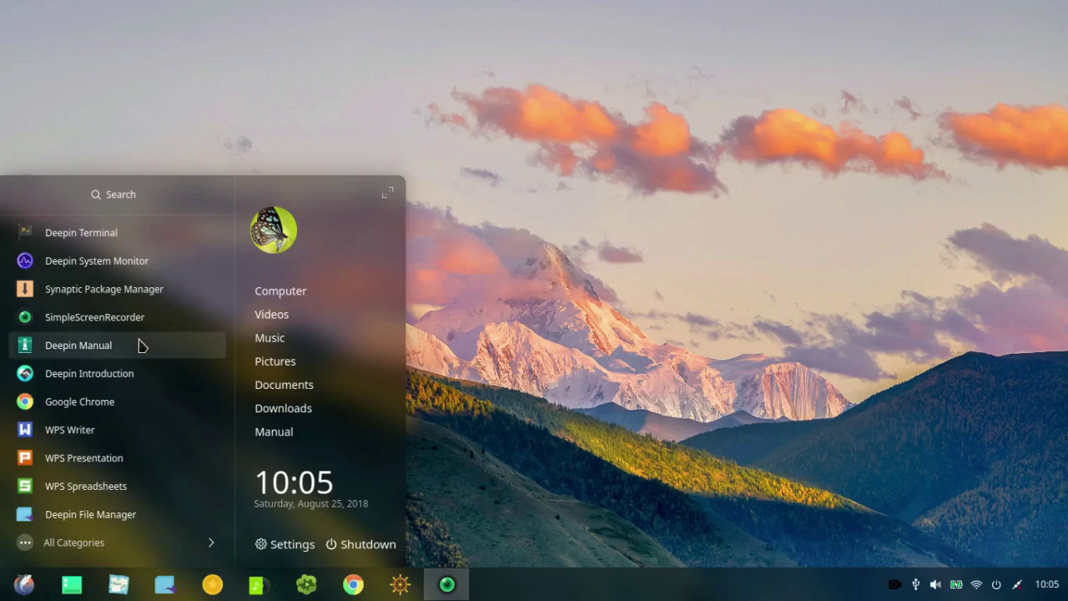
{"action": "scroll", "coordinate": [155, 345], "scroll_direction": "down", "scroll_amount": 1}
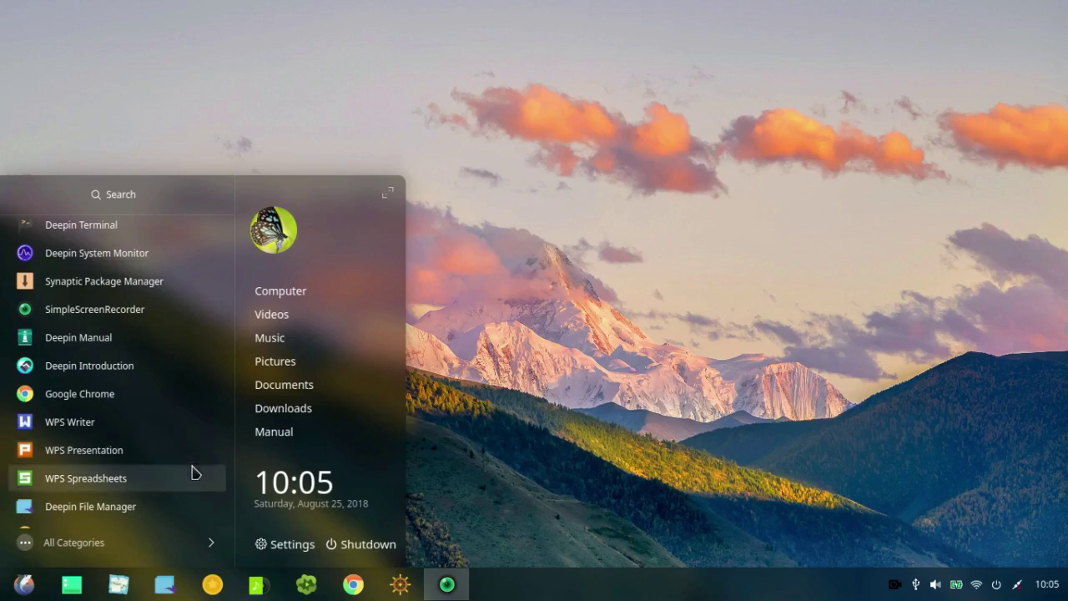
{"action": "scroll", "coordinate": [191, 492], "scroll_direction": "down", "scroll_amount": 2}
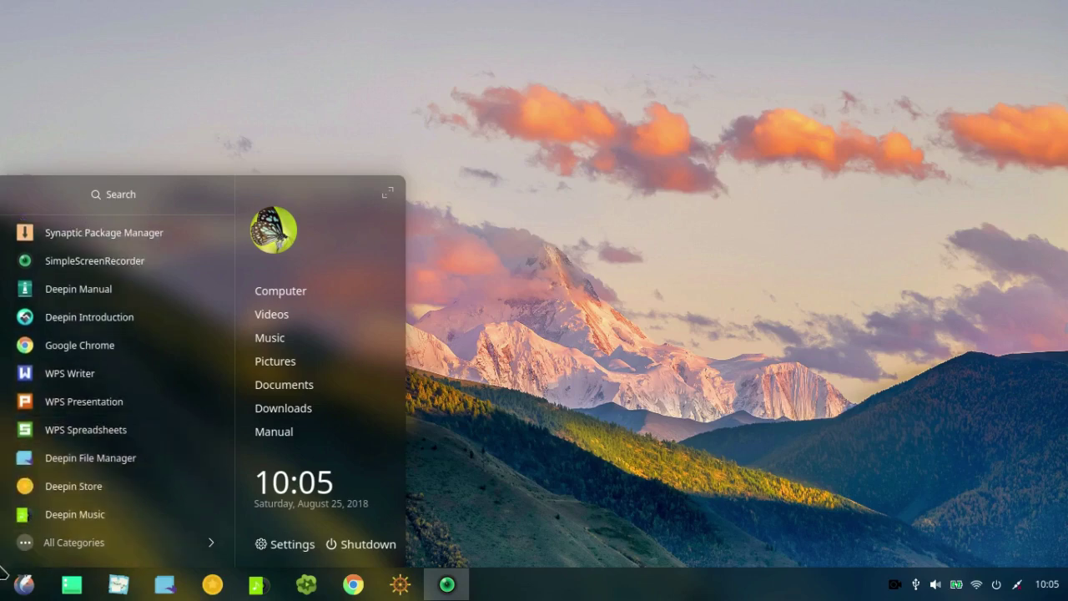
- List compact-launcher categories, view Internet apps like Chrome and Thunderbird, then return to categories
{"action": "left_click", "coordinate": [30, 545]}
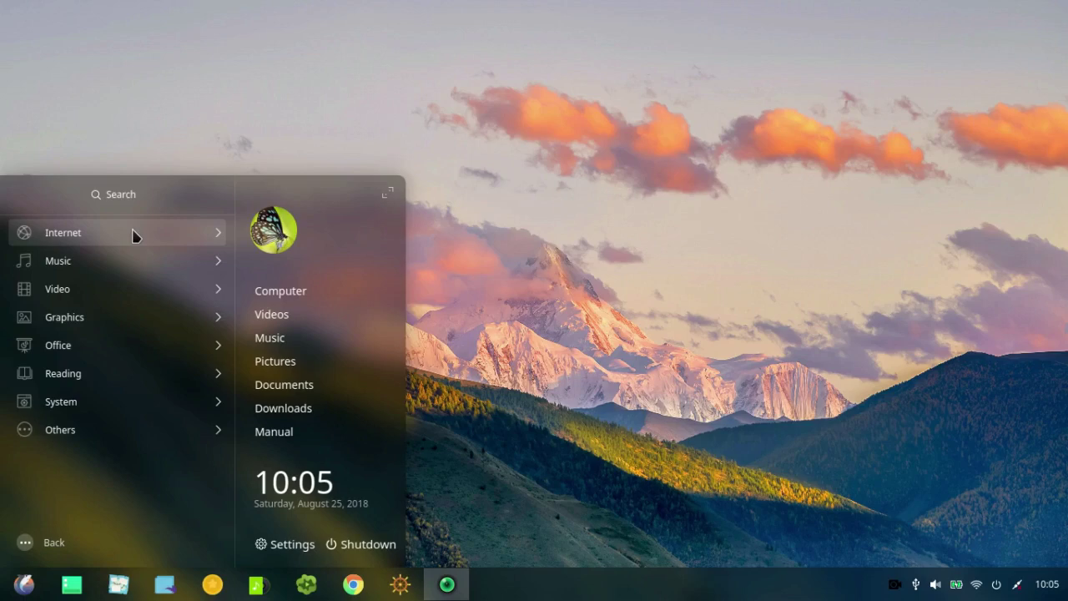
{"action": "left_click", "coordinate": [59, 238]}
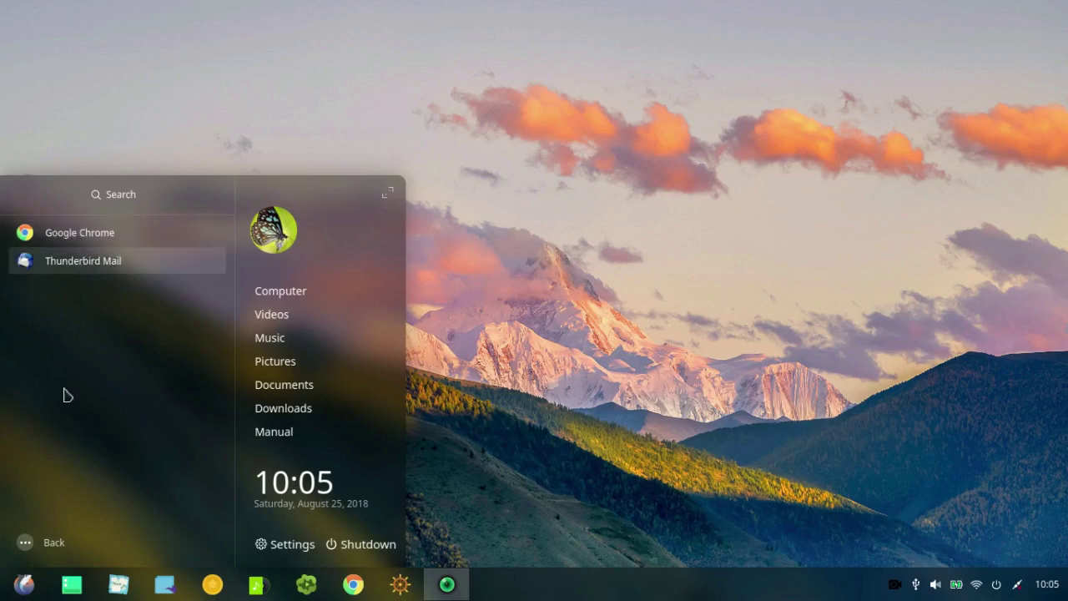
{"action": "left_click", "coordinate": [31, 538]}
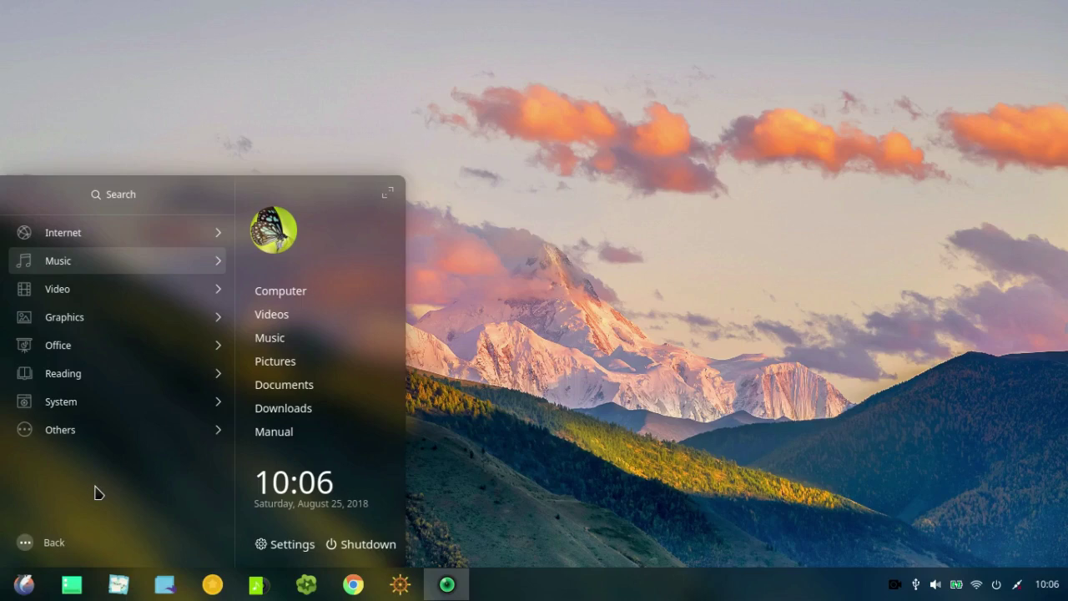
- Search the launcher for 'sim' to find Simple Scan and SimpleScreenRecorder
{"action": "type", "text": "si"}
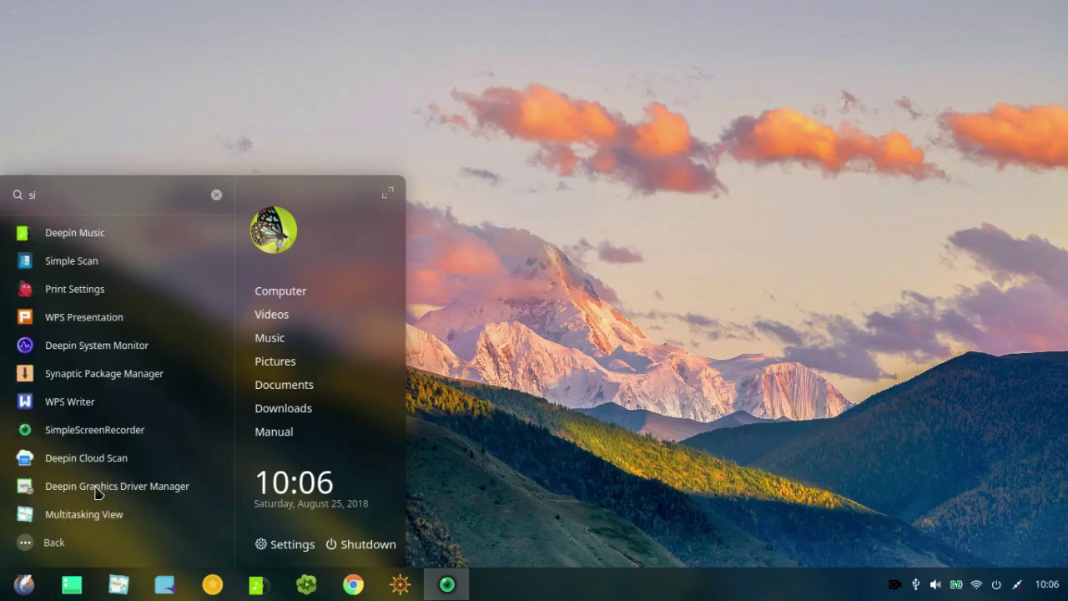
{"action": "type", "text": "m"}
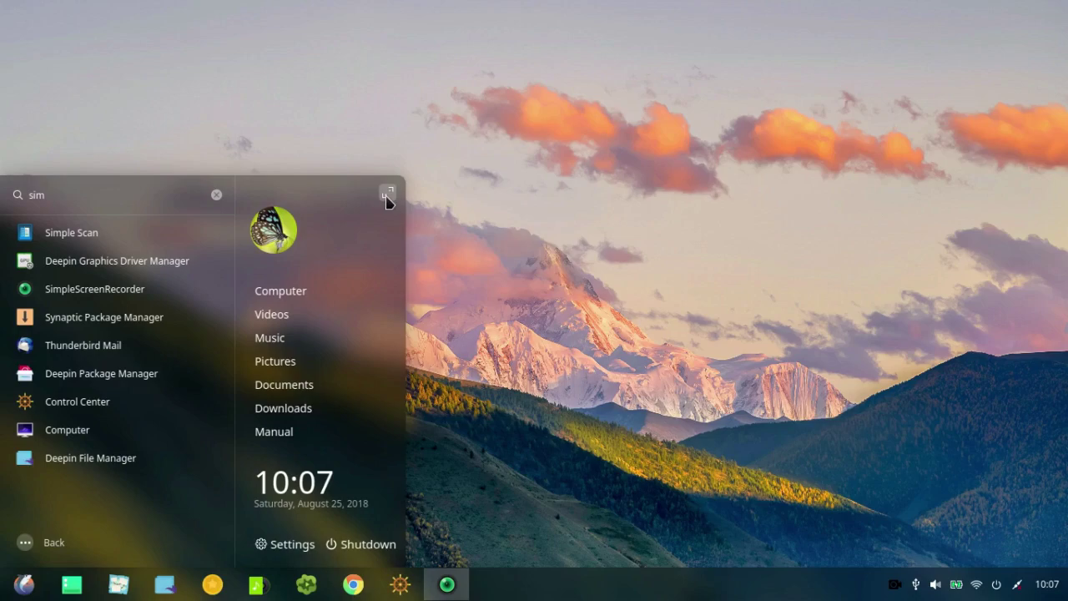
- Find 'syn' in the full-screen launcher, start Synaptic Package Manager, and dismiss its password prompt
{"action": "left_click", "coordinate": [387, 197]}
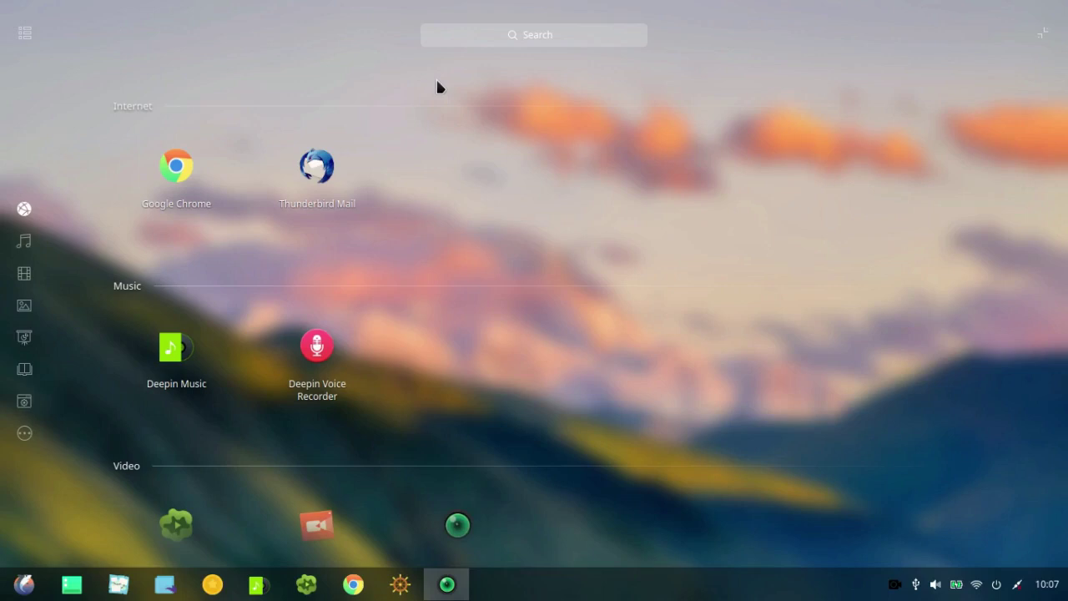
{"action": "type", "text": "syn"}
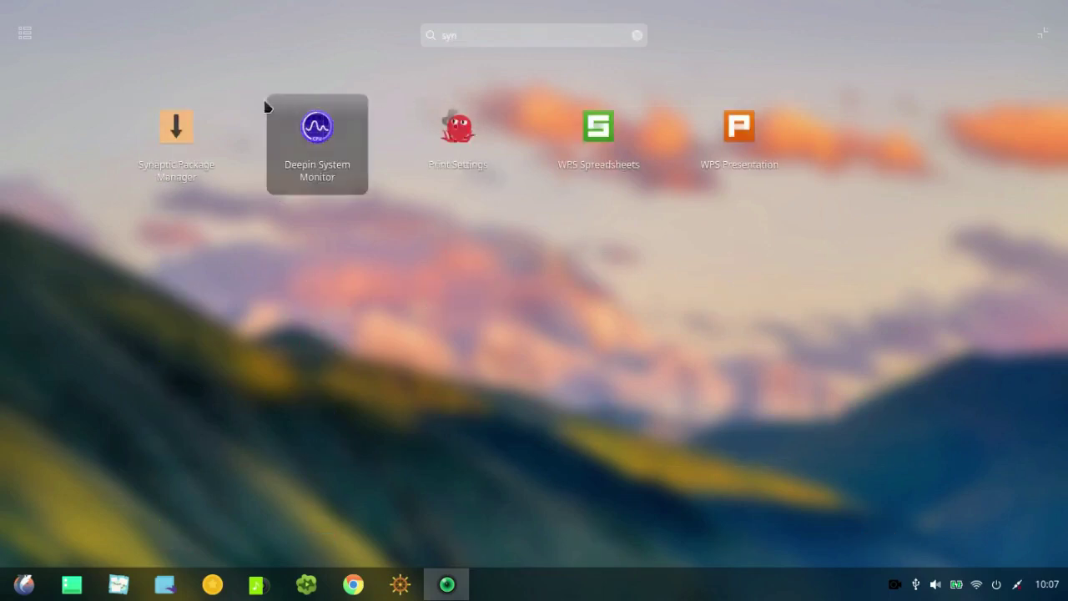
{"action": "left_click", "coordinate": [177, 130]}
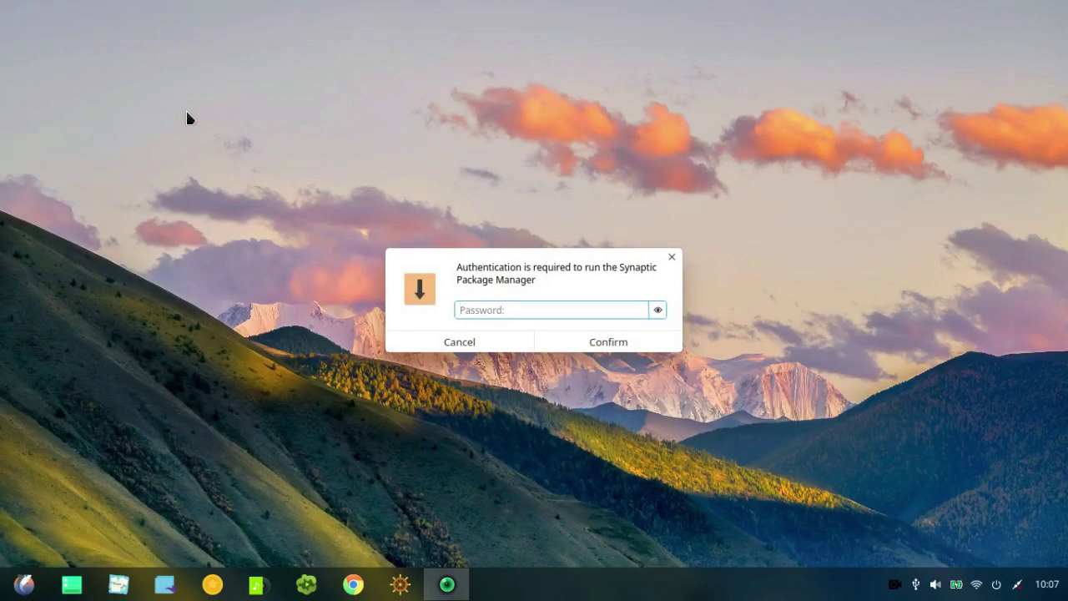
{"action": "left_click", "coordinate": [672, 260]}
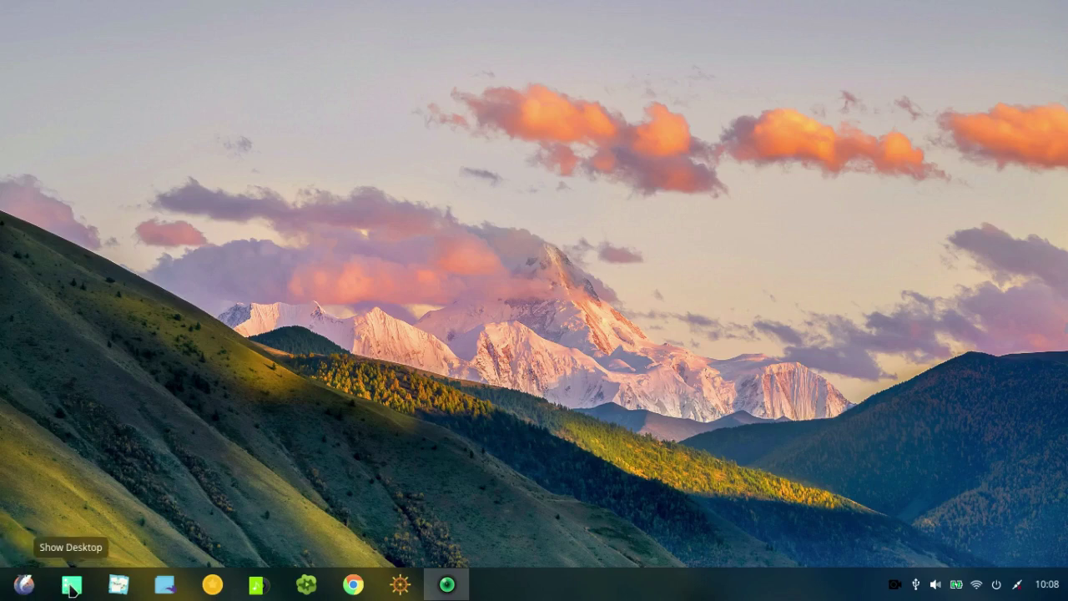
- Switch the dock to Fashion Mode from its right-click Mode menu
{"action": "right_click", "coordinate": [625, 591]}
{"action": "mouse_move", "coordinate": [672, 495]}
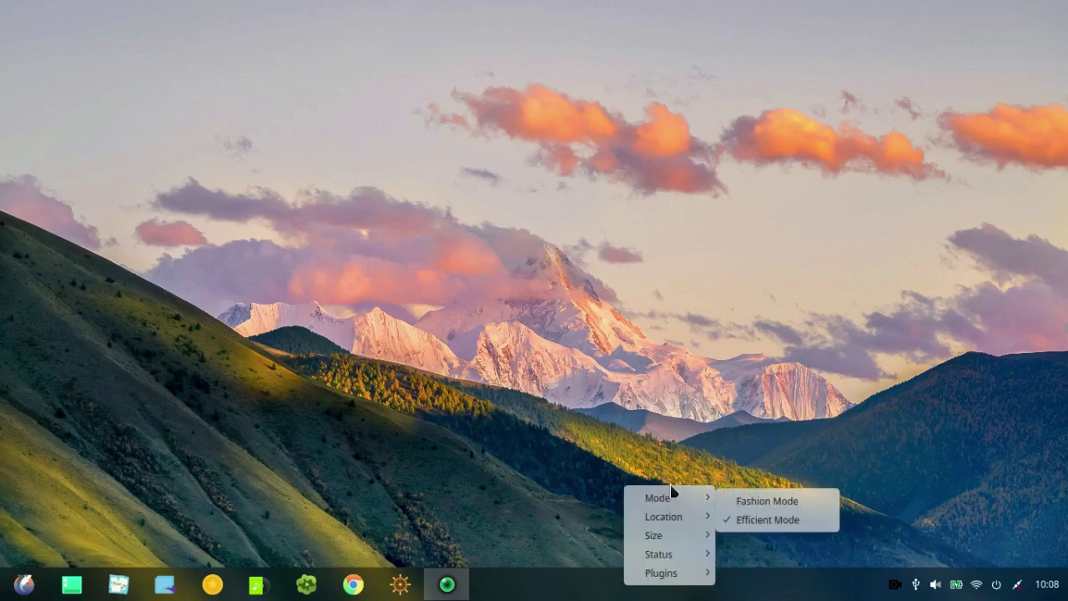
{"action": "left_click", "coordinate": [738, 503]}
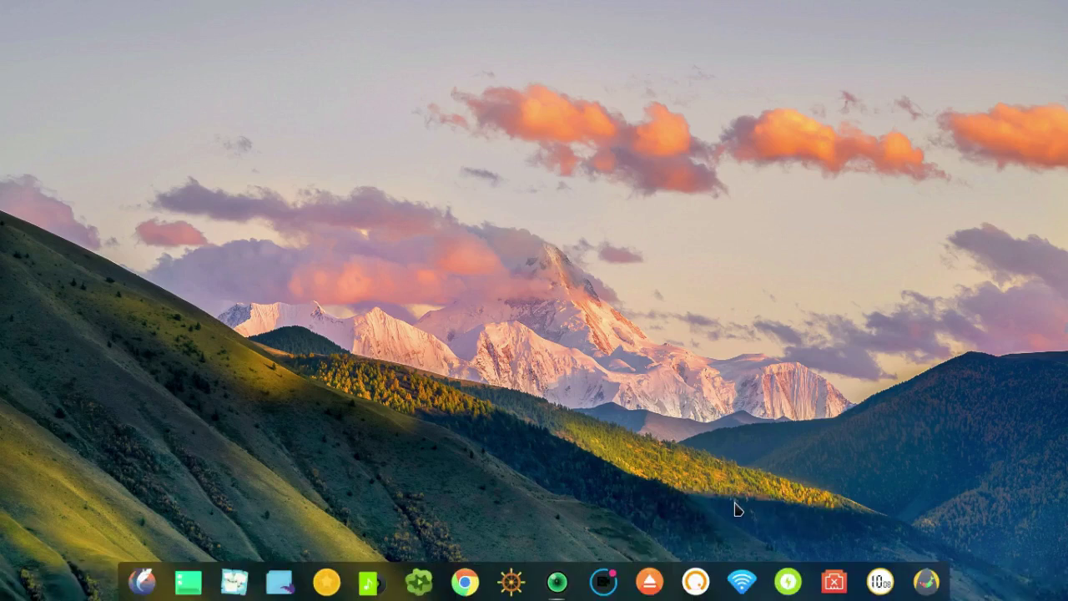
- Move the Control Center icon past SimpleScreenRecorder and back, then return the dock to Efficient Mode
{"action": "left_click_drag", "start_coordinate": [511, 582], "coordinate": [557, 581]}
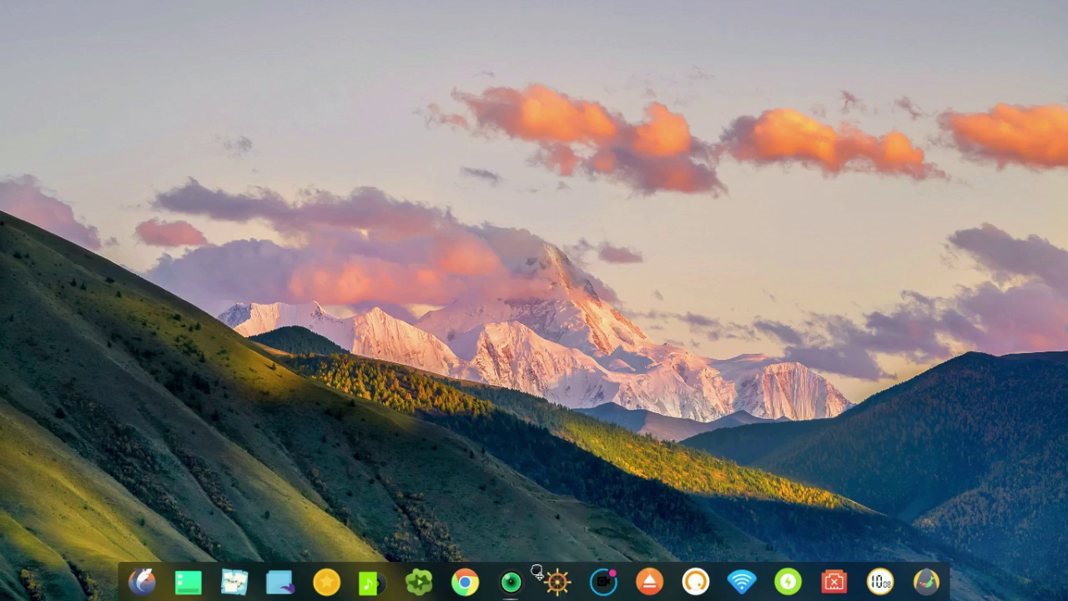
{"action": "left_click_drag", "start_coordinate": [535, 571], "coordinate": [421, 580]}
{"action": "right_click", "coordinate": [485, 580]}
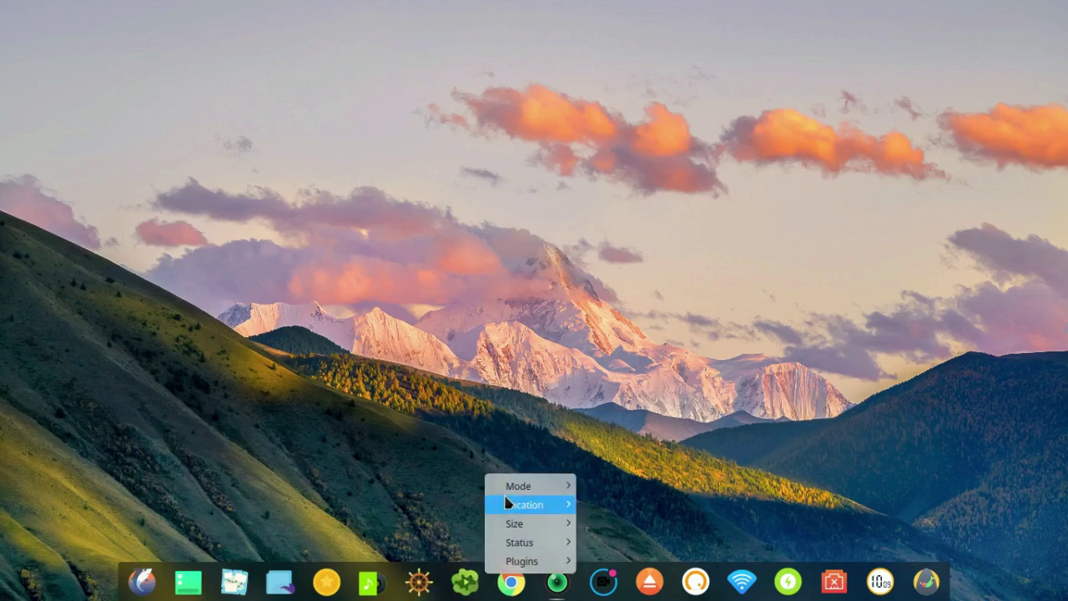
{"action": "mouse_move", "coordinate": [510, 484]}
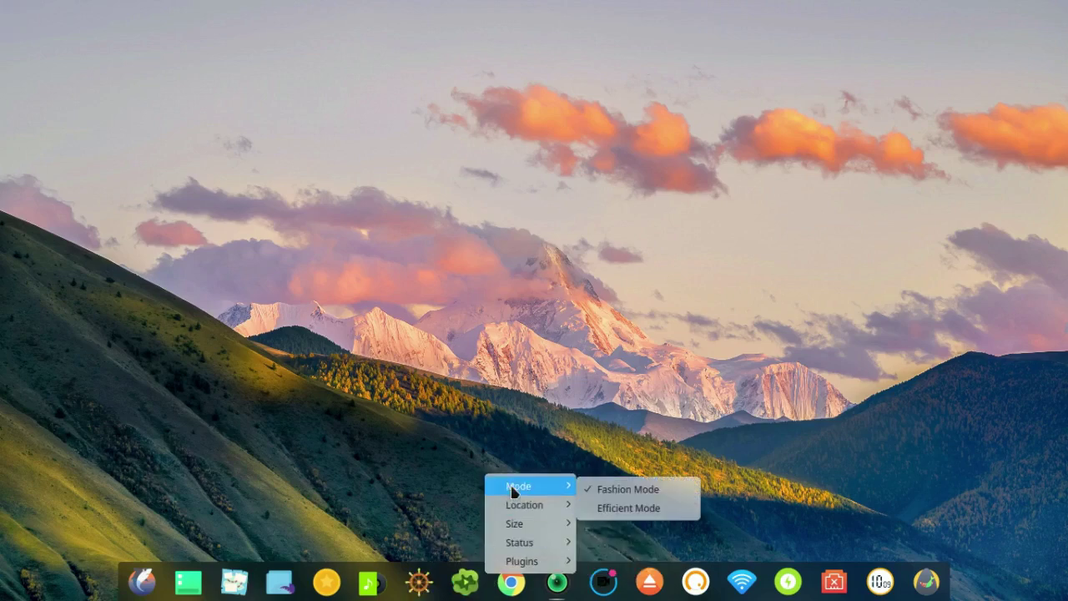
{"action": "left_click", "coordinate": [605, 508]}
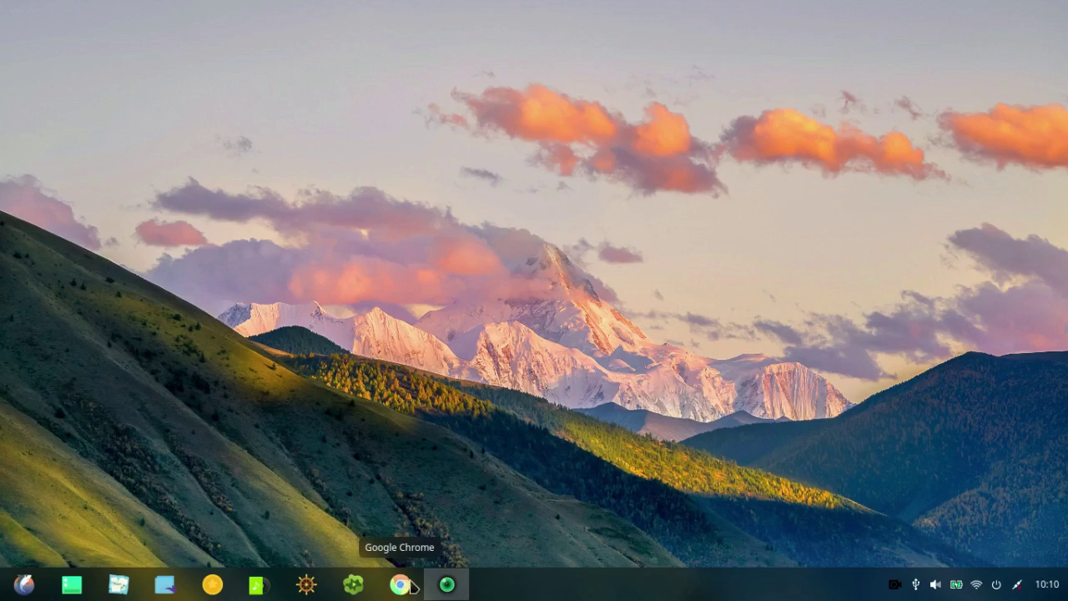
{"action": "mouse_move", "coordinate": [451, 591]}
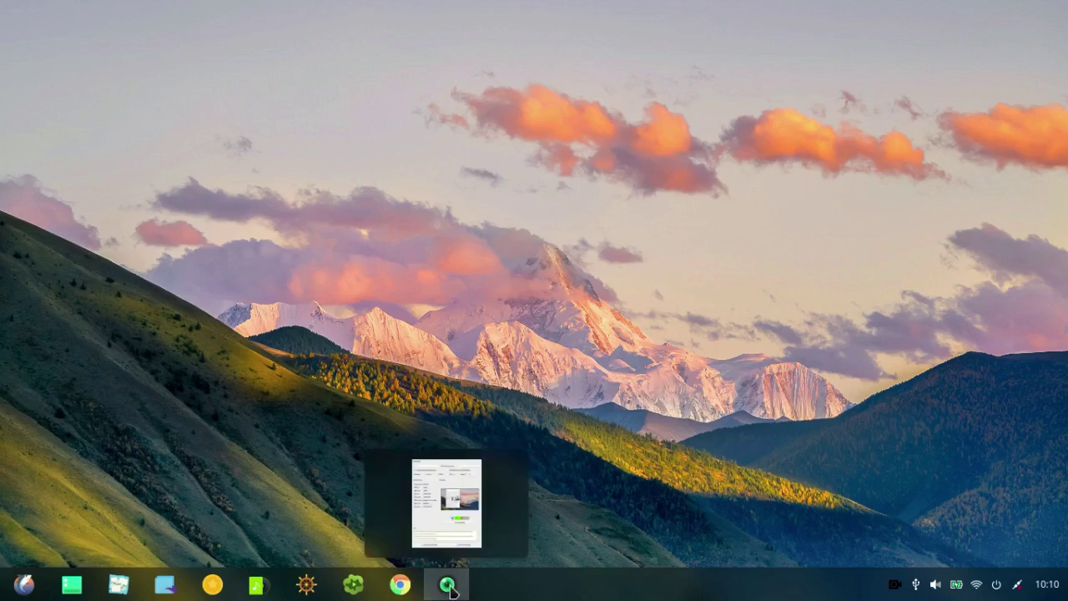
{"action": "right_click", "coordinate": [891, 584]}
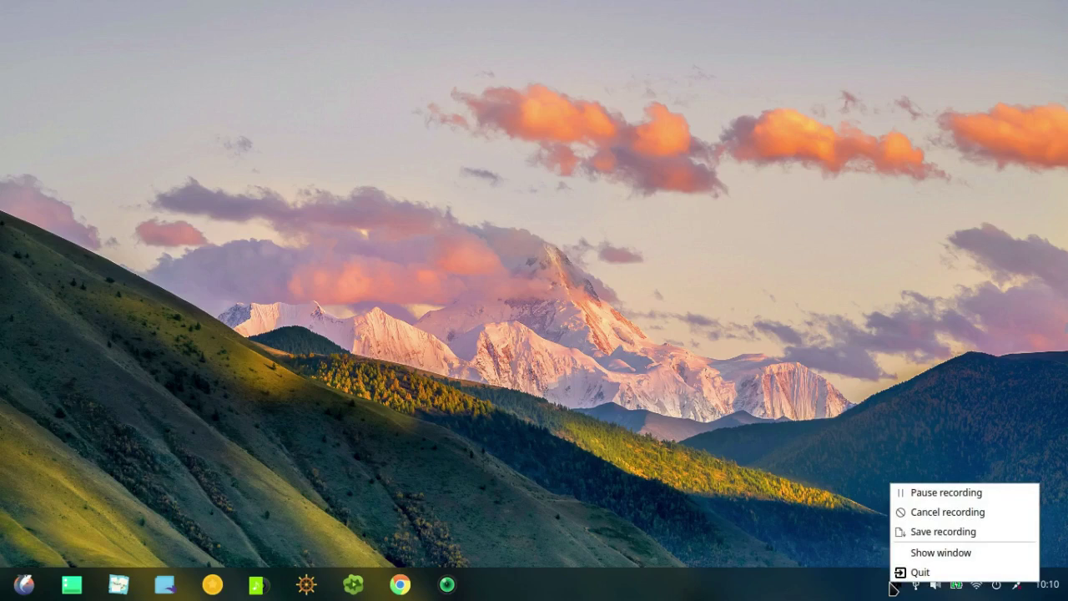
{"action": "left_click", "coordinate": [915, 586]}
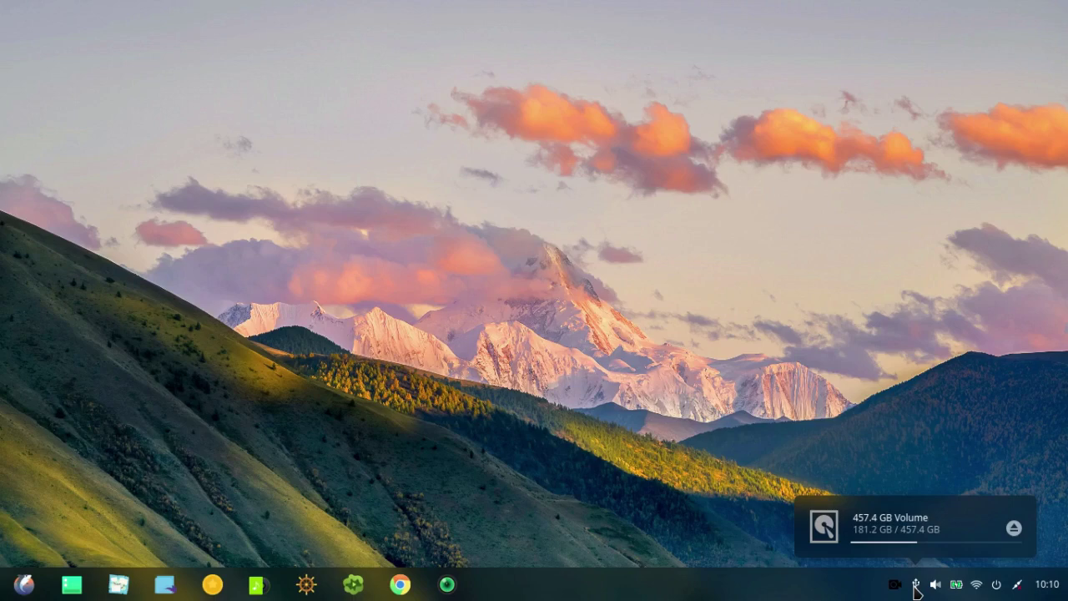
{"action": "left_click", "coordinate": [935, 586]}
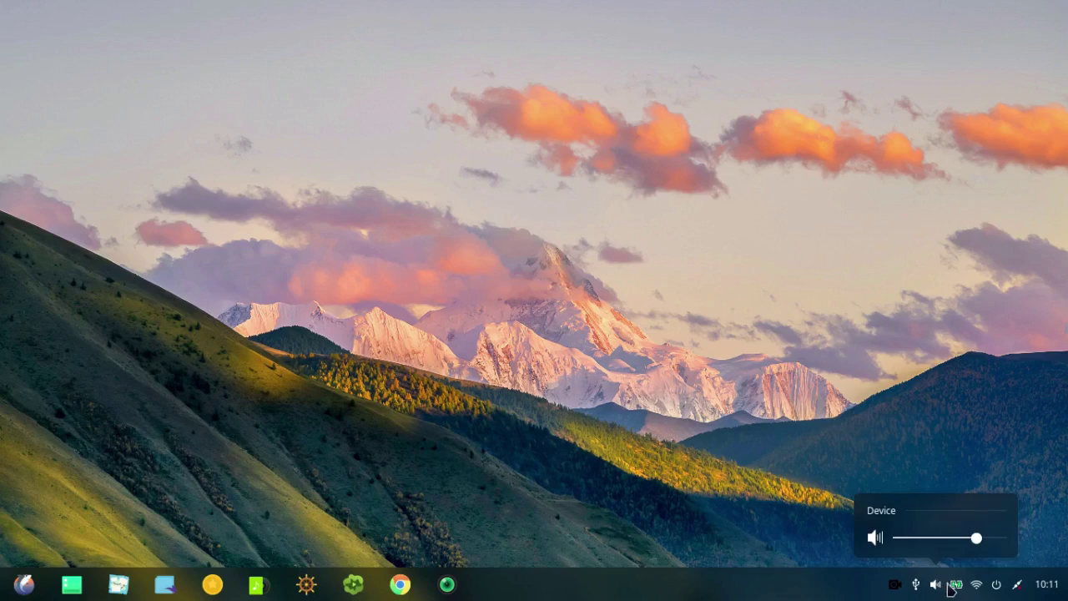
{"action": "left_click", "coordinate": [954, 589]}
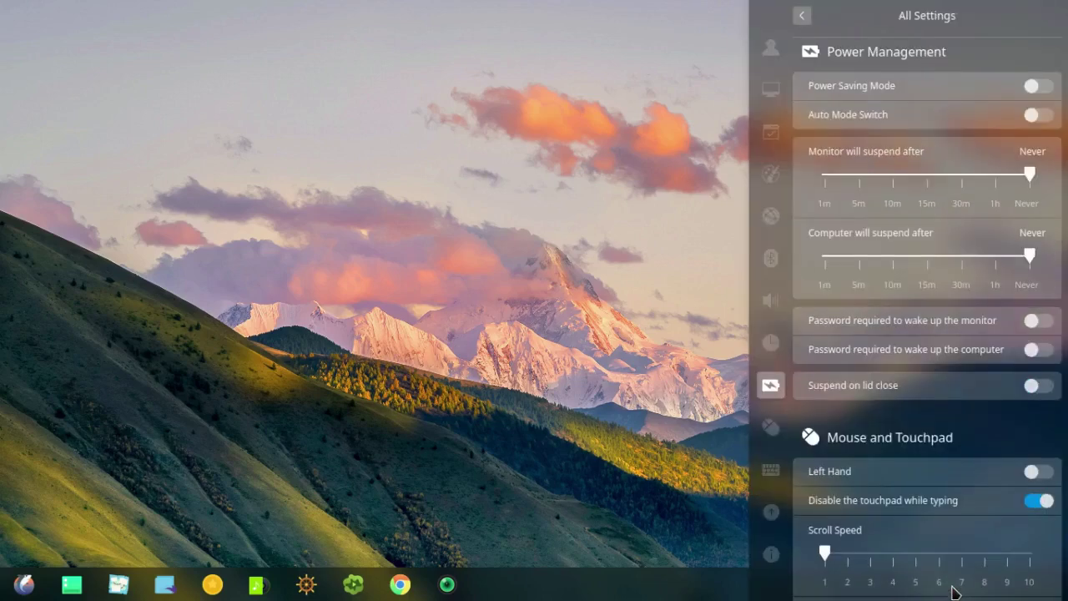
{"action": "scroll", "coordinate": [873, 584], "scroll_direction": "up", "scroll_amount": 2}
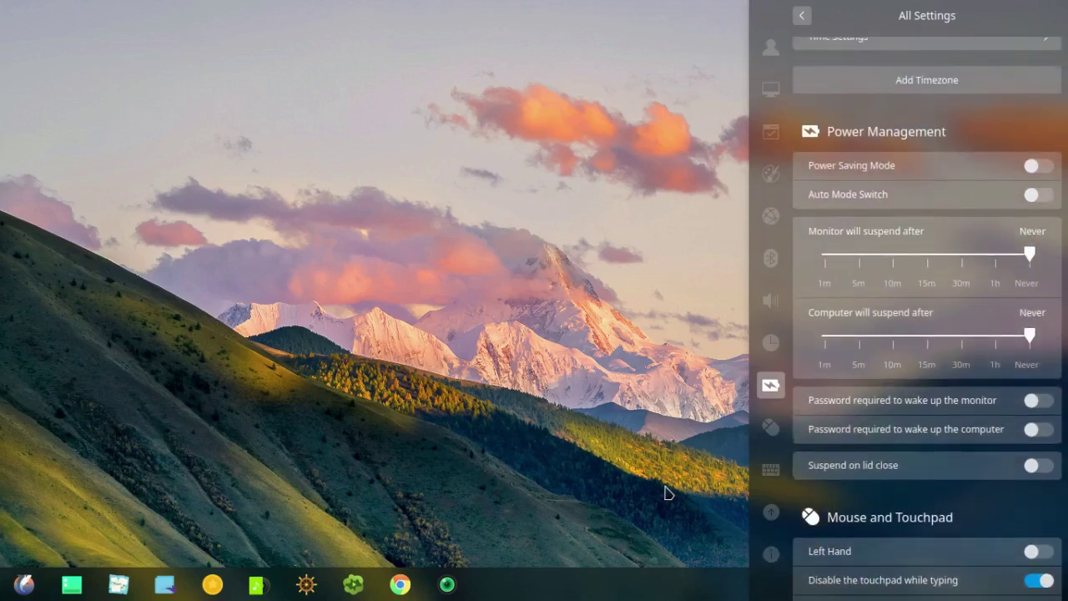
{"action": "left_click", "coordinate": [663, 494]}
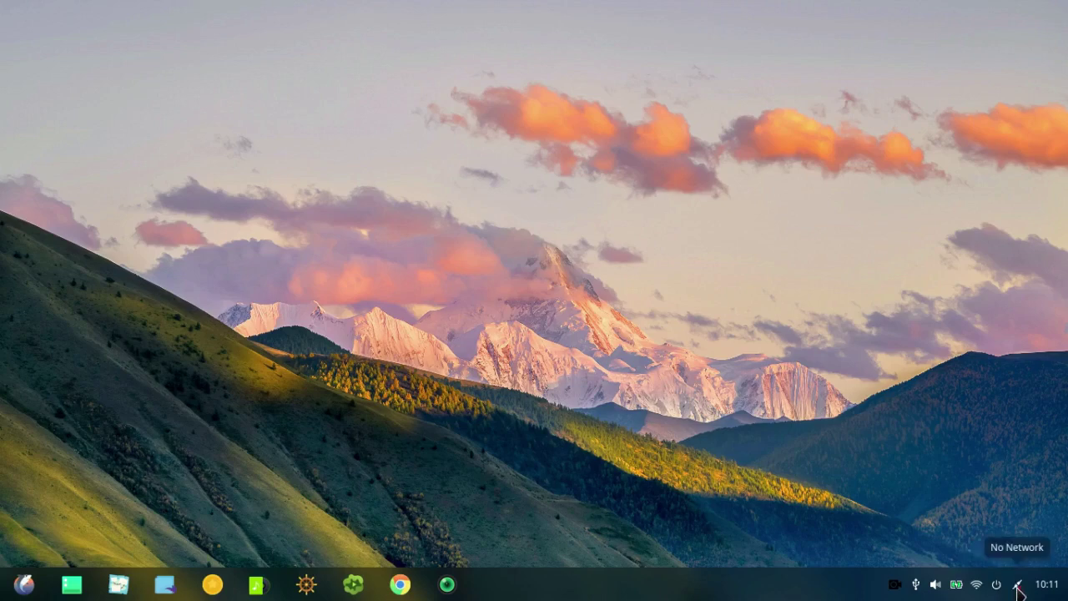
- Launch Deepin System Monitor to view CPU, memory, network usage and running processes
{"action": "mouse_move", "coordinate": [1047, 590]}
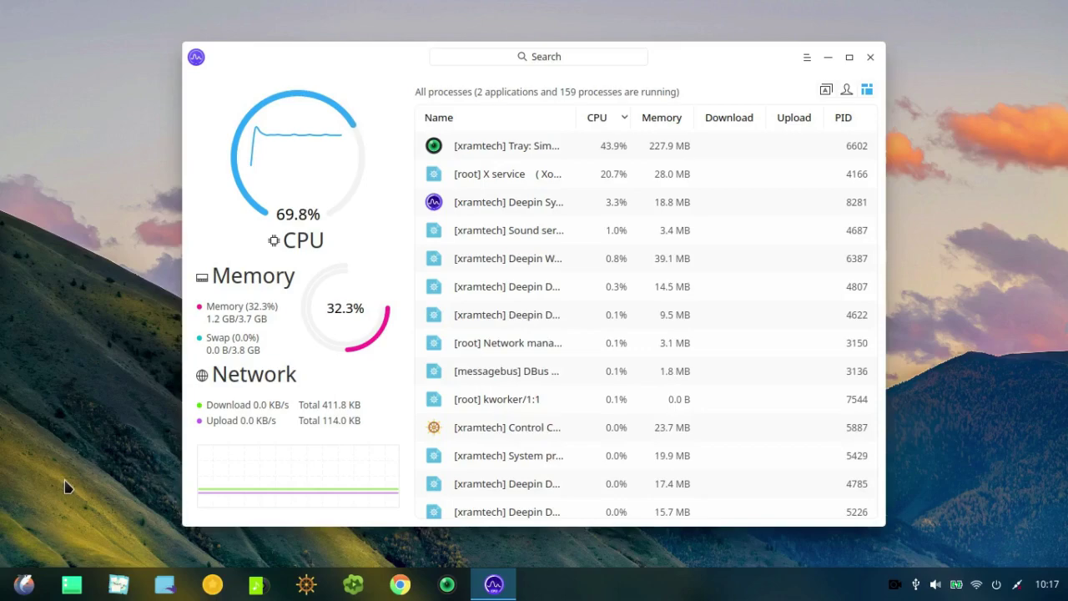
- Close System Monitor, open Control Center's All Settings list, and jump to the Display section
{"action": "left_click", "coordinate": [868, 57]}
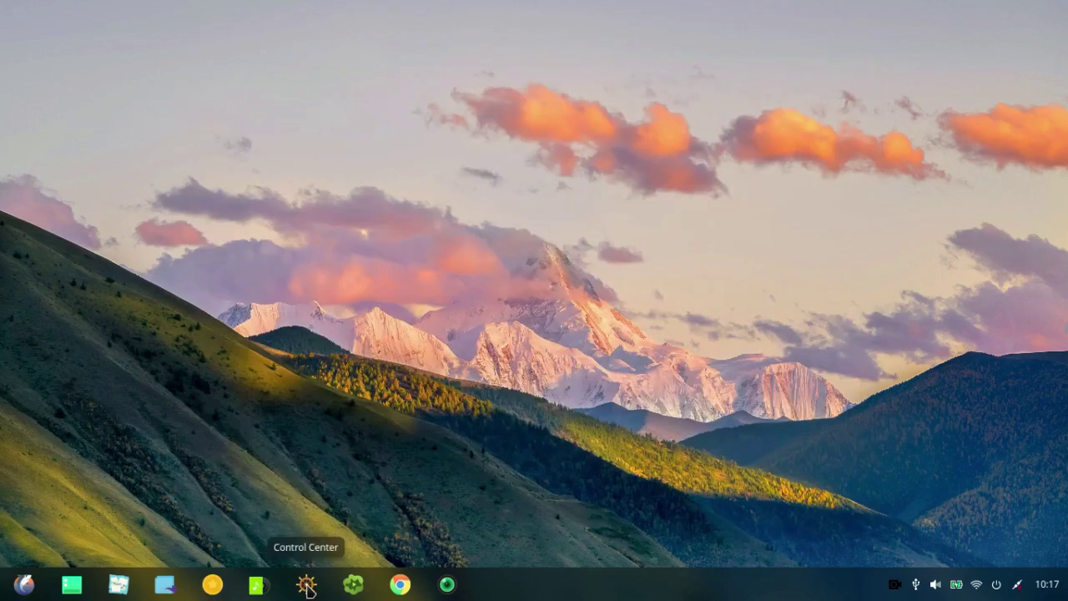
{"action": "left_click", "coordinate": [307, 585]}
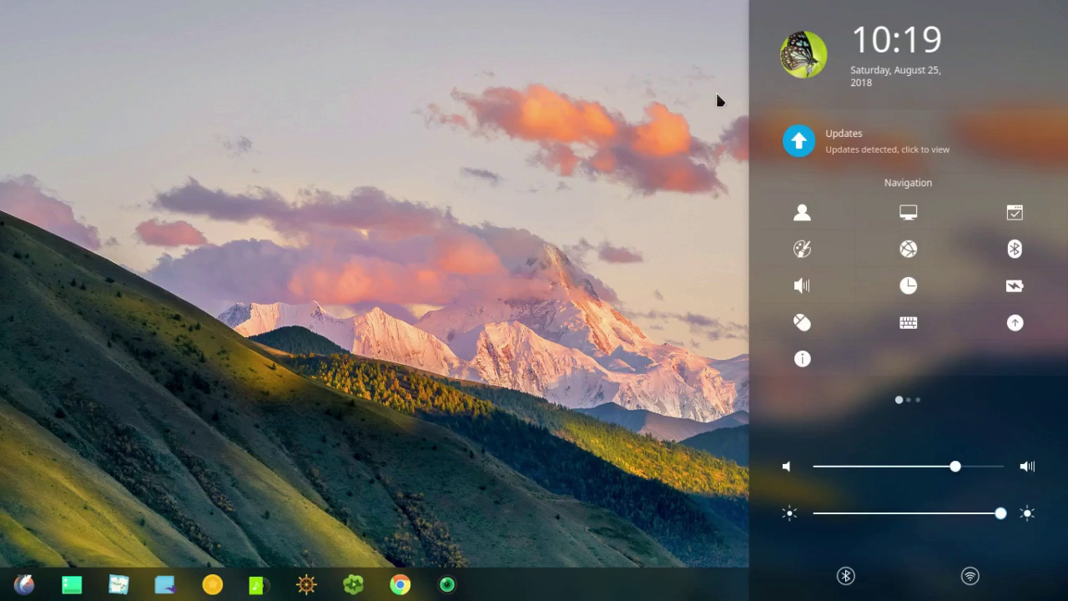
{"action": "left_click", "coordinate": [802, 215]}
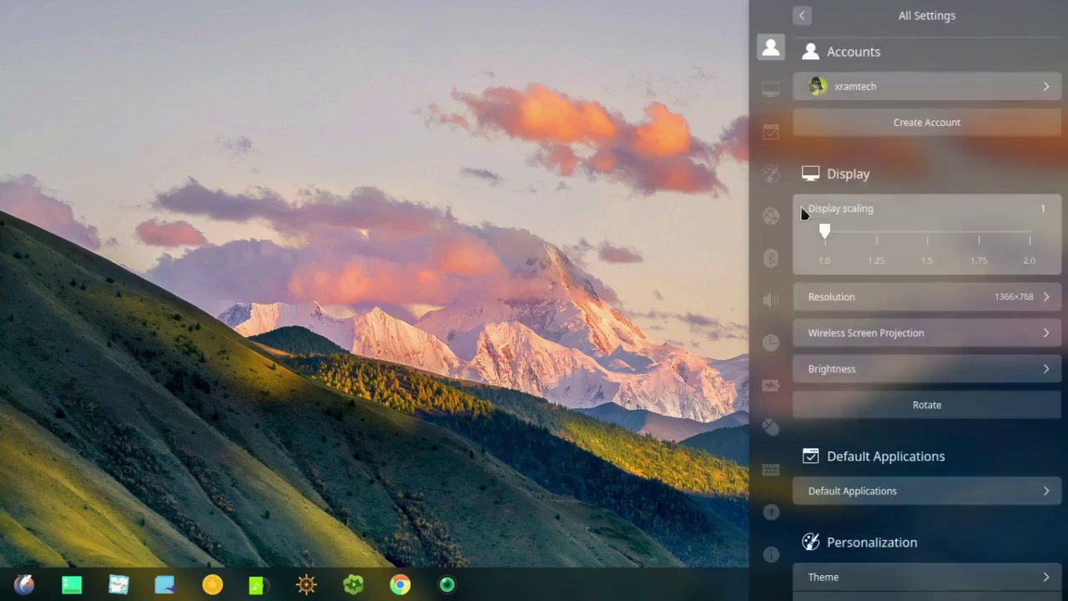
{"action": "left_click", "coordinate": [771, 90]}
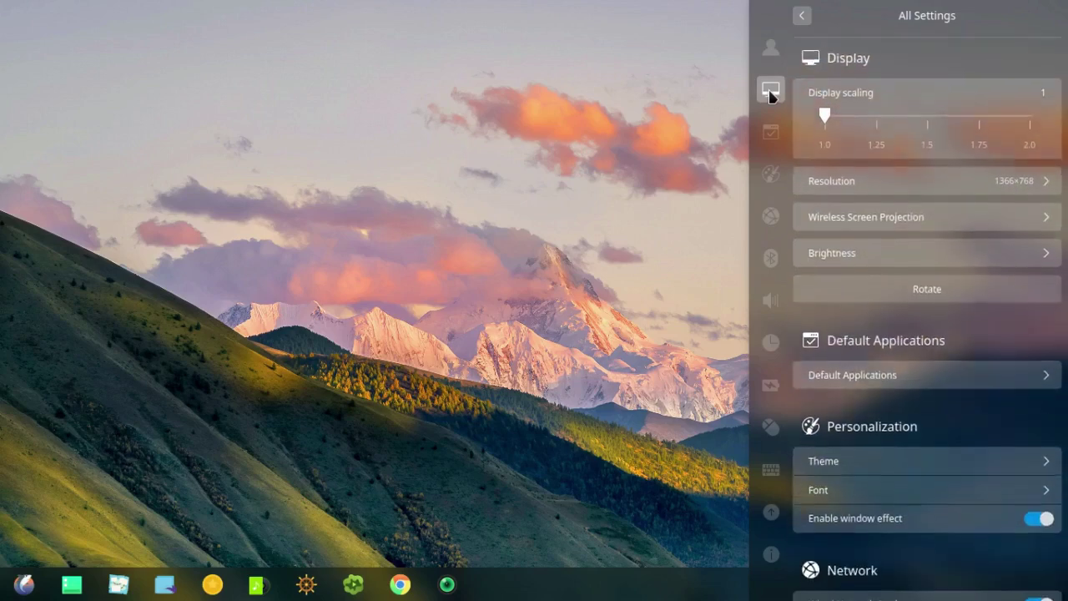
{"action": "left_click", "coordinate": [772, 135]}
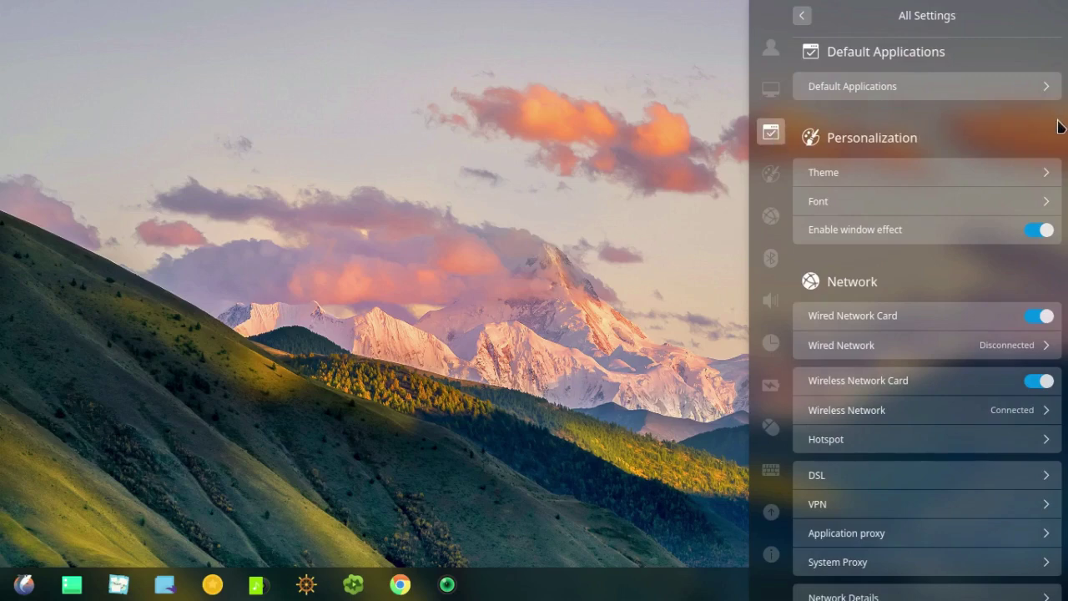
- Browse All Settings through Display, Default Applications and Personalization, then open the Theme page
{"action": "scroll", "coordinate": [1060, 125], "scroll_direction": "down", "scroll_amount": 10}
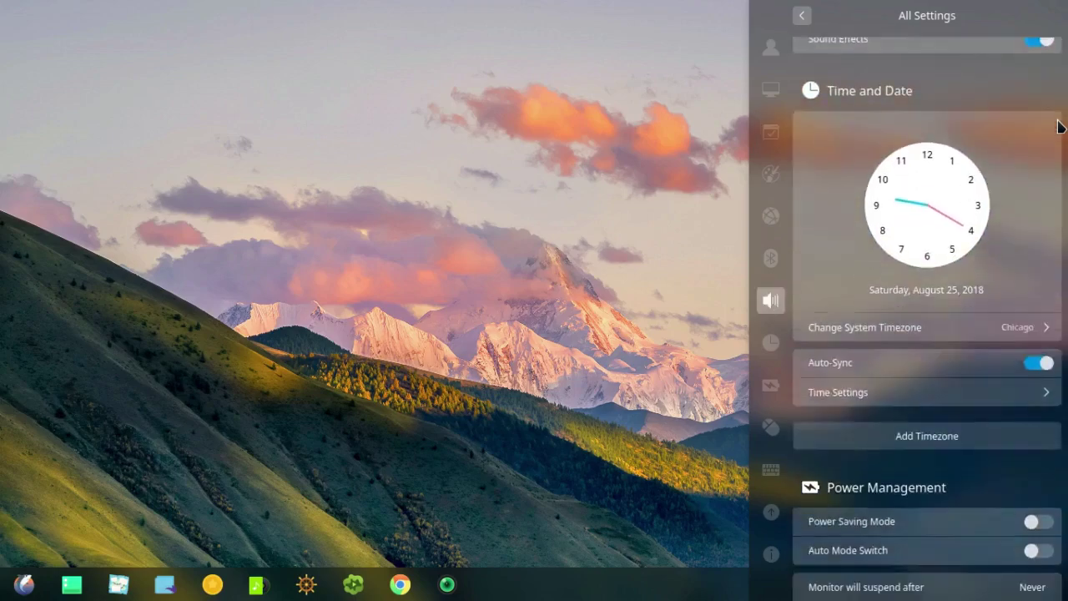
{"action": "scroll", "coordinate": [1058, 125], "scroll_direction": "down", "scroll_amount": 12}
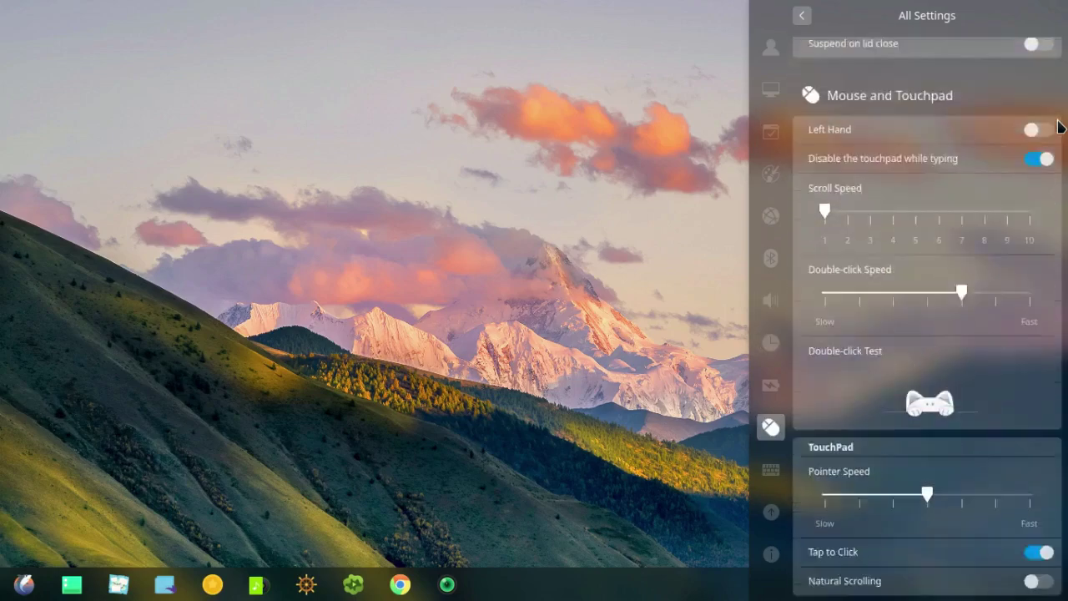
{"action": "scroll", "coordinate": [1058, 125], "scroll_direction": "down", "scroll_amount": 8}
{"action": "scroll", "coordinate": [1058, 125], "scroll_direction": "up", "scroll_amount": 14}
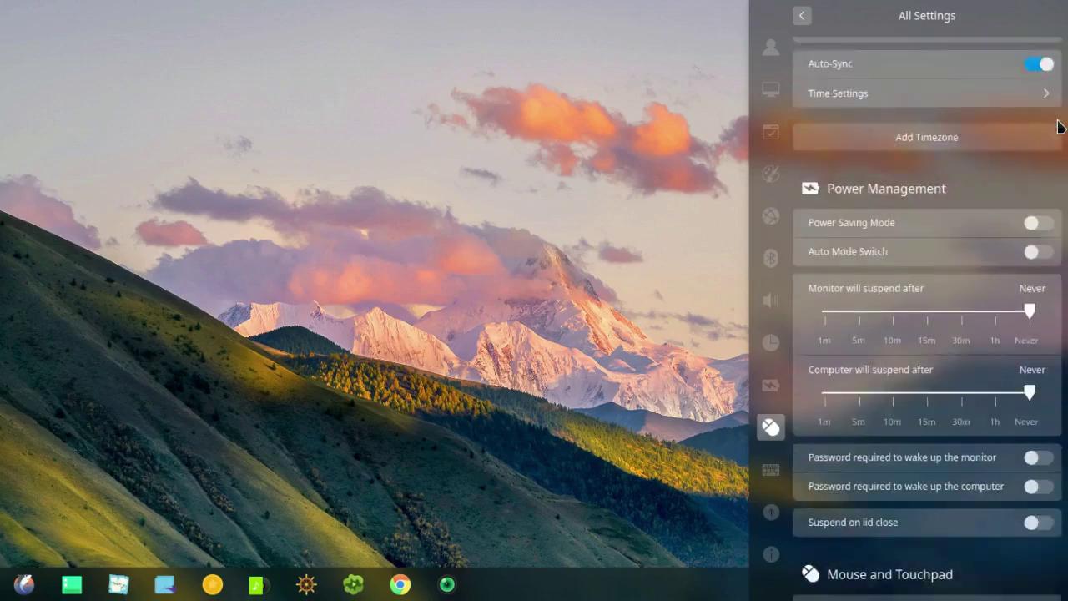
{"action": "scroll", "coordinate": [766, 50], "scroll_direction": "up", "scroll_amount": 10}
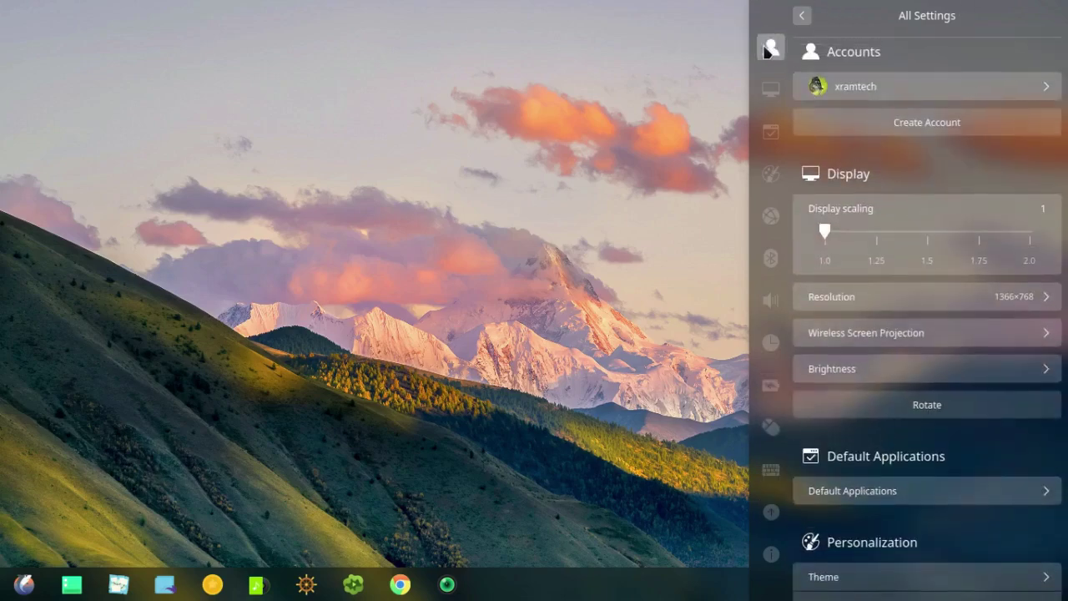
{"action": "left_click", "coordinate": [770, 99]}
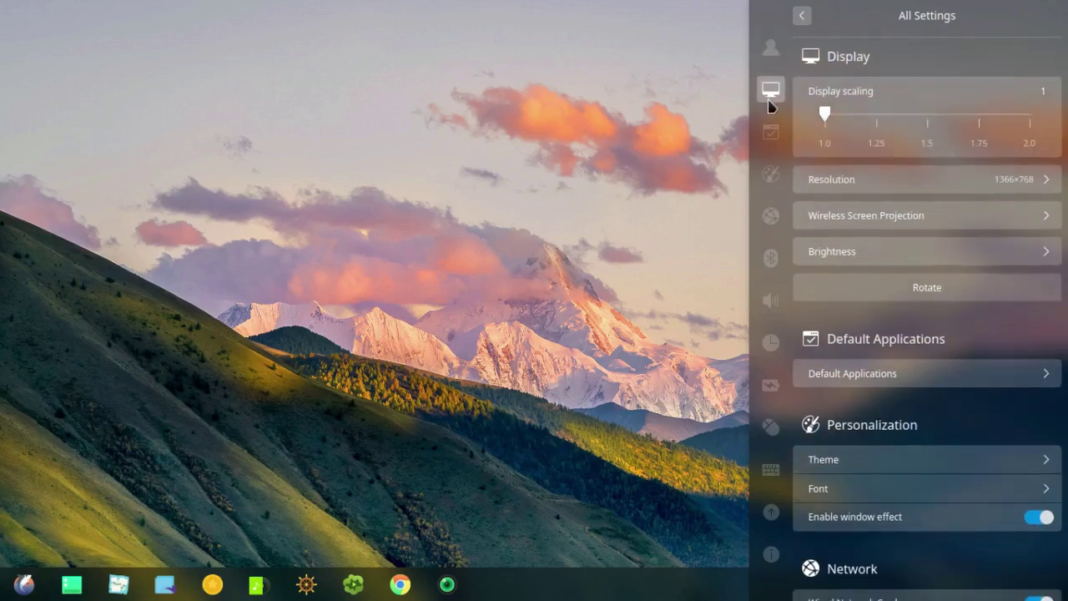
{"action": "left_click", "coordinate": [771, 135]}
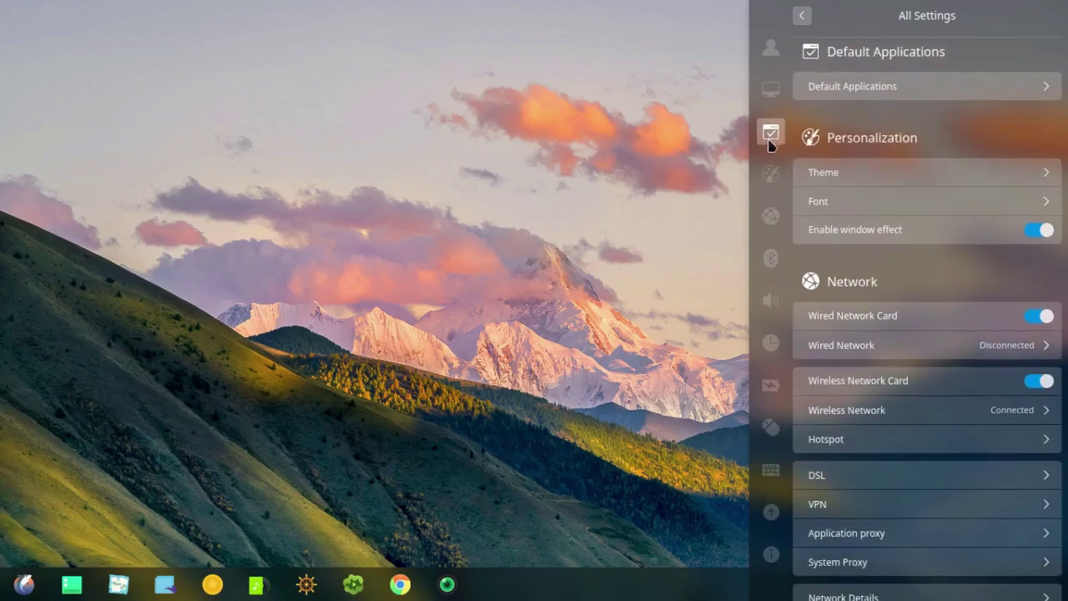
{"action": "left_click", "coordinate": [771, 167]}
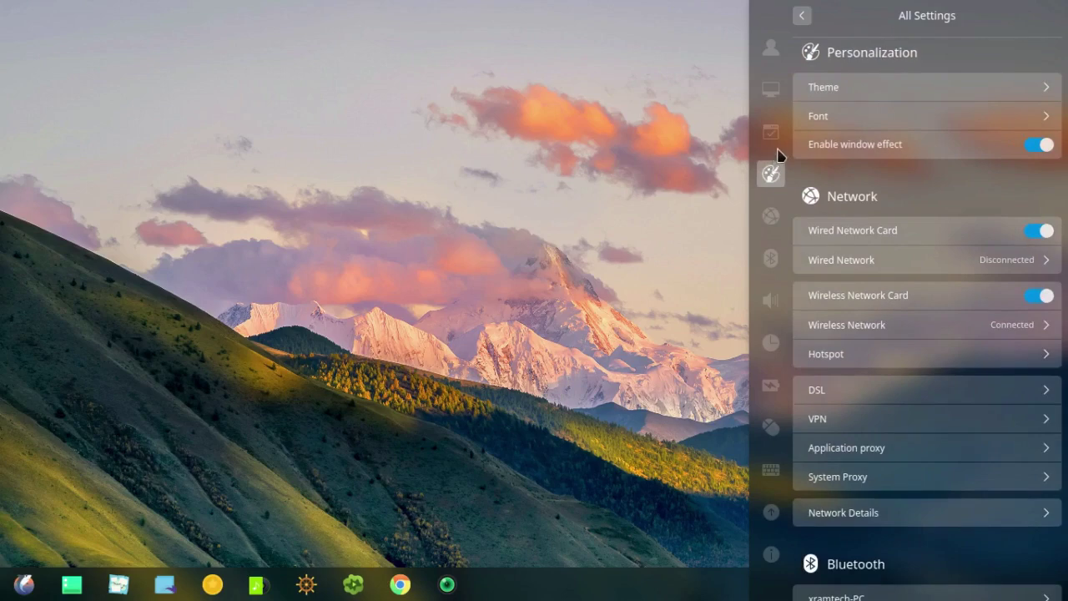
{"action": "left_click", "coordinate": [877, 92]}
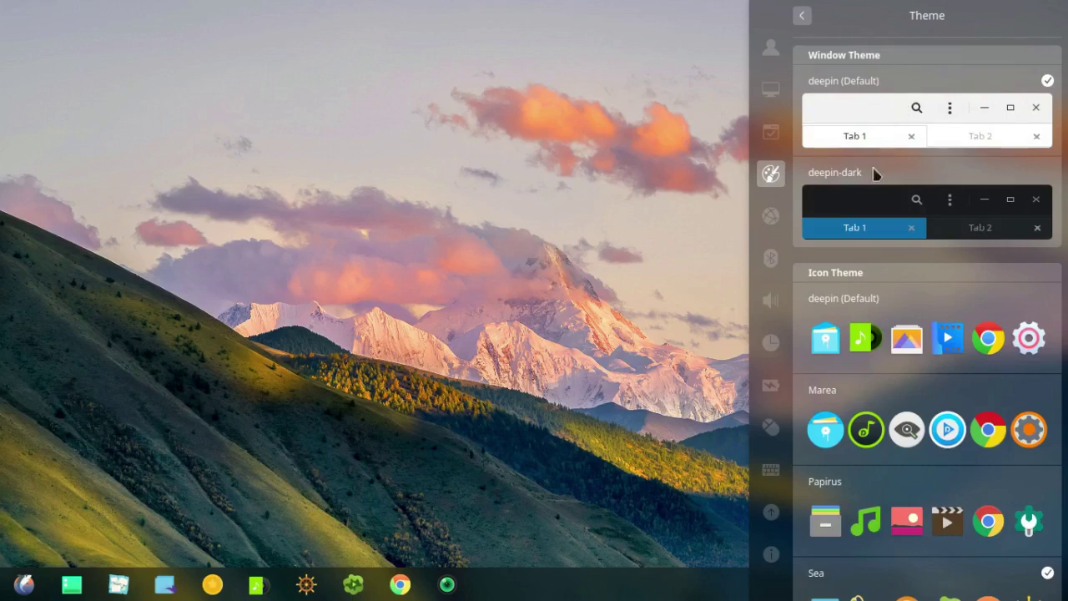
- Apply the deepin-dark window theme and preview it in a file manager window
{"action": "left_click", "coordinate": [844, 201]}
{"action": "left_click", "coordinate": [163, 585]}
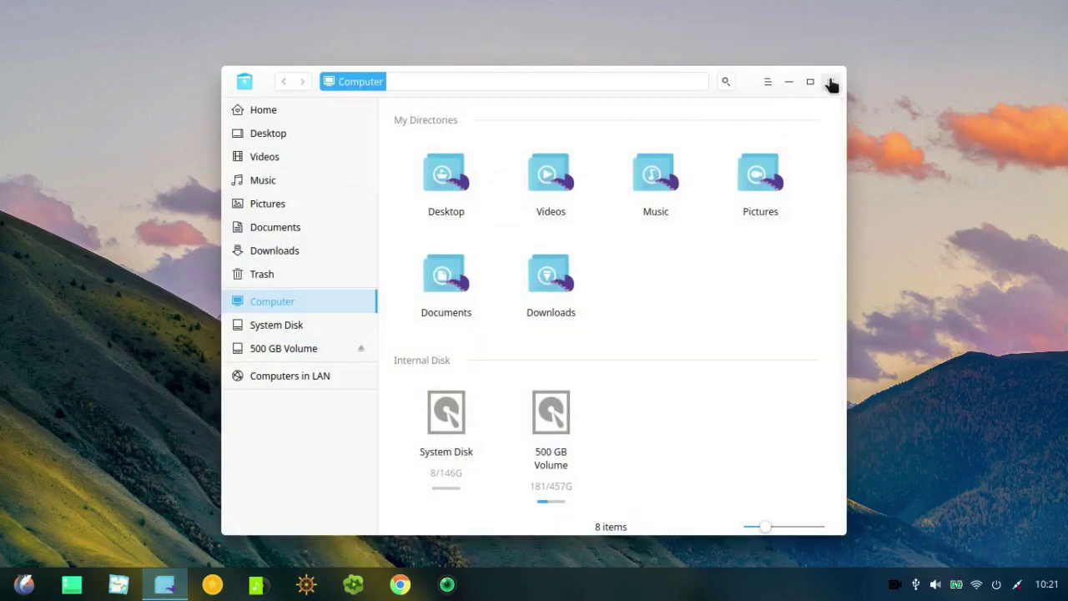
{"action": "left_click", "coordinate": [831, 82]}
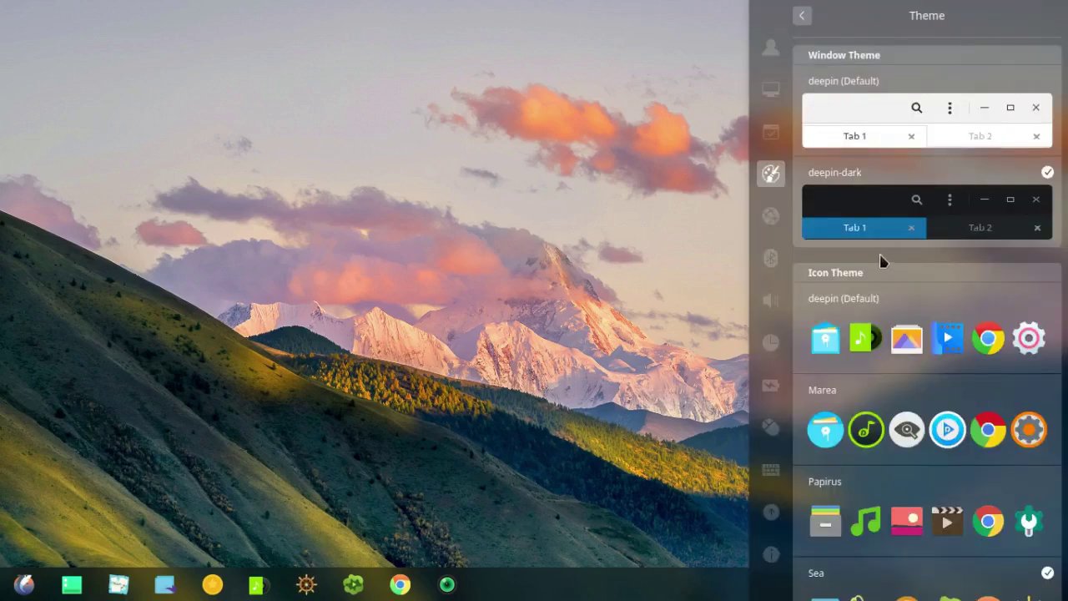
- Restore the deepin (Default) window theme, try the deepin, Marea, Papirus and Sea icon themes, then restore deepin (Default)
{"action": "left_click", "coordinate": [851, 100]}
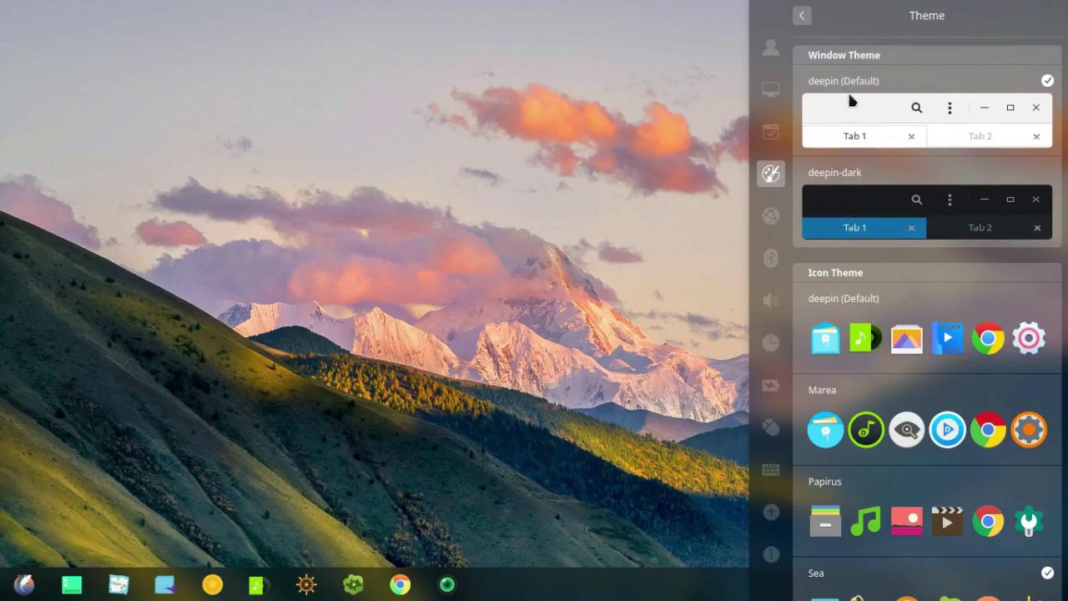
{"action": "left_click", "coordinate": [893, 310]}
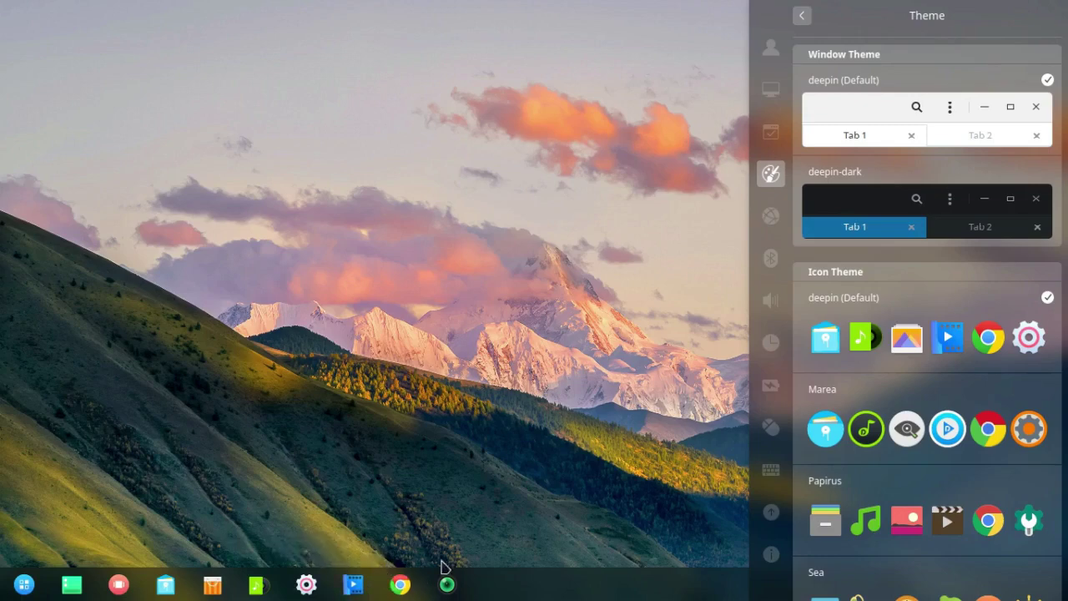
{"action": "left_click", "coordinate": [897, 391]}
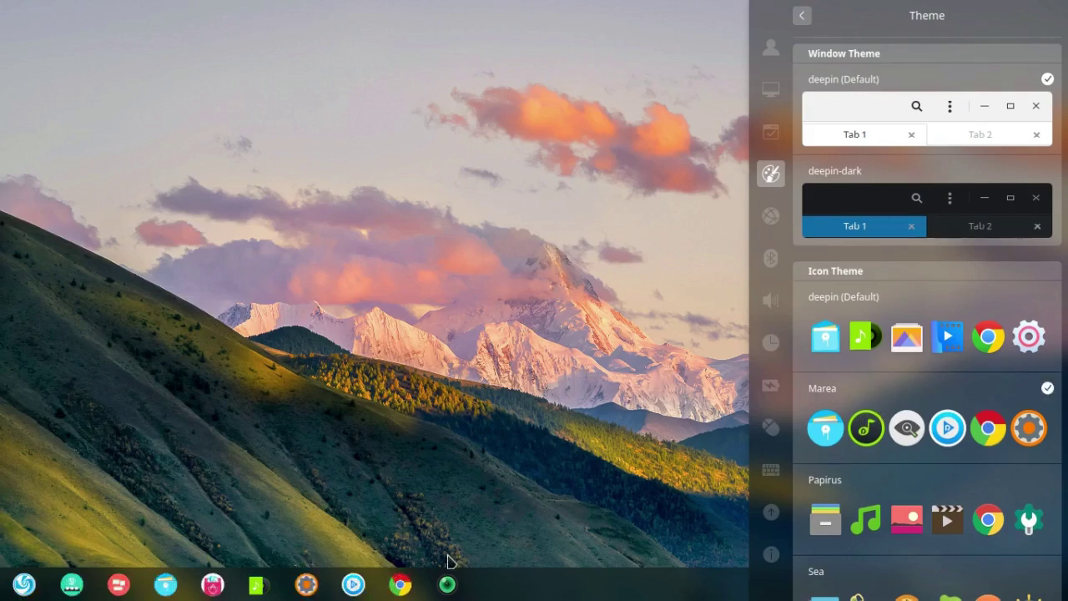
{"action": "left_click", "coordinate": [874, 492]}
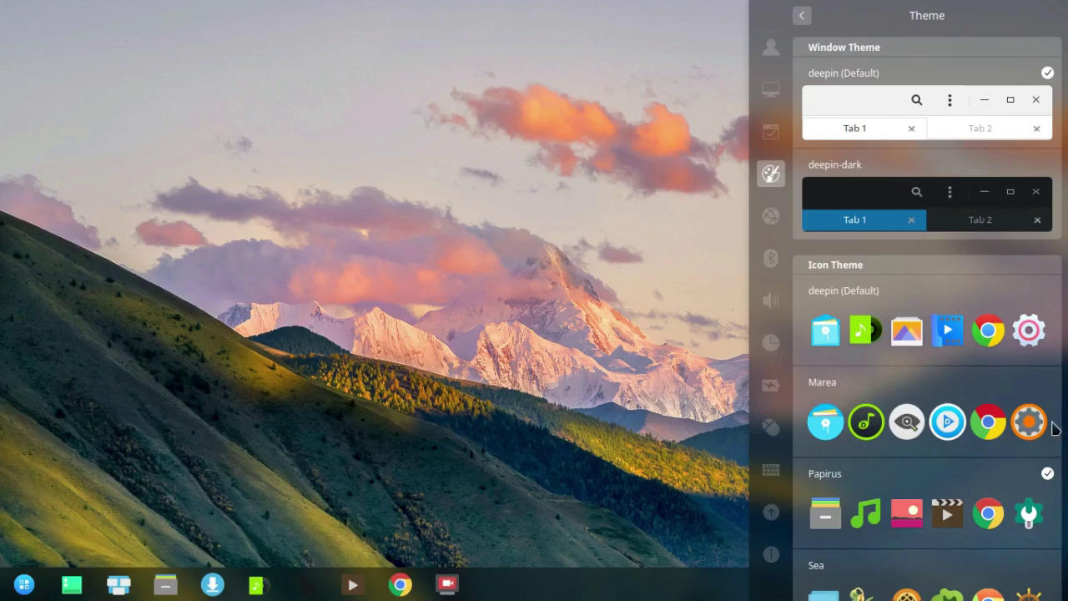
{"action": "scroll", "coordinate": [1054, 429], "scroll_direction": "down", "scroll_amount": 5}
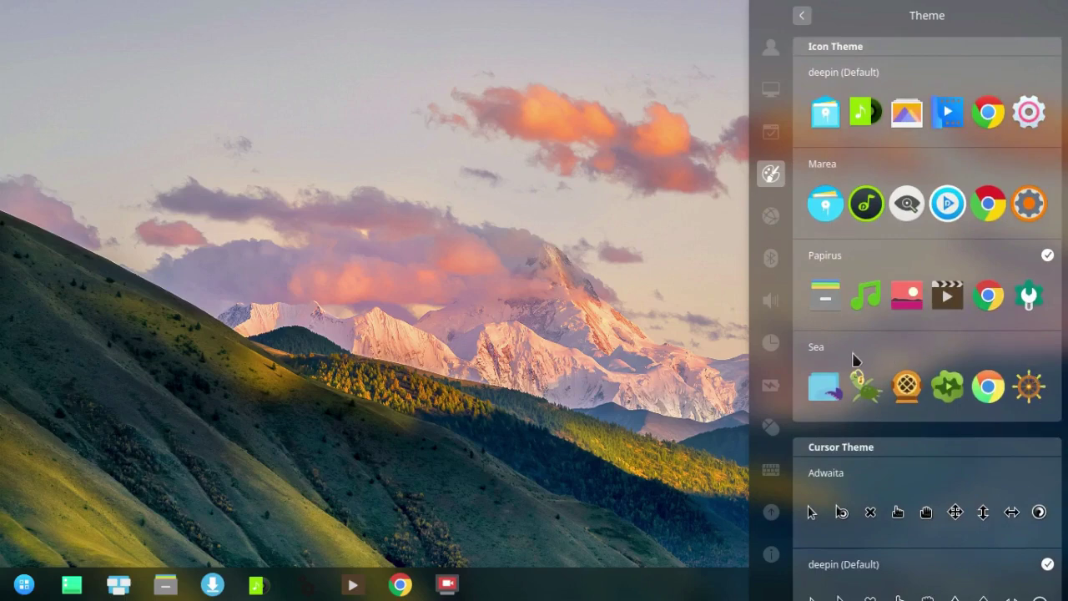
{"action": "left_click", "coordinate": [852, 359]}
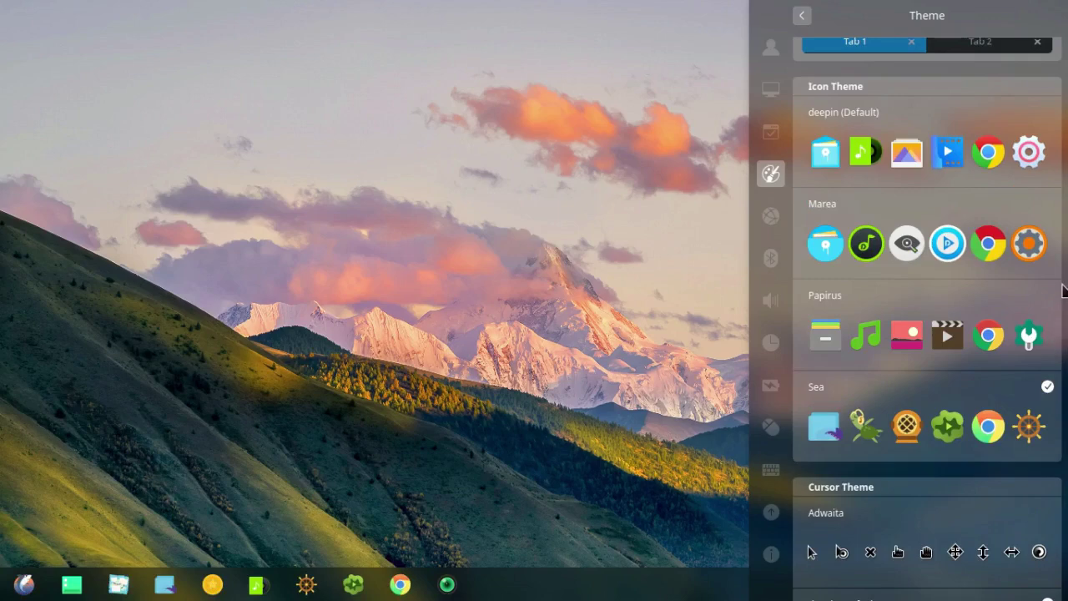
{"action": "scroll", "coordinate": [891, 182], "scroll_direction": "up", "scroll_amount": 1}
{"action": "left_click", "coordinate": [891, 182]}
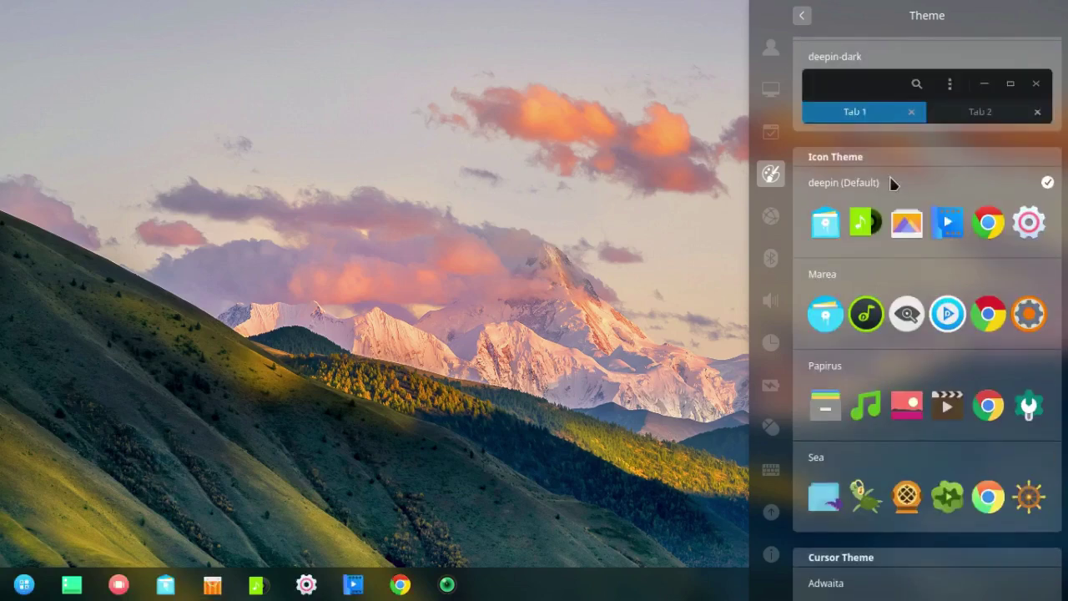
- Return to the main settings list and toggle window effects off, then back on
{"action": "scroll", "coordinate": [891, 182], "scroll_direction": "up", "scroll_amount": 1}
{"action": "left_click", "coordinate": [770, 173]}
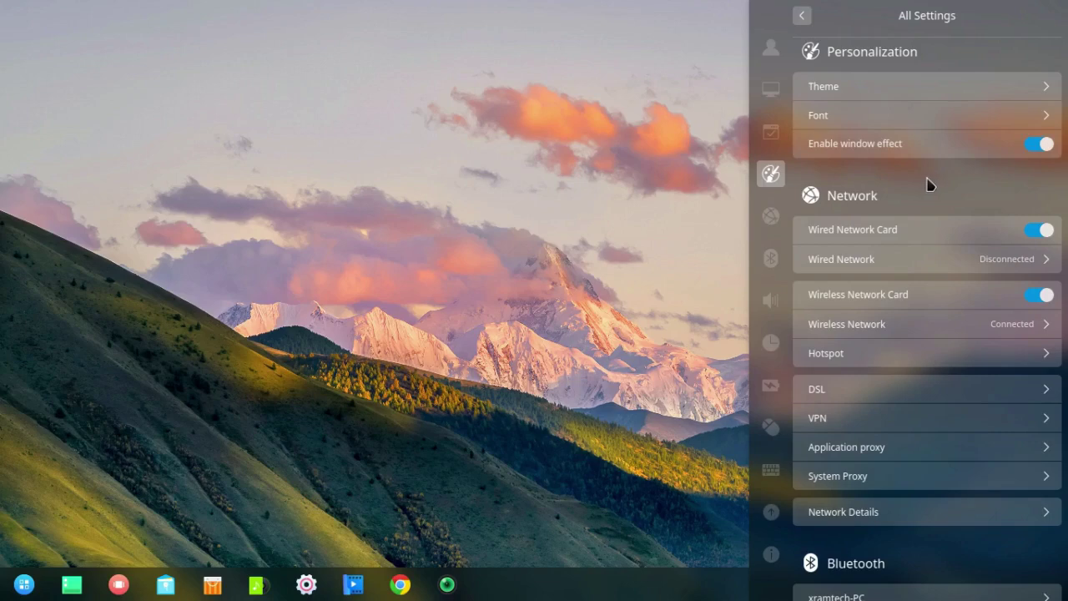
{"action": "left_click", "coordinate": [1033, 146]}
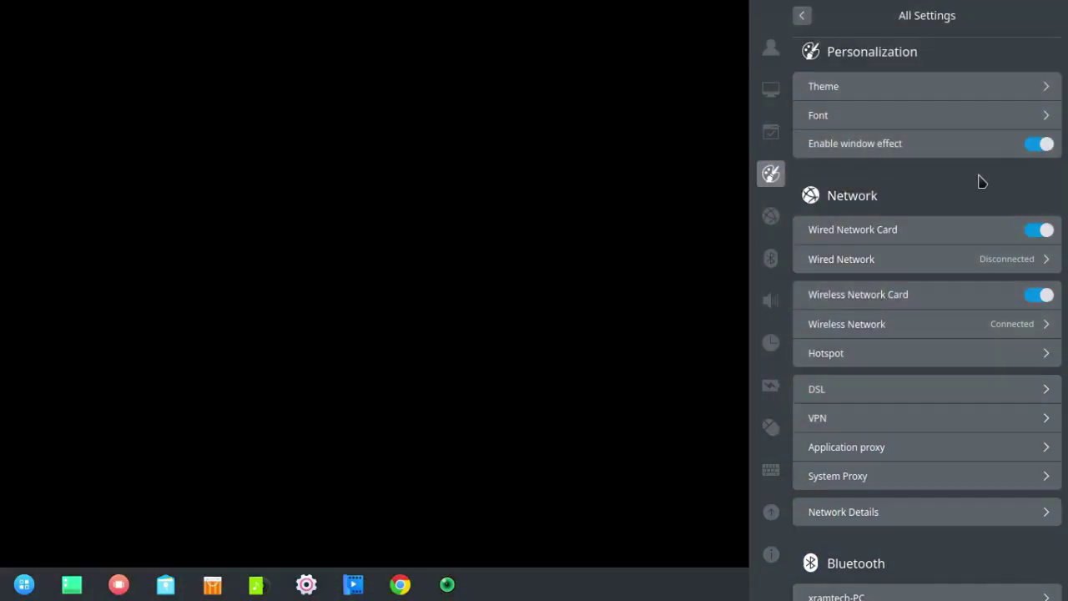
{"action": "left_click", "coordinate": [1031, 148]}
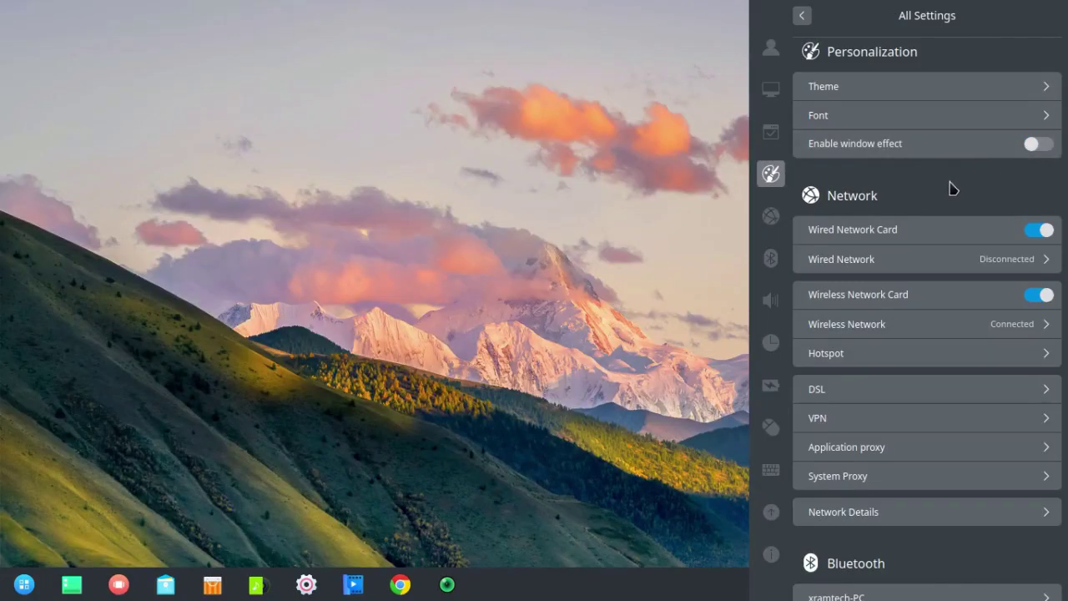
{"action": "left_click", "coordinate": [1050, 150]}
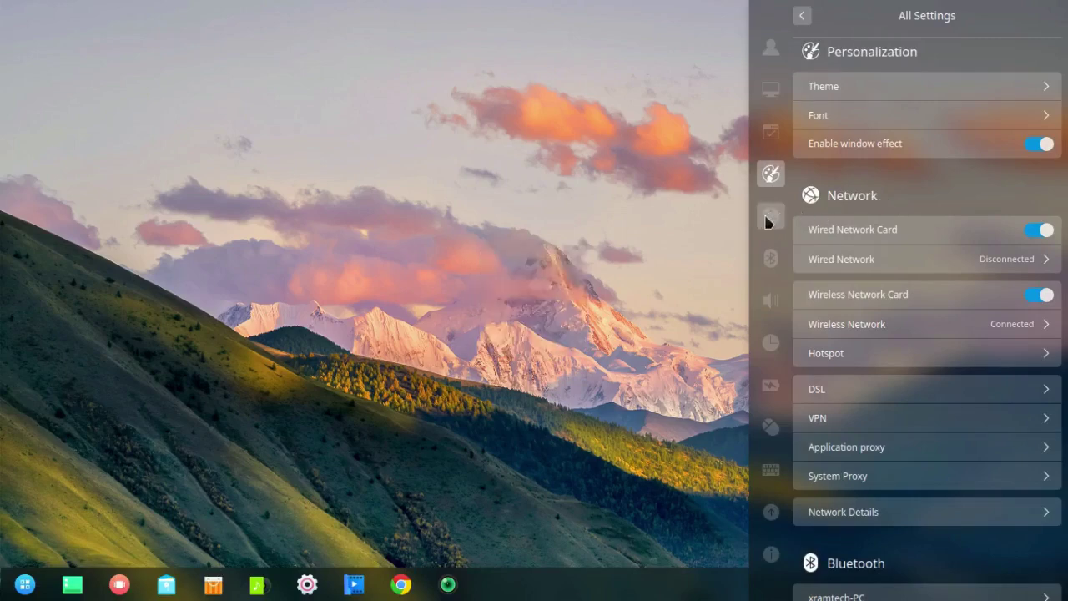
- Jump to the Network section, view the Hotspot page, and return to All Settings
{"action": "left_click", "coordinate": [769, 219]}
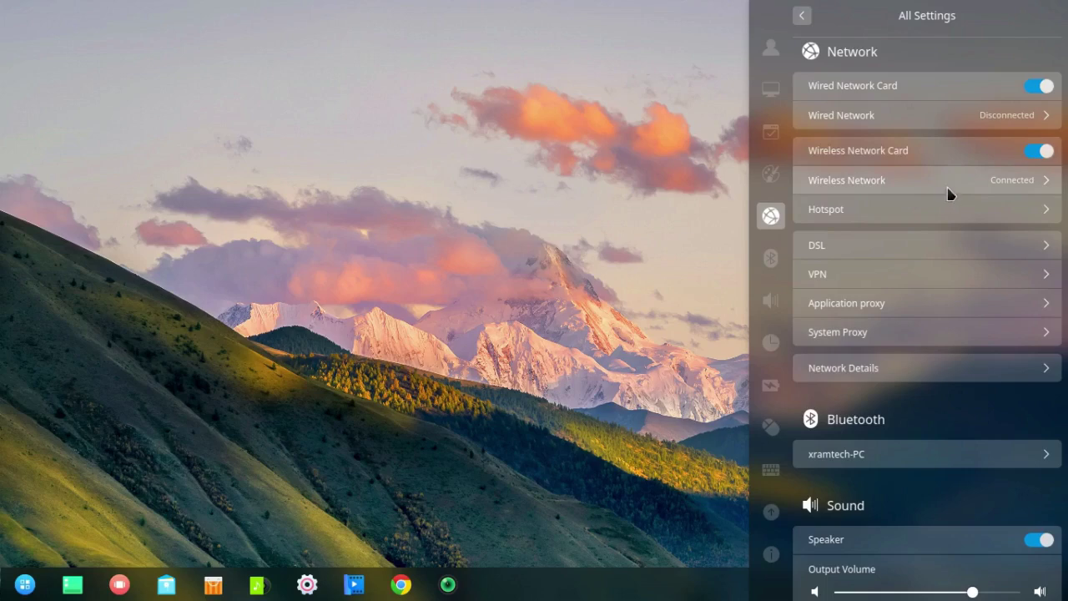
{"action": "left_click", "coordinate": [1044, 213]}
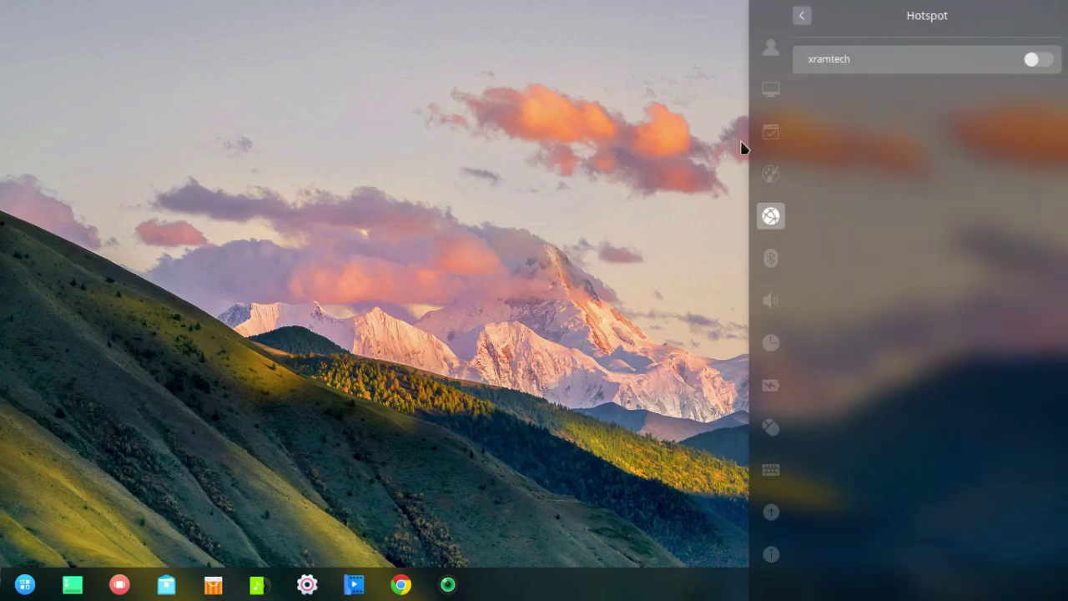
{"action": "left_click", "coordinate": [802, 18]}
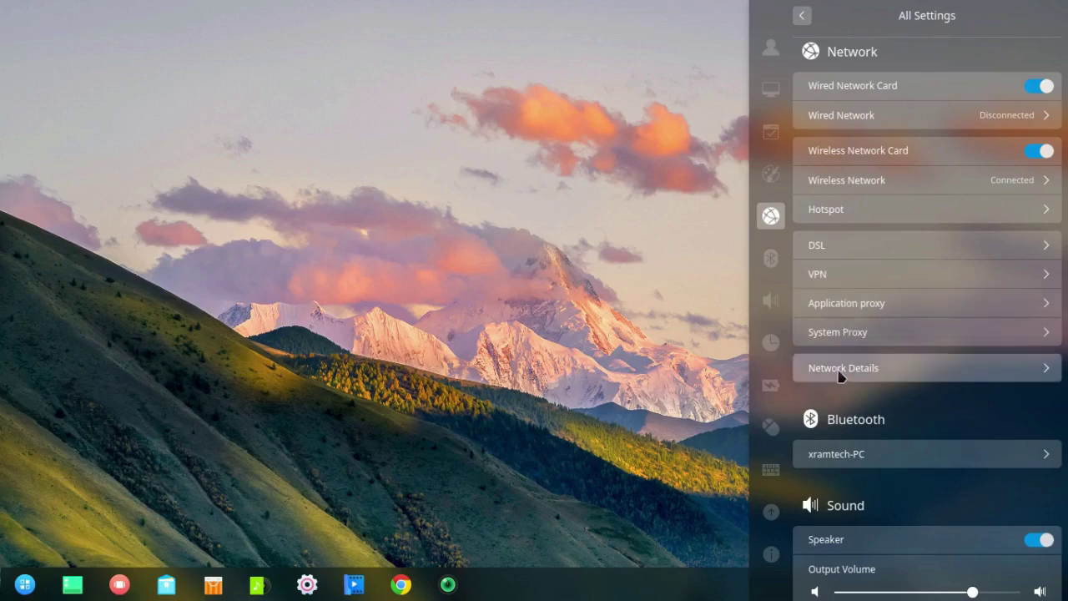
- Switch off this computer's Bluetooth and return to the All Settings list
{"action": "left_click", "coordinate": [772, 260]}
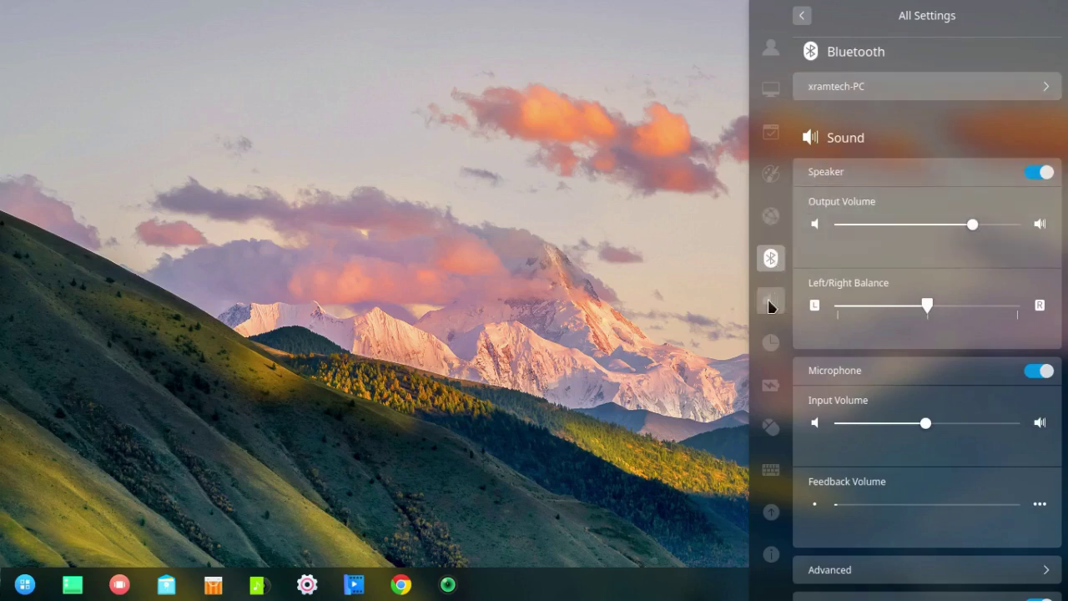
{"action": "scroll", "coordinate": [1043, 120], "scroll_direction": "up", "scroll_amount": 1}
{"action": "left_click", "coordinate": [1043, 117]}
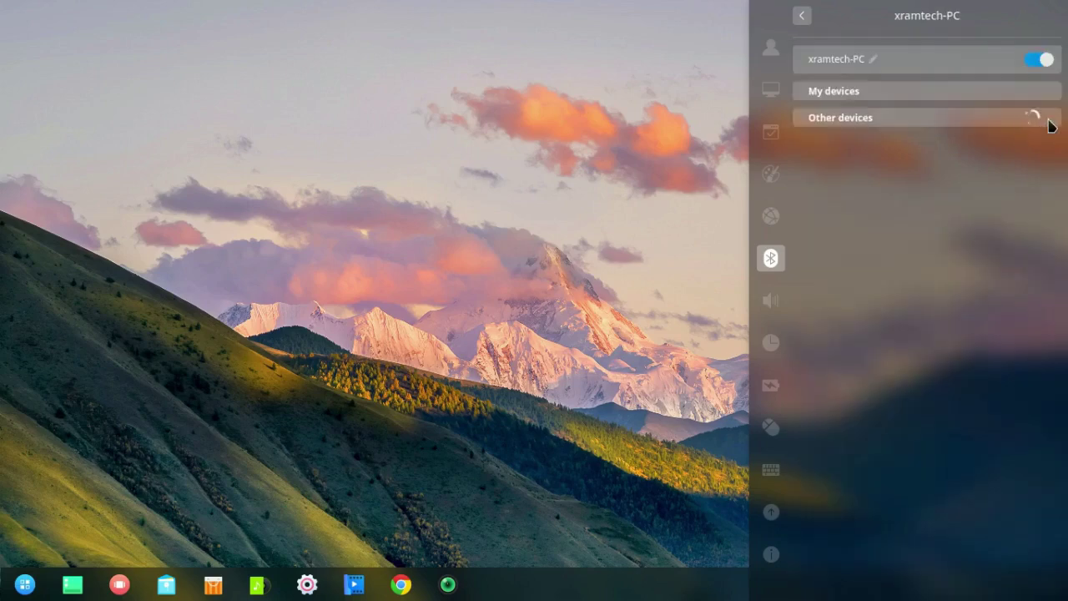
{"action": "left_click", "coordinate": [1033, 63]}
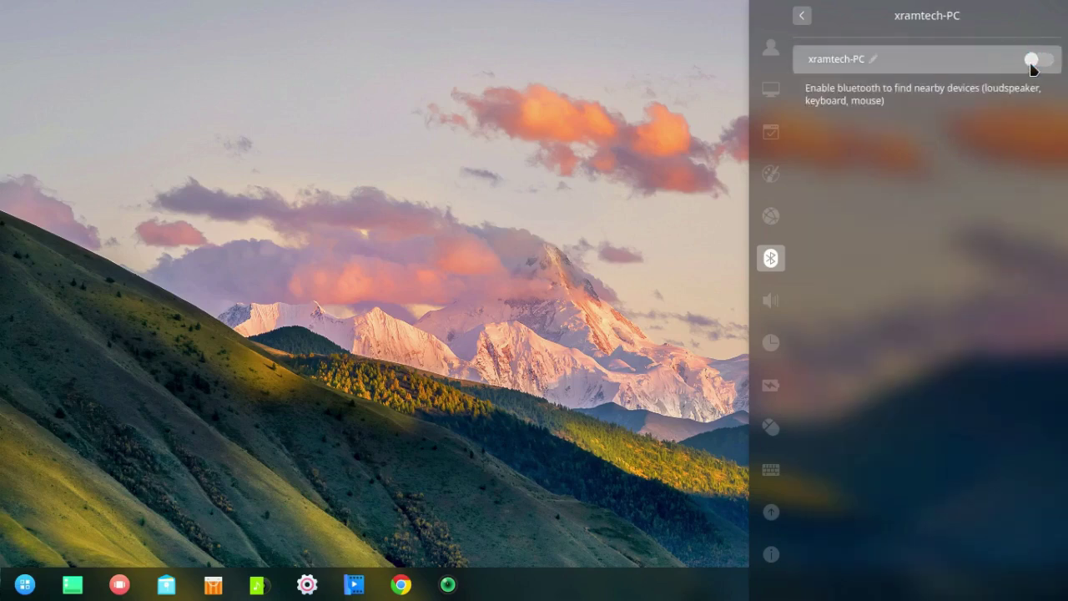
{"action": "left_click", "coordinate": [801, 17]}
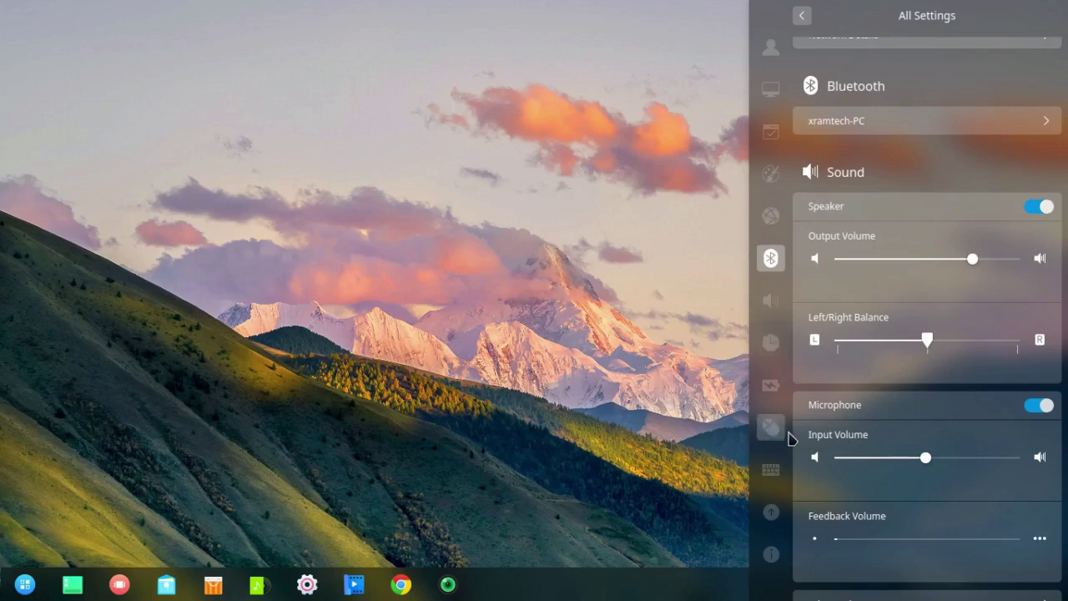
- Scroll down to the Sound section and open its Advanced device page
{"action": "scroll", "coordinate": [1055, 360], "scroll_direction": "down", "scroll_amount": 3}
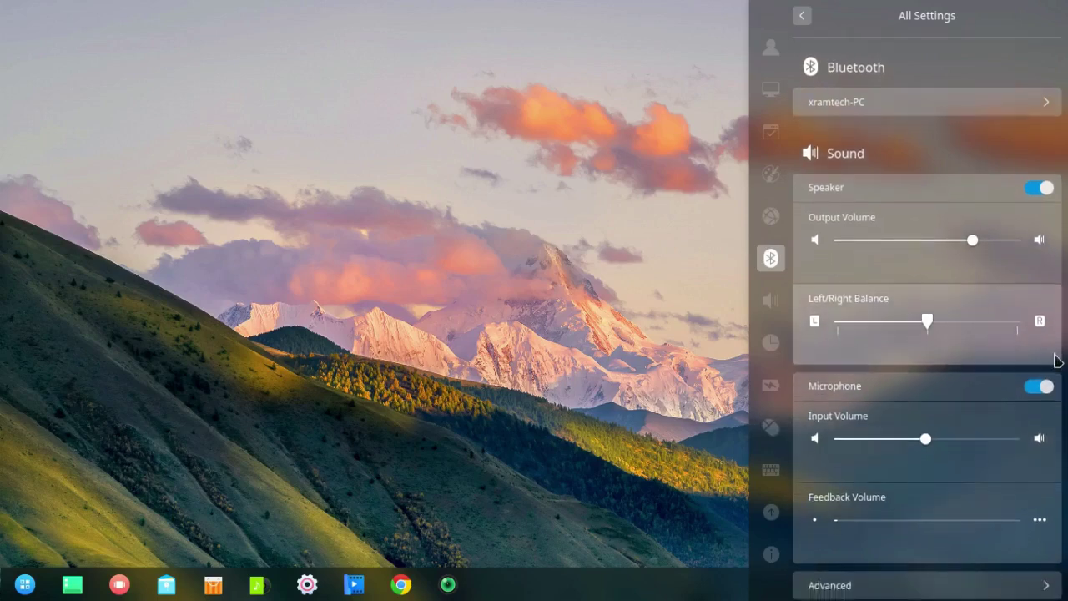
{"action": "scroll", "coordinate": [1055, 359], "scroll_direction": "down", "scroll_amount": 2}
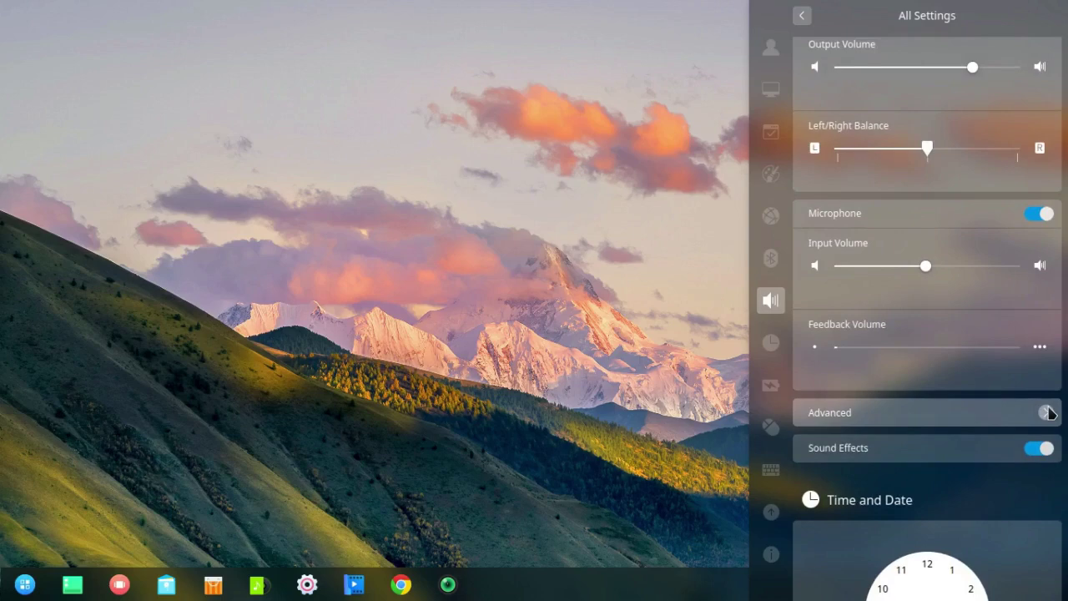
{"action": "left_click", "coordinate": [1048, 412]}
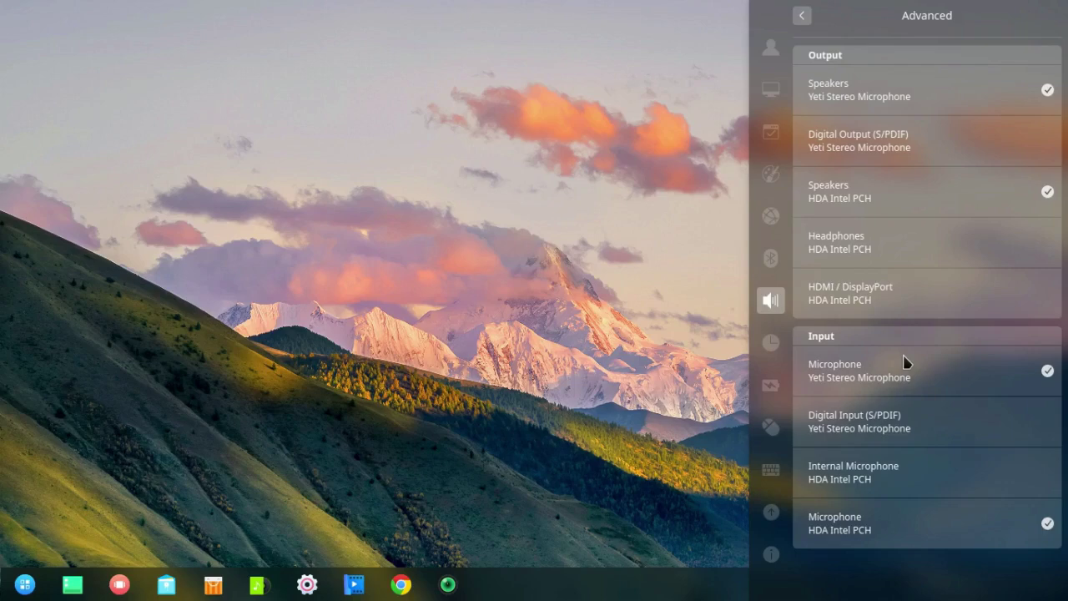
- Move past Time and Date in All Settings to the Power Management section
{"action": "left_click", "coordinate": [774, 353]}
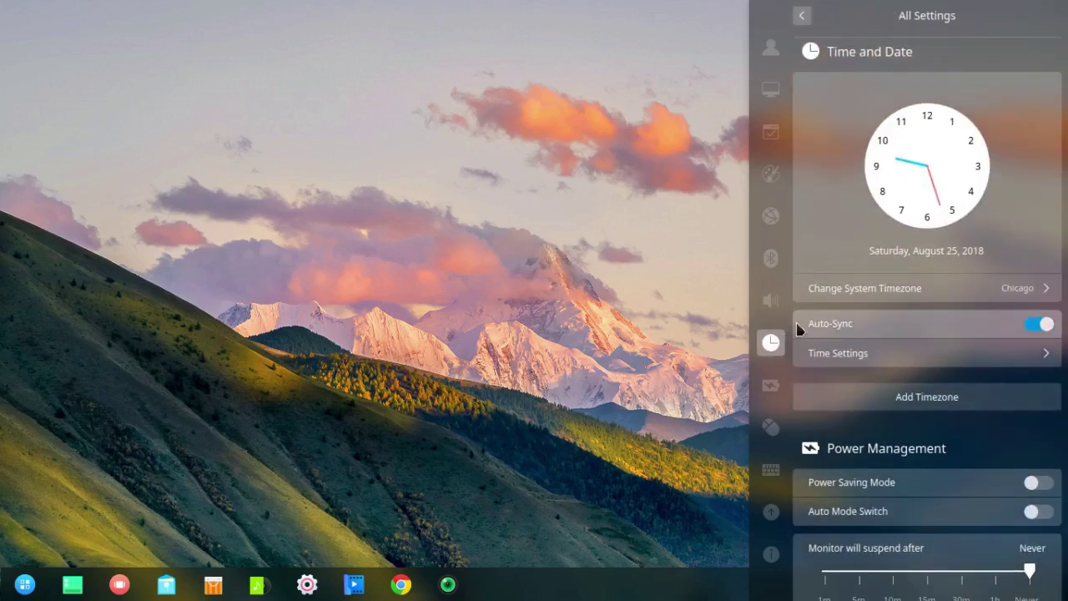
{"action": "left_click", "coordinate": [772, 394]}
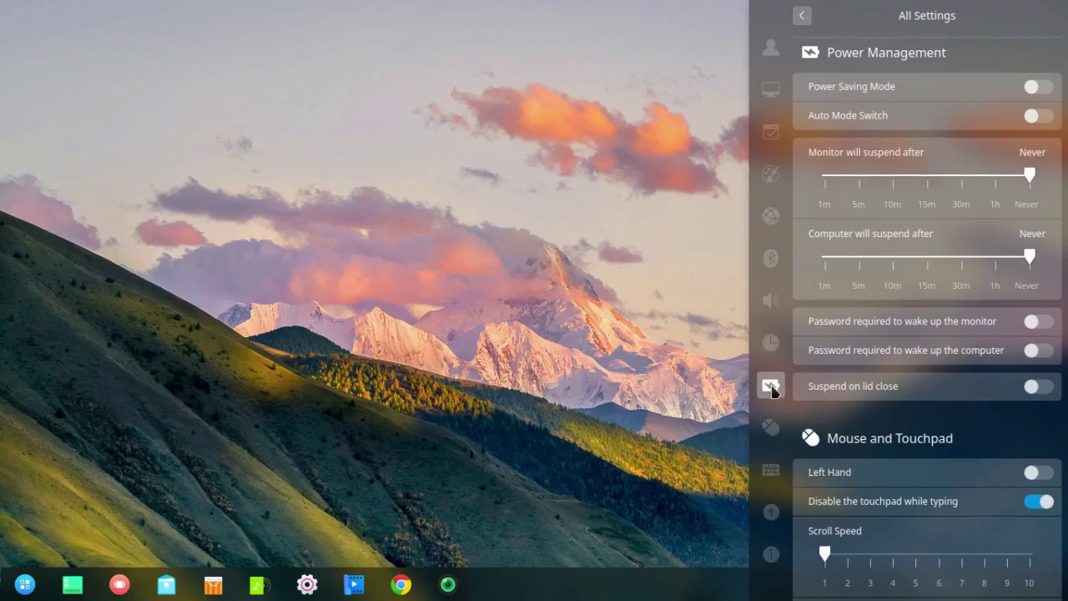
- Switch on Auto Mode Switch under Power Management and scroll through the remaining power options
{"action": "left_click", "coordinate": [1047, 120]}
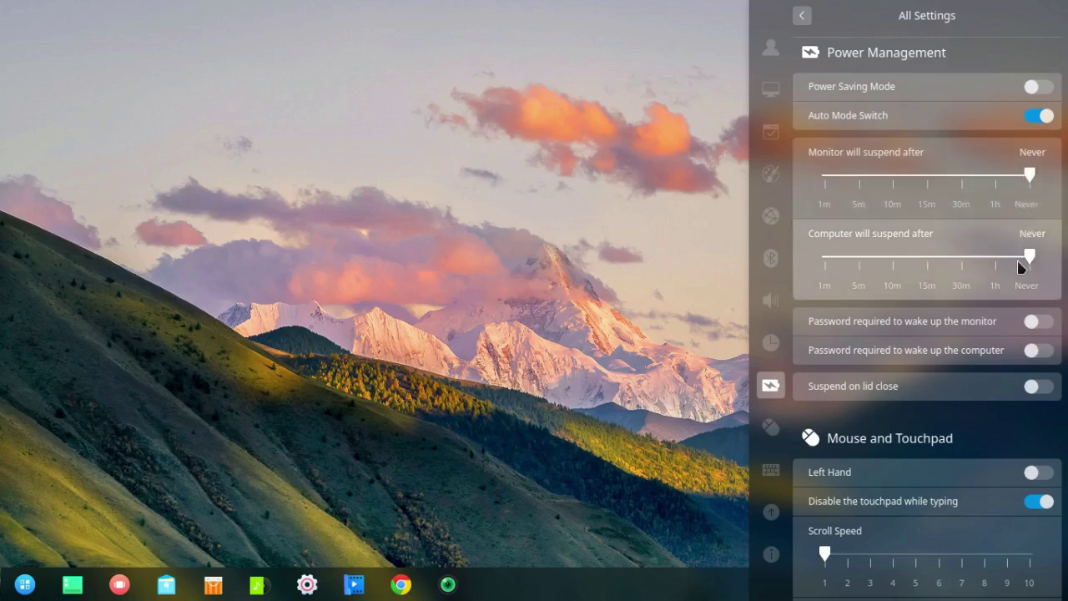
{"action": "scroll", "coordinate": [1018, 261], "scroll_direction": "down", "scroll_amount": 1}
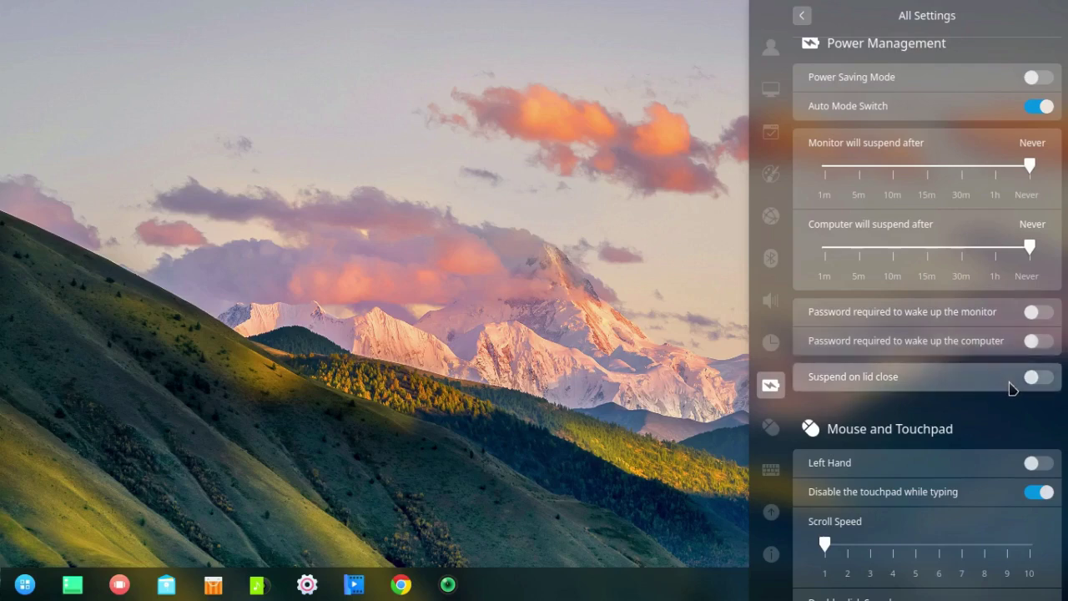
{"action": "scroll", "coordinate": [1023, 391], "scroll_direction": "up", "scroll_amount": 1}
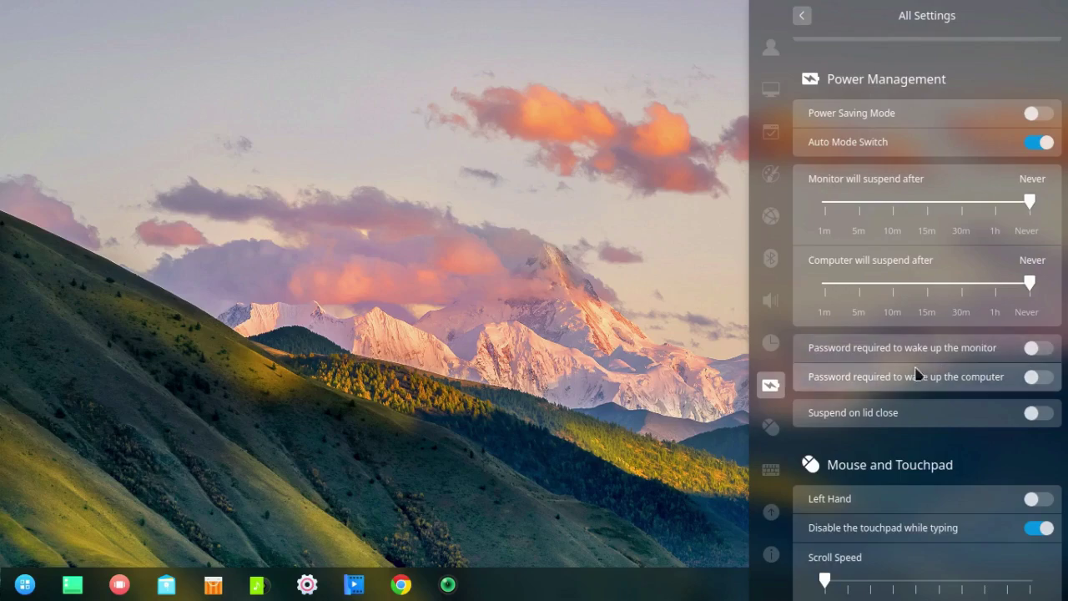
- Browse the Mouse and Touchpad and Keyboard and Language settings, ending at the Update section
{"action": "left_click", "coordinate": [768, 432]}
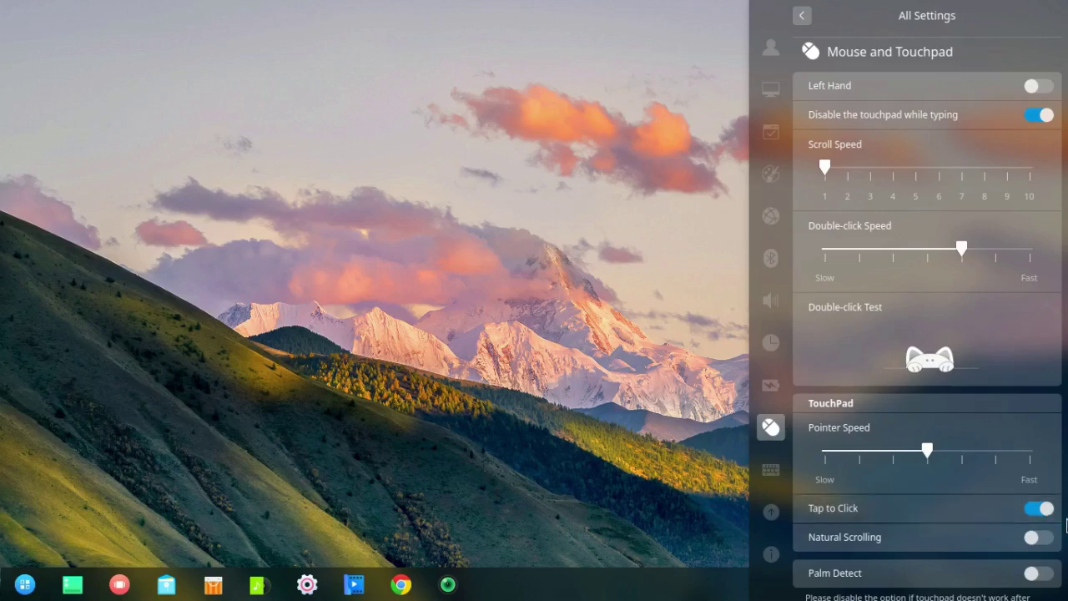
{"action": "scroll", "coordinate": [1066, 524], "scroll_direction": "down", "scroll_amount": 5}
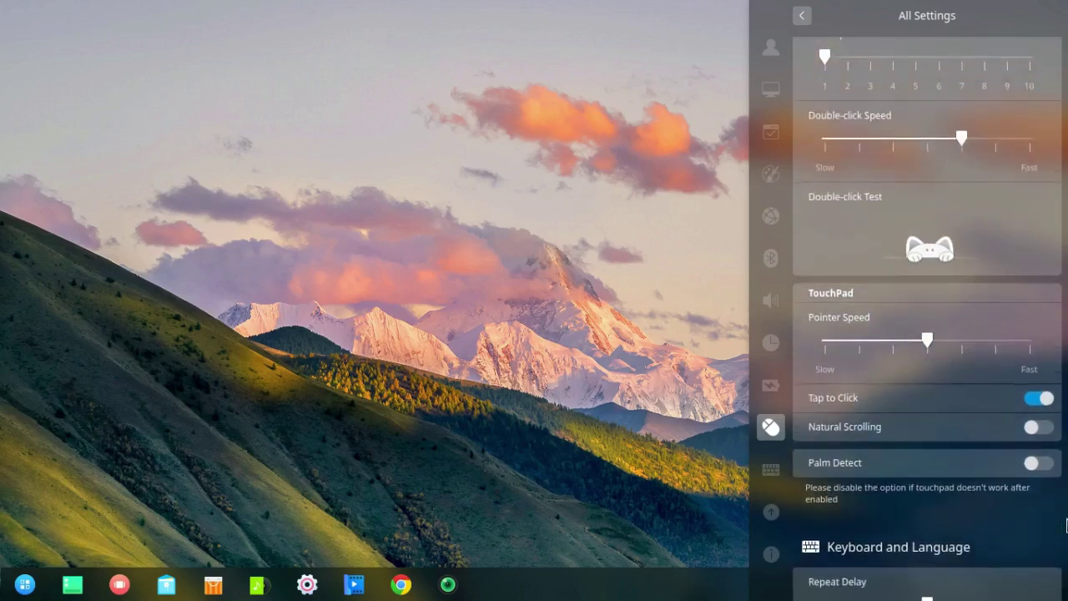
{"action": "scroll", "coordinate": [1066, 524], "scroll_direction": "down", "scroll_amount": 1}
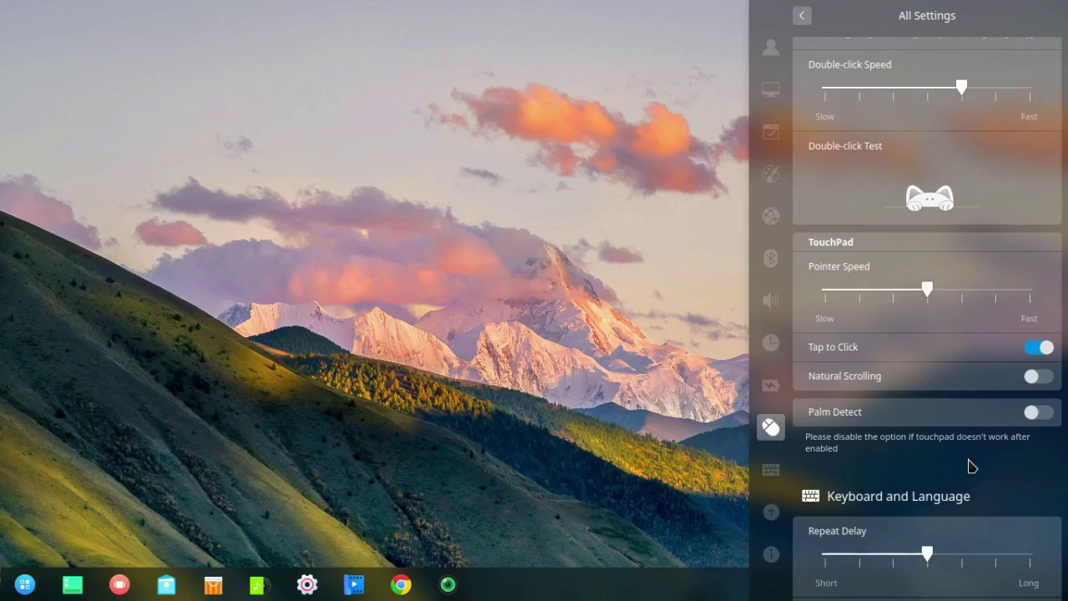
{"action": "scroll", "coordinate": [971, 466], "scroll_direction": "up", "scroll_amount": 1}
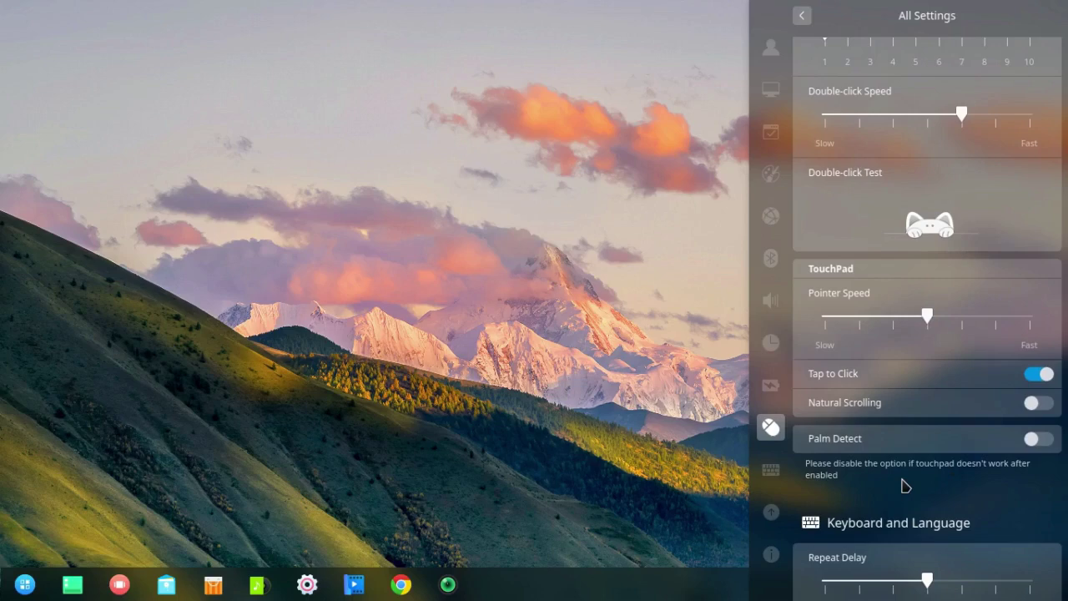
{"action": "left_click", "coordinate": [770, 470]}
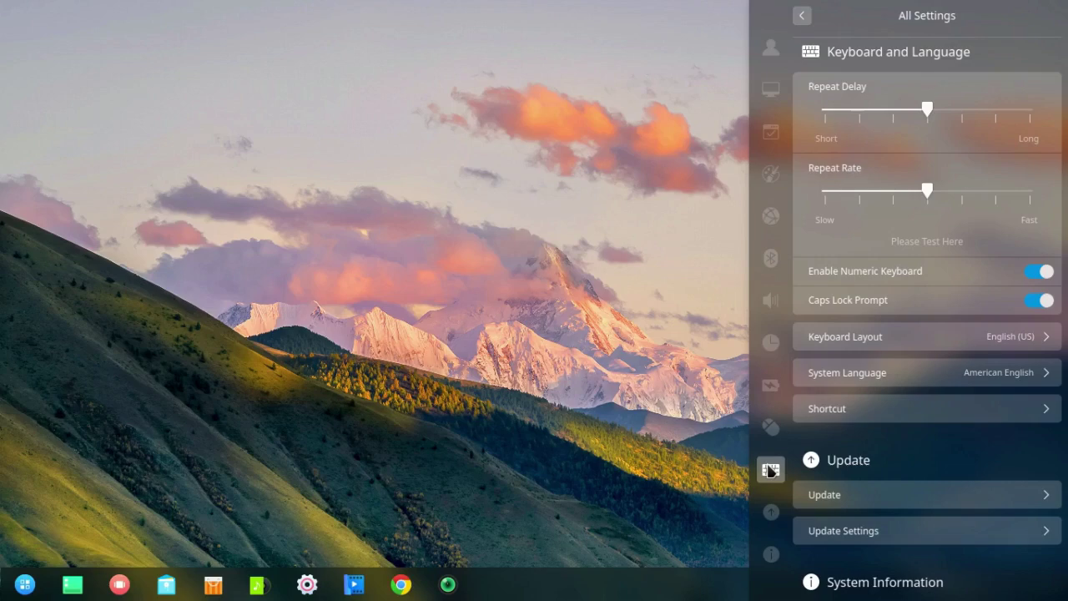
{"action": "left_click", "coordinate": [771, 512]}
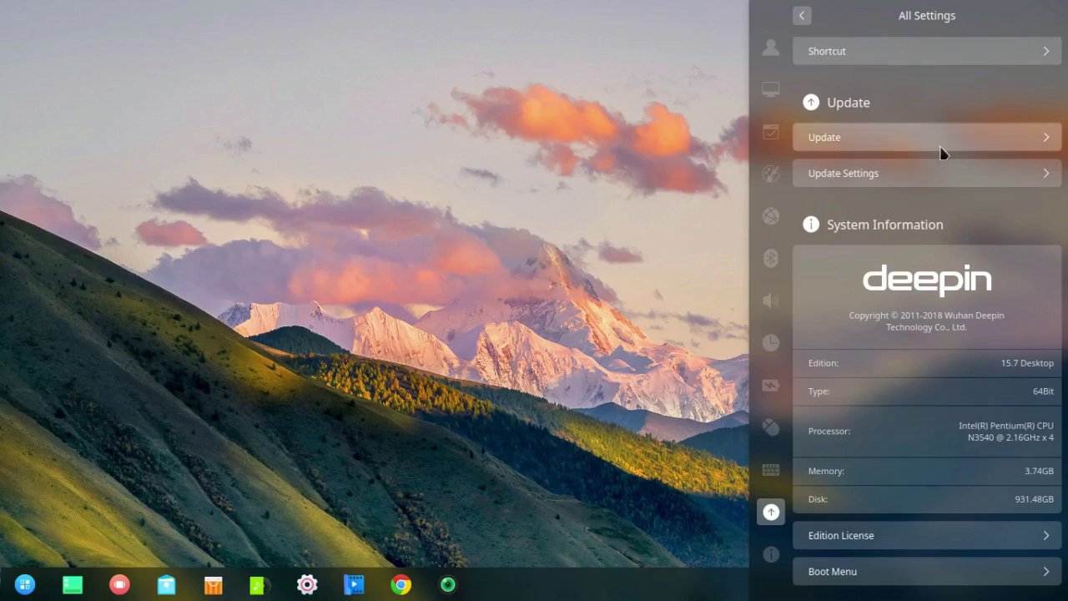
- Download and install the Deepin Patches and File Manager updates, resuming the paused download and declining the restart
{"action": "left_click", "coordinate": [1043, 138]}
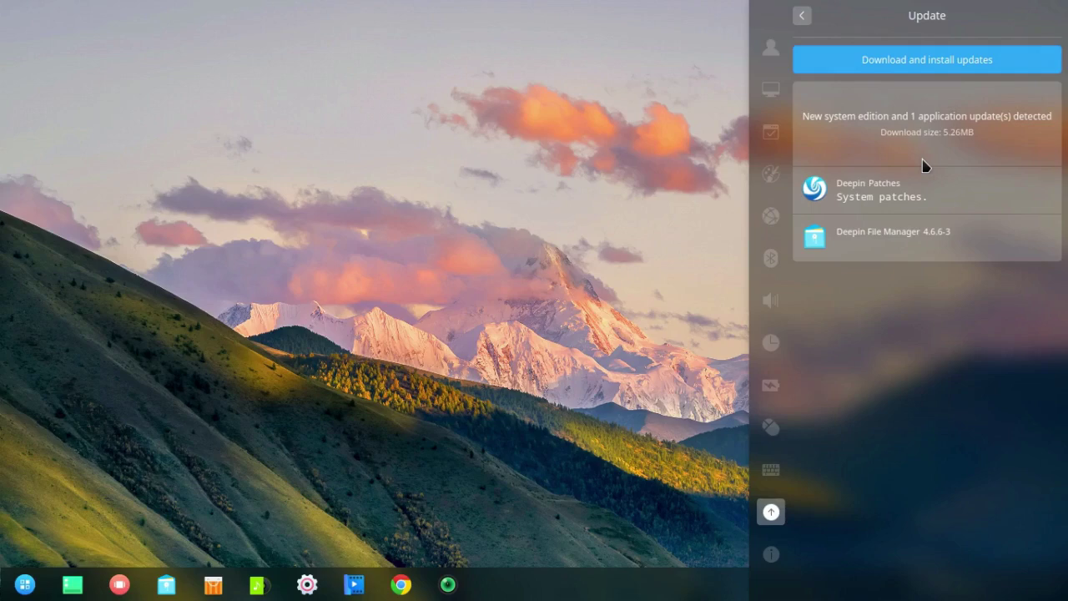
{"action": "left_click", "coordinate": [945, 63]}
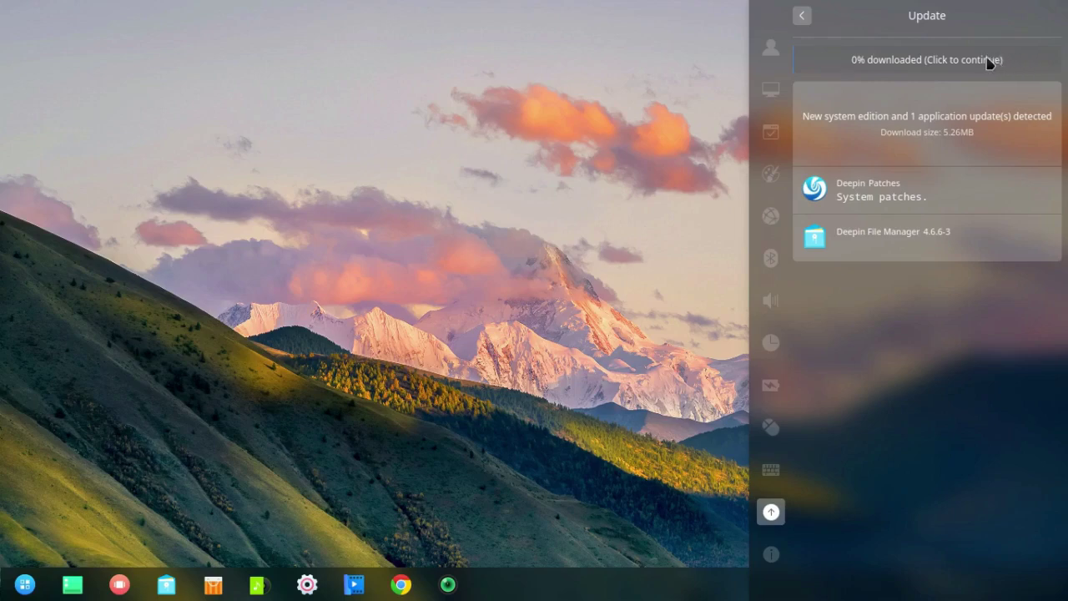
{"action": "left_click", "coordinate": [988, 62]}
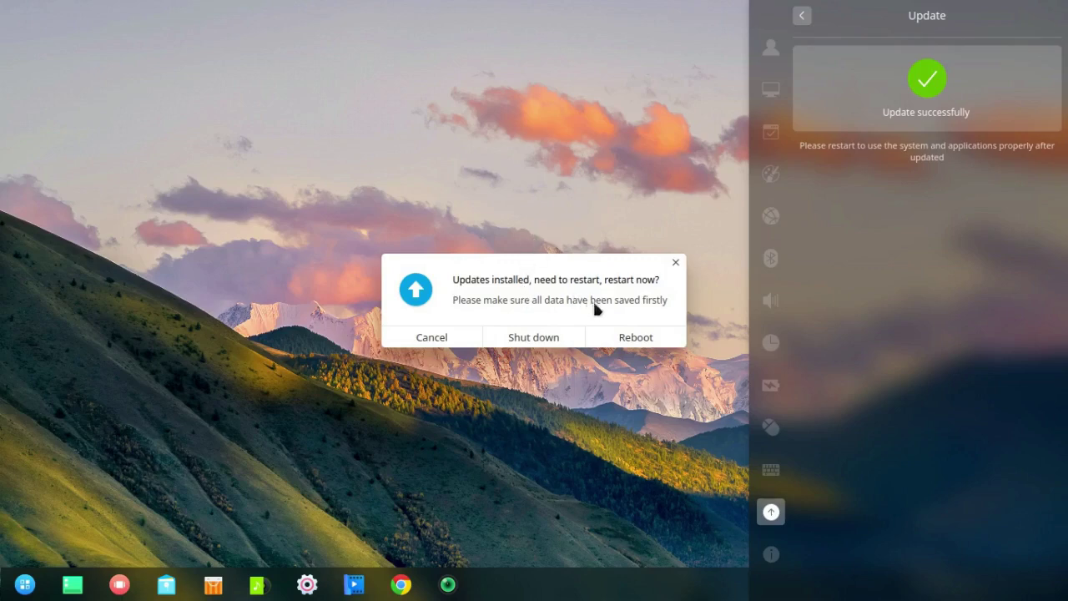
{"action": "left_click", "coordinate": [430, 336]}
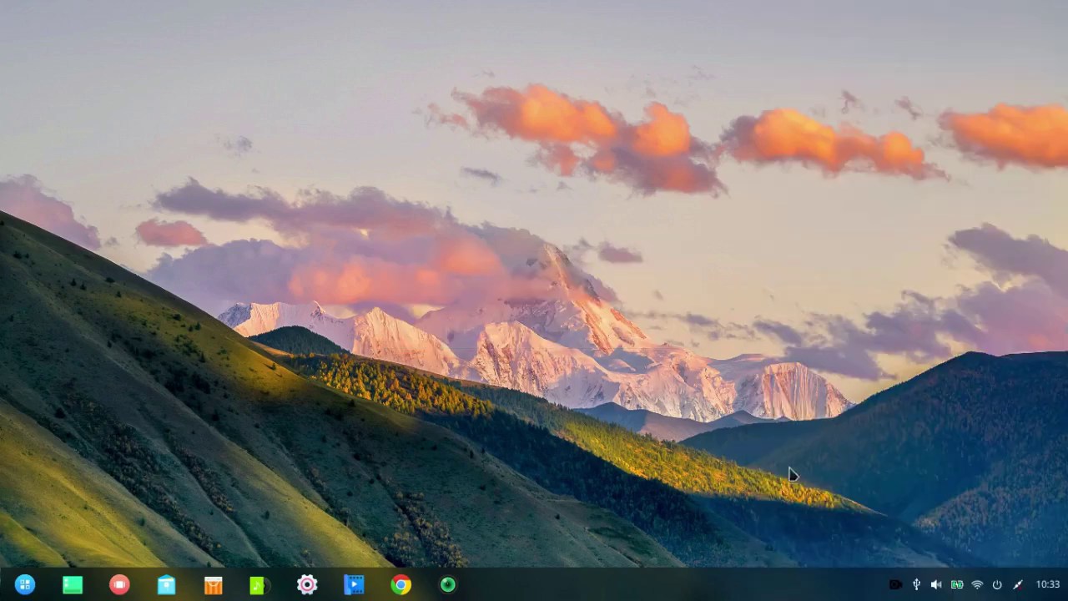
- Reopen Control Center from the dock and show System Information: 15.7 Desktop, 64Bit, 931.48GB disk
{"action": "left_click", "coordinate": [307, 584]}
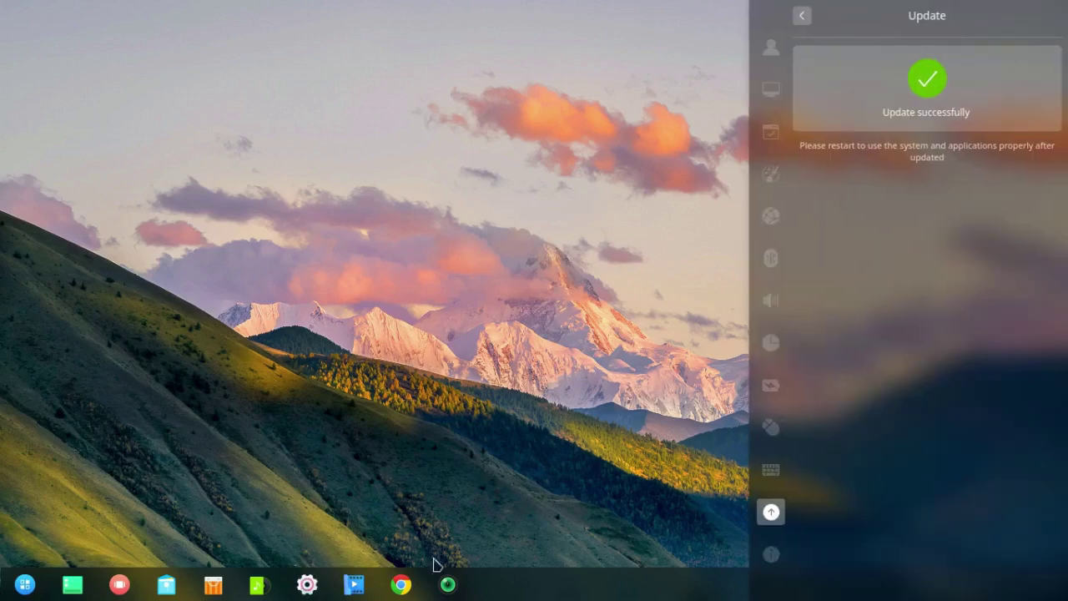
{"action": "left_click", "coordinate": [769, 555]}
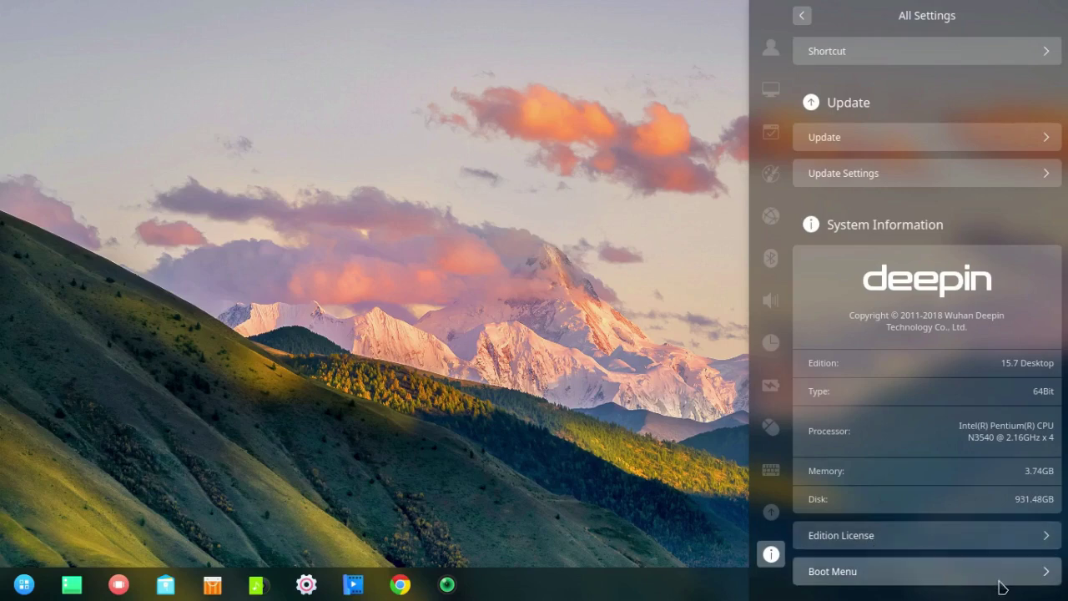
- View the Boot Menu entries, return to the settings list, and close Control Center
{"action": "left_click", "coordinate": [1053, 582]}
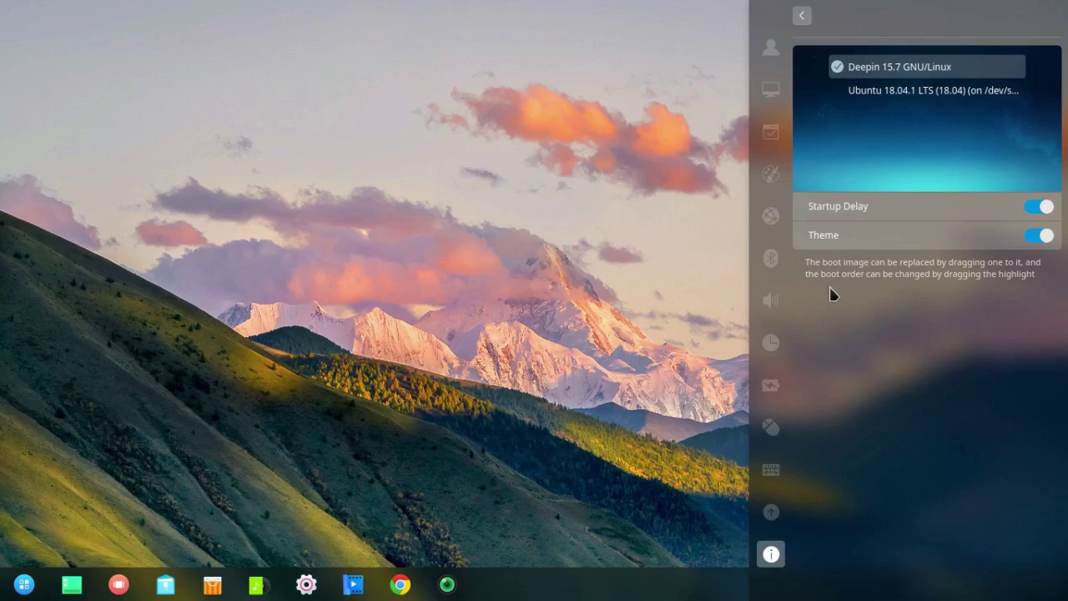
{"action": "left_click", "coordinate": [802, 18]}
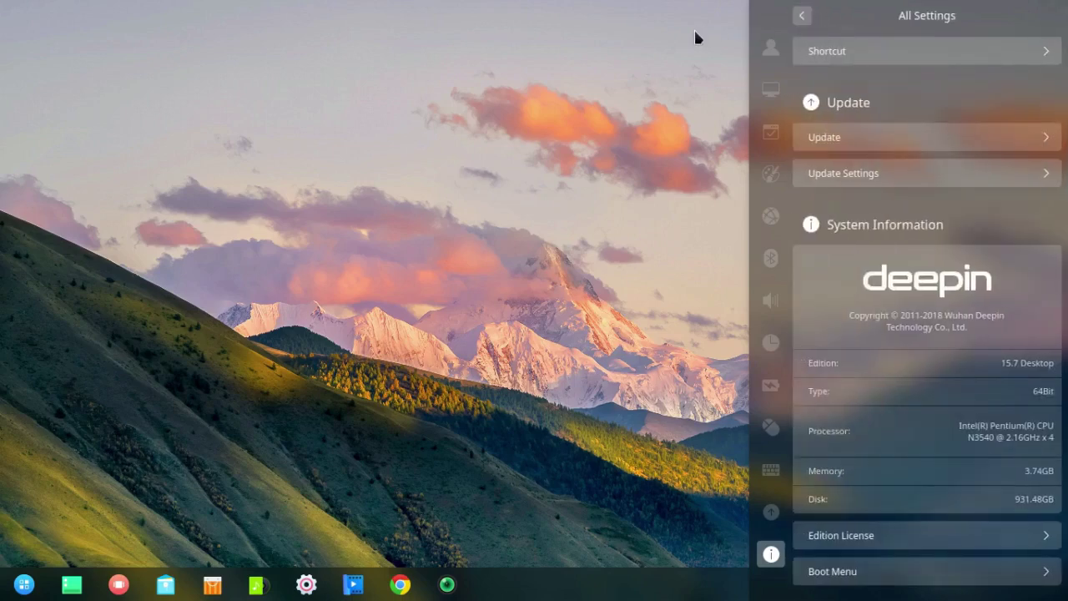
{"action": "left_click", "coordinate": [693, 33]}
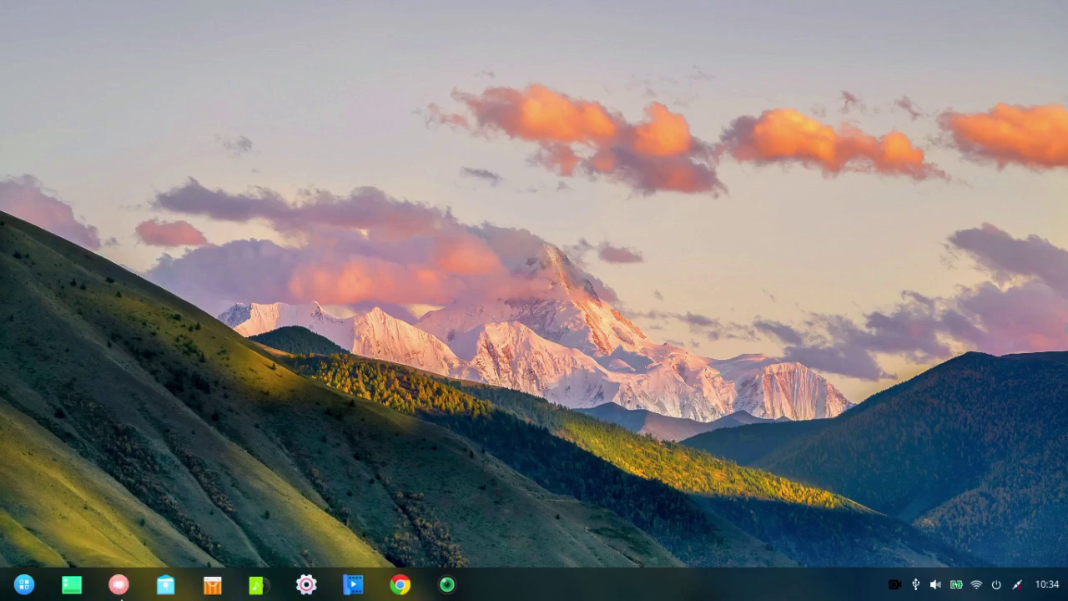
- Cycle through the second, third and fourth workspaces, then return to the first mountain workspace
{"action": "left_click", "coordinate": [121, 592]}
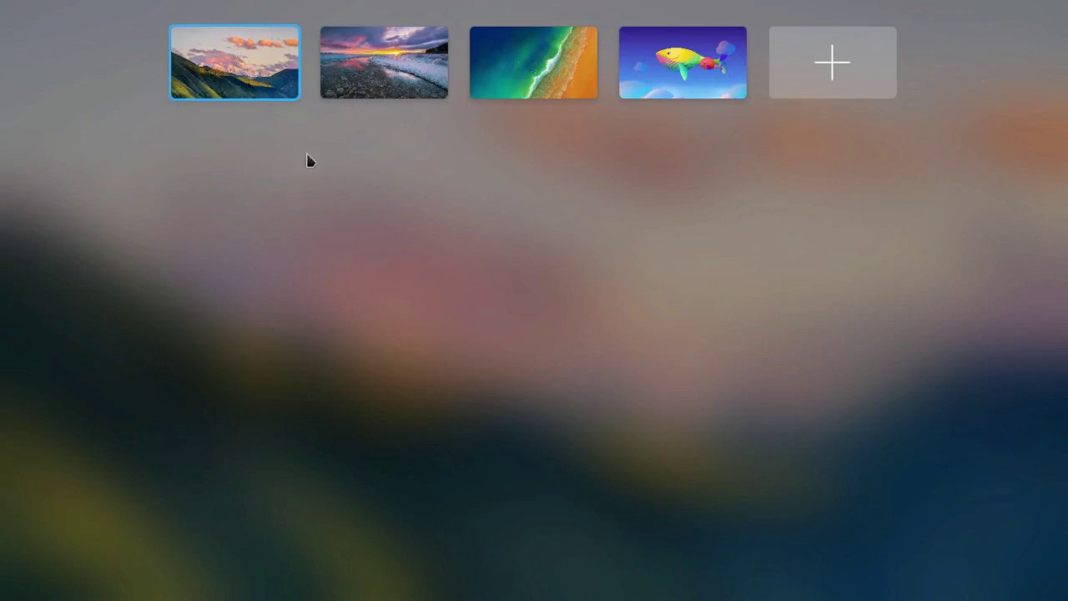
{"action": "mouse_move", "coordinate": [259, 46]}
{"action": "left_click", "coordinate": [415, 72]}
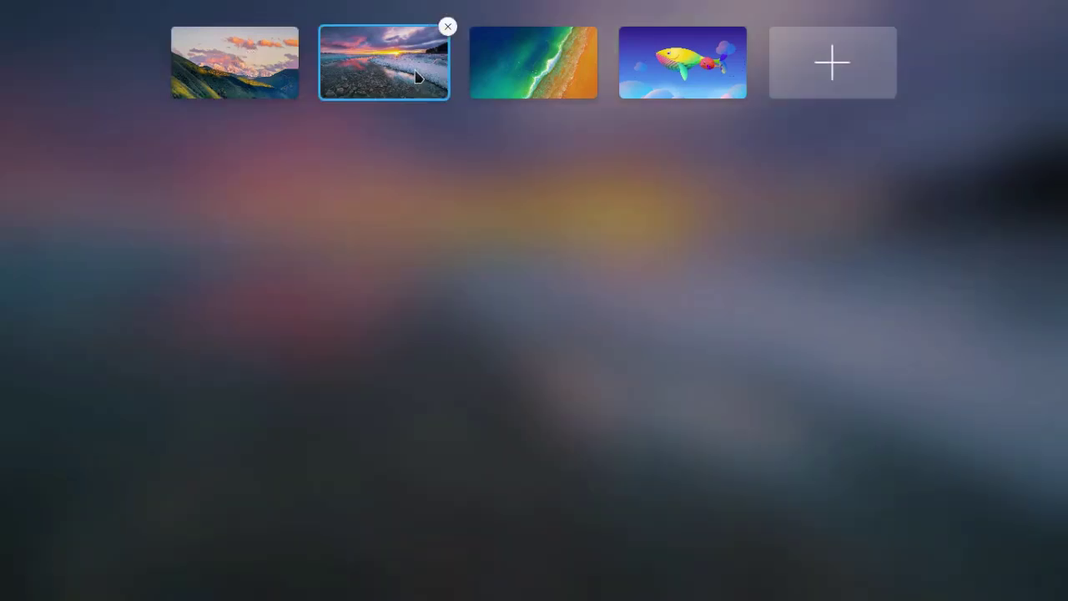
{"action": "left_click", "coordinate": [511, 84]}
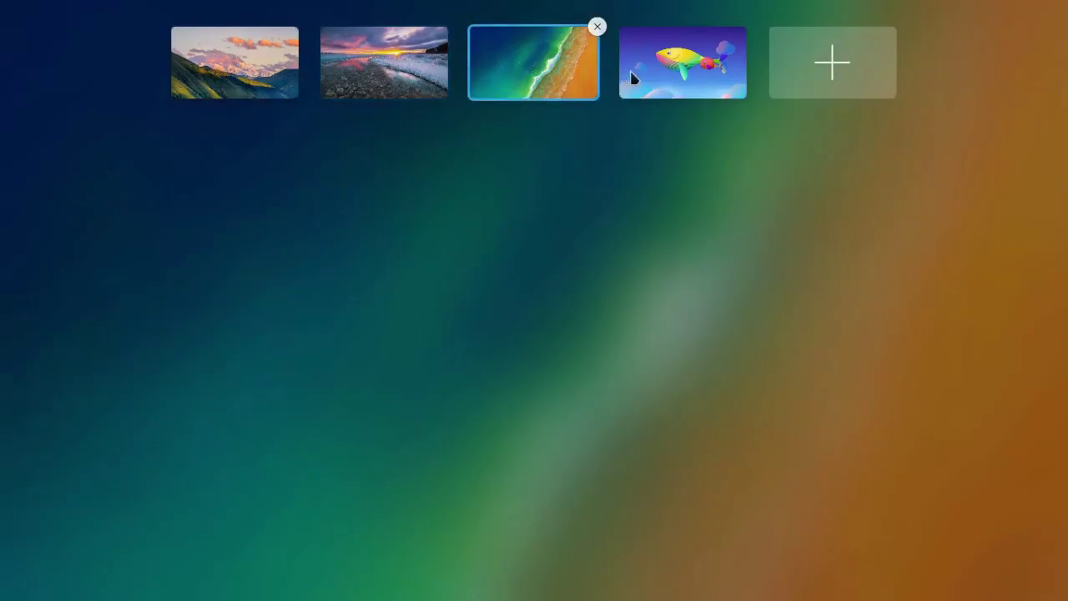
{"action": "left_click", "coordinate": [677, 78]}
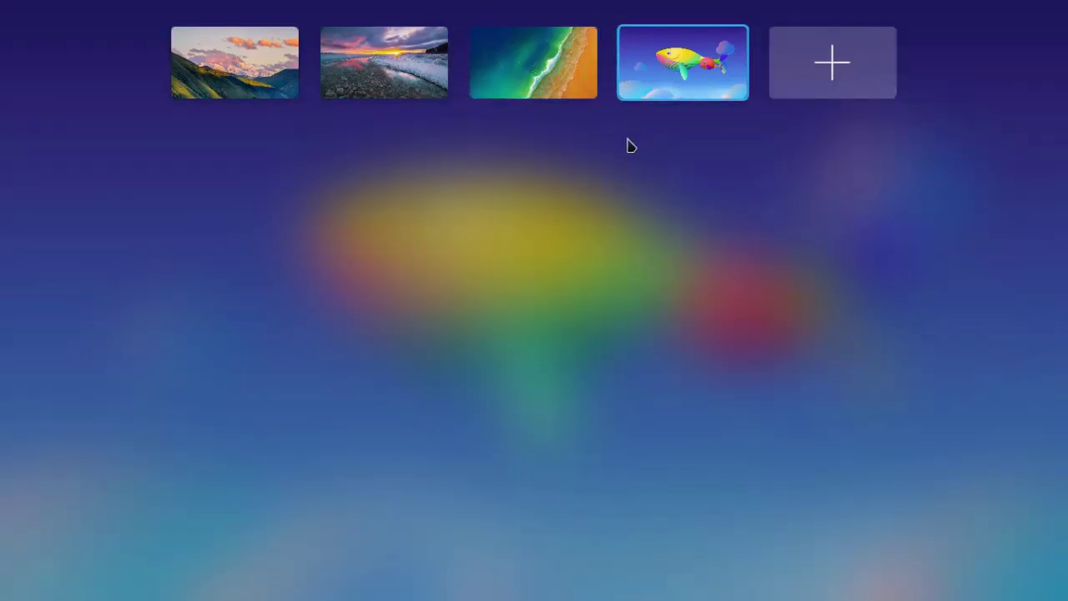
{"action": "left_click", "coordinate": [545, 216]}
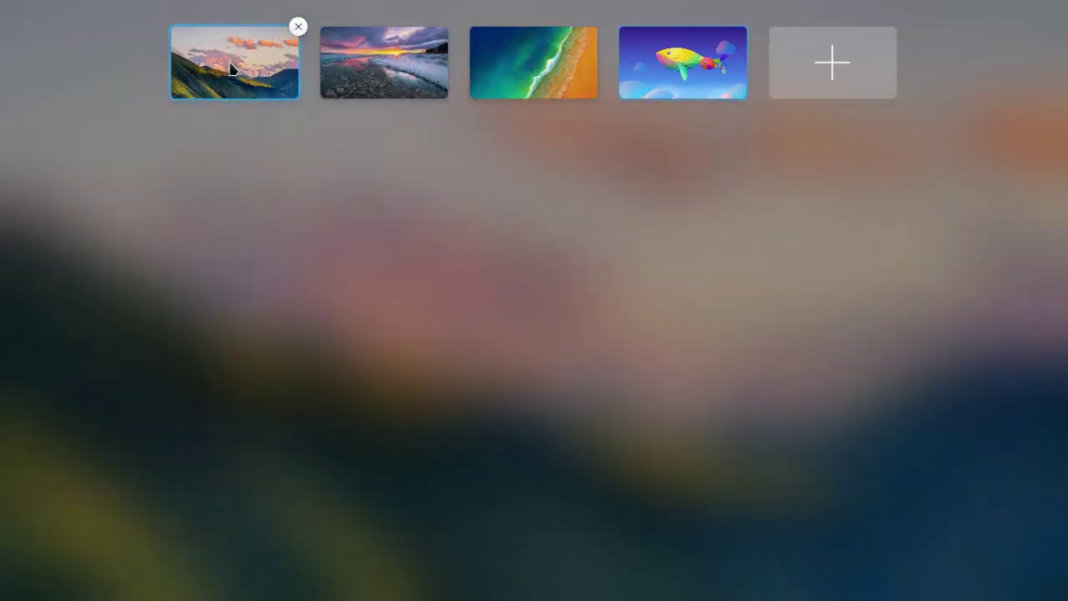
{"action": "left_click", "coordinate": [269, 243]}
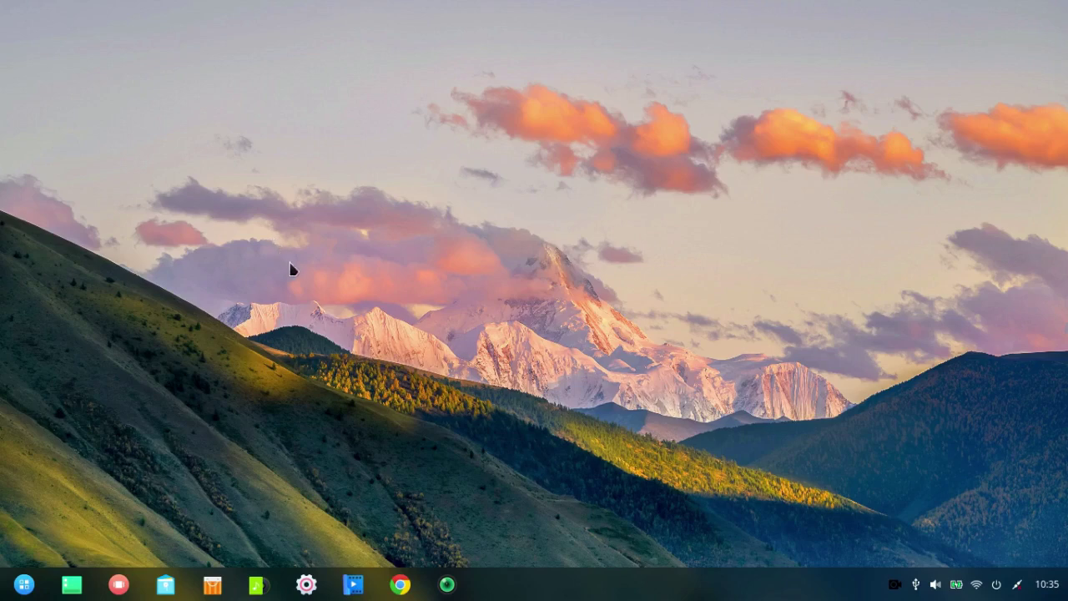
- Choose Set Wallpaper from the desktop's right-click menu to show the wallpaper thumbnails
{"action": "right_click", "coordinate": [489, 285]}
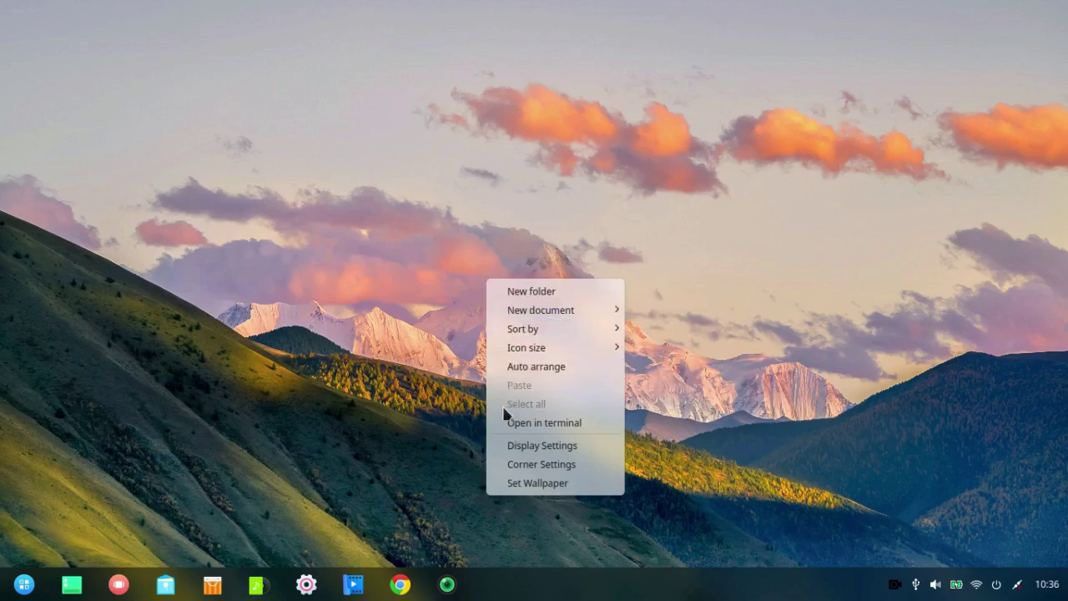
{"action": "left_click", "coordinate": [518, 487]}
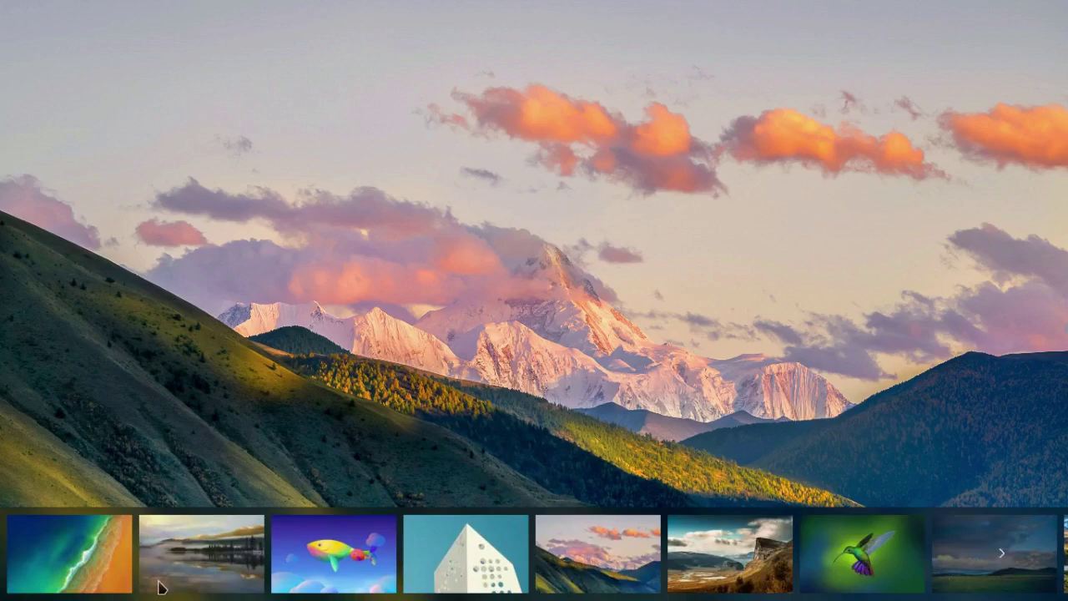
- Preview first-page wallpapers: ocean shoreline, misty lake, whale, pyramid, mountain sunset, canyon, hummingbird
{"action": "left_click", "coordinate": [56, 561]}
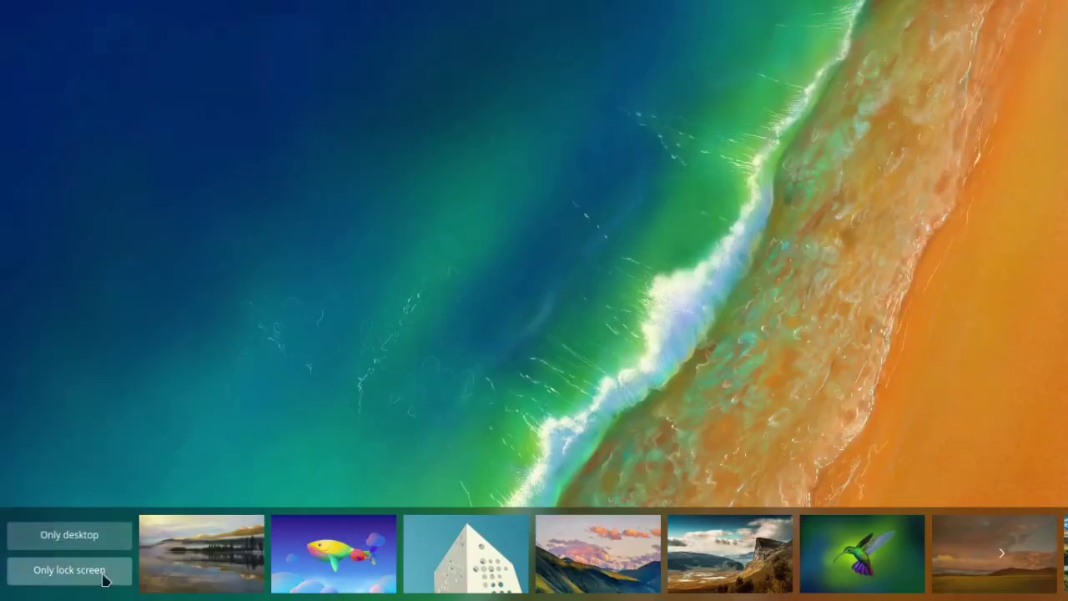
{"action": "left_click", "coordinate": [190, 575]}
{"action": "left_click", "coordinate": [326, 579]}
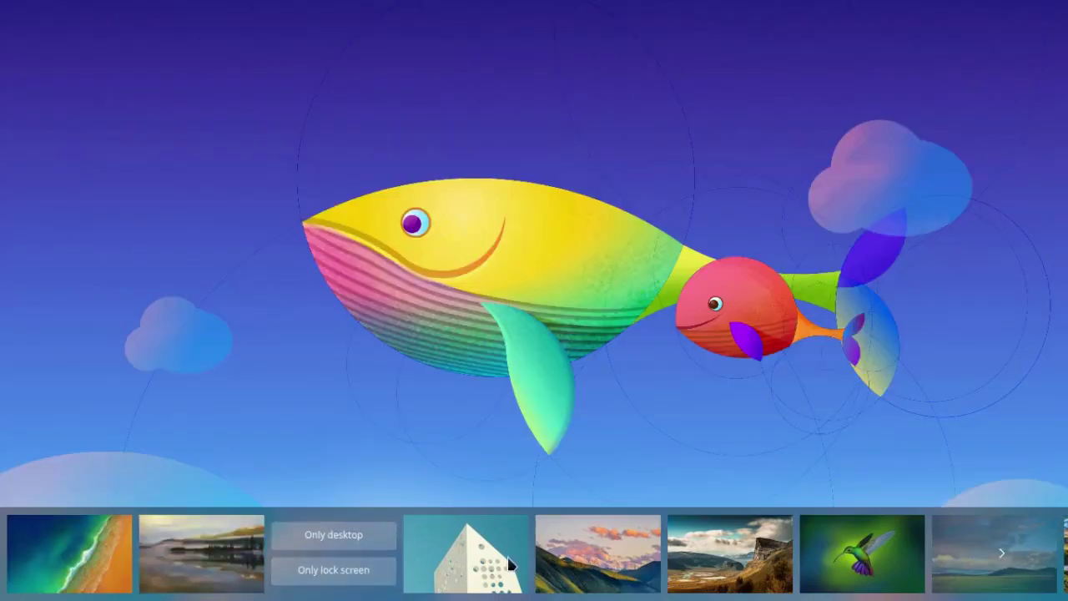
{"action": "left_click", "coordinate": [514, 564]}
{"action": "left_click", "coordinate": [604, 564]}
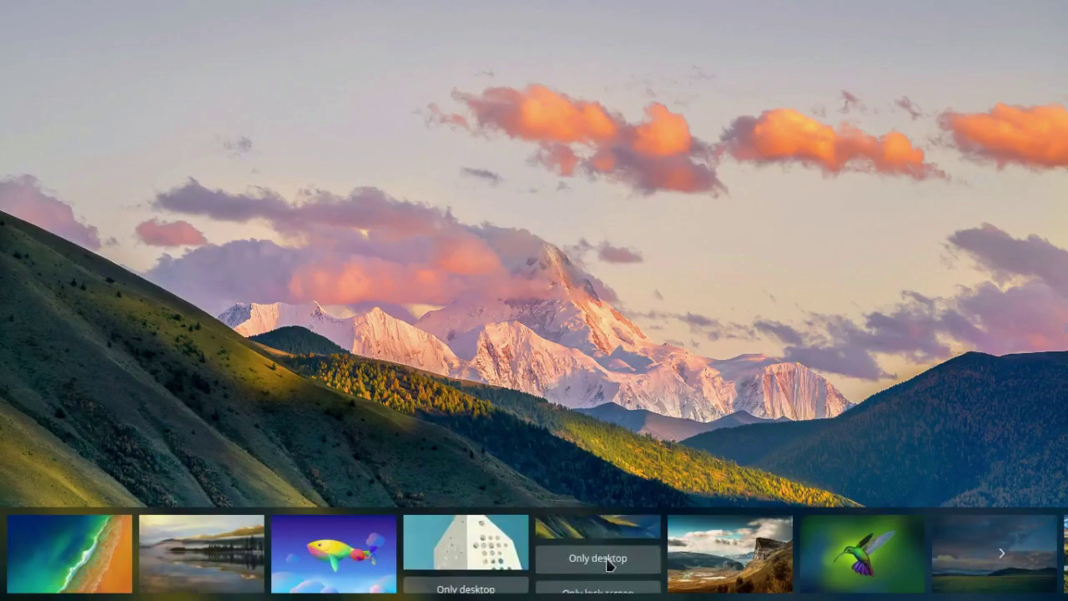
{"action": "left_click", "coordinate": [719, 564]}
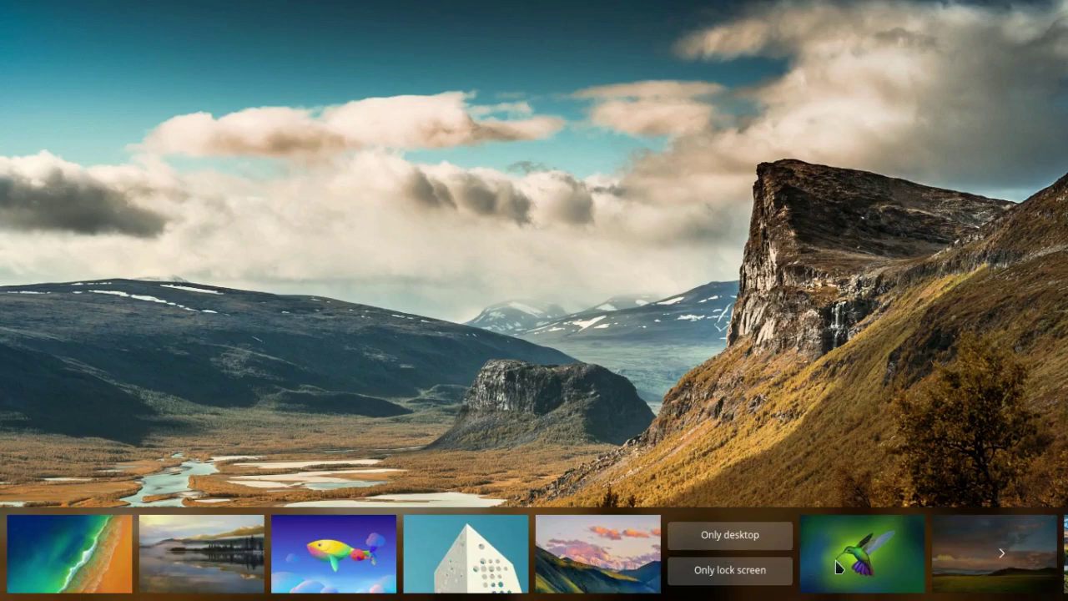
{"action": "left_click", "coordinate": [839, 564]}
- Page forward and preview hills sunset, coastal road, autumn forest, dunes, balloons, rainbow waves, icy shoreline
{"action": "left_click", "coordinate": [1004, 560]}
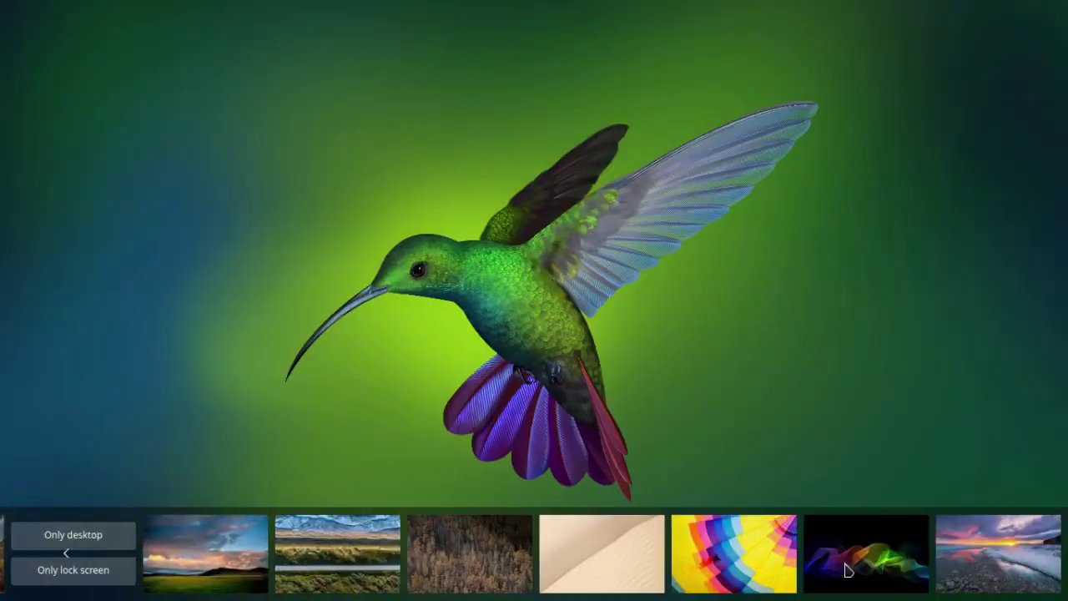
{"action": "left_click", "coordinate": [247, 560]}
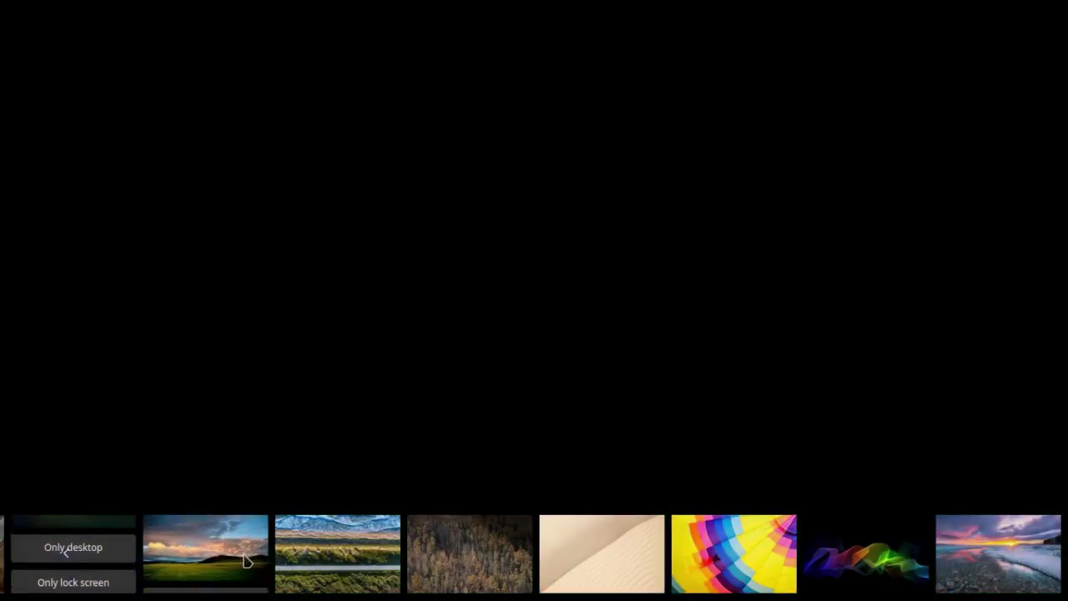
{"action": "left_click", "coordinate": [331, 564]}
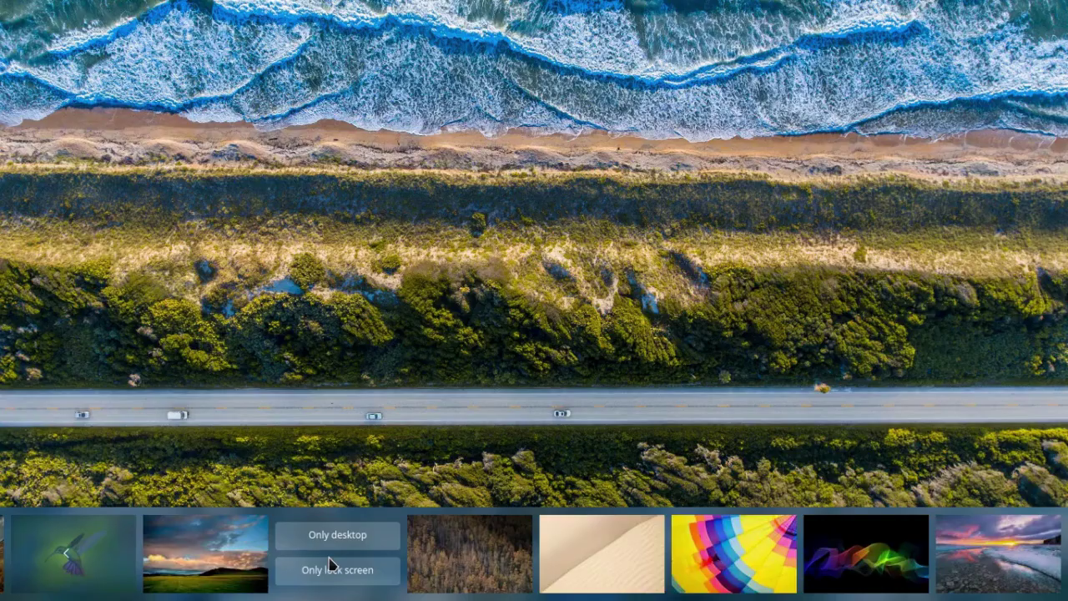
{"action": "left_click", "coordinate": [454, 570]}
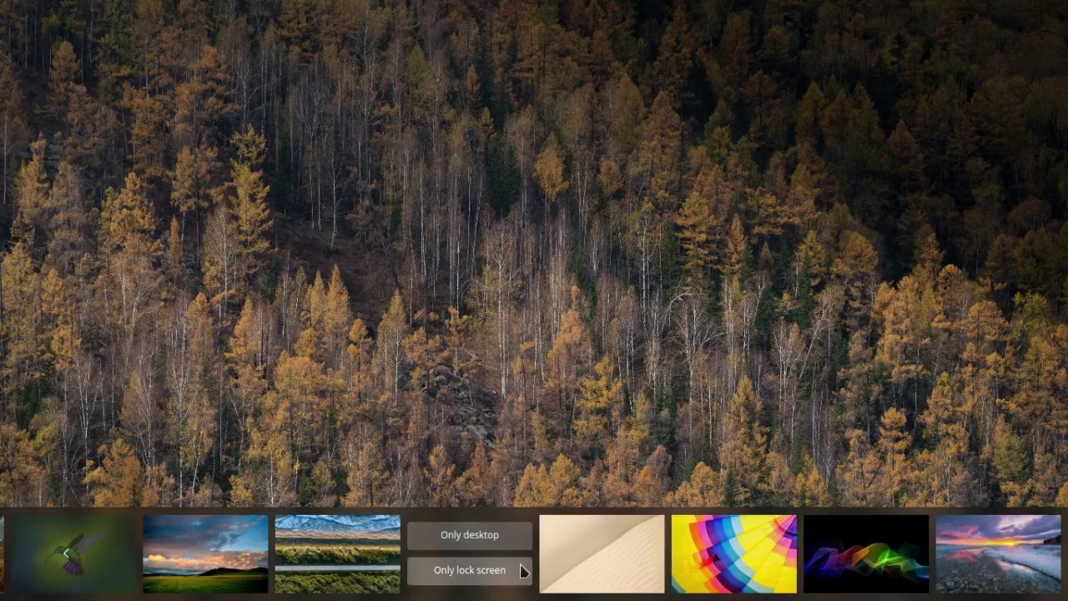
{"action": "left_click", "coordinate": [574, 573]}
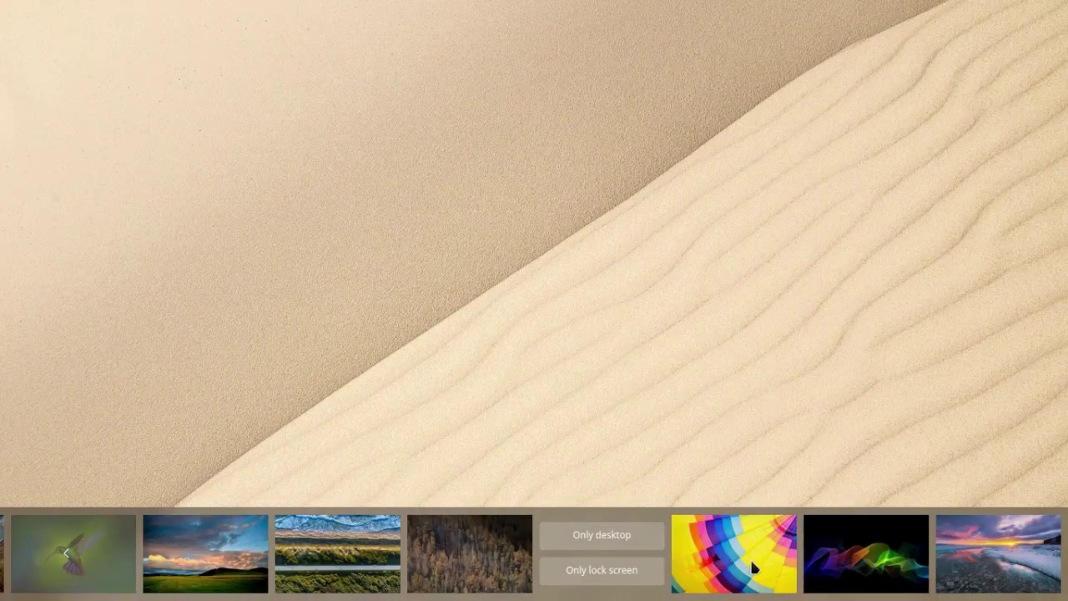
{"action": "left_click", "coordinate": [755, 568]}
{"action": "left_click", "coordinate": [865, 568]}
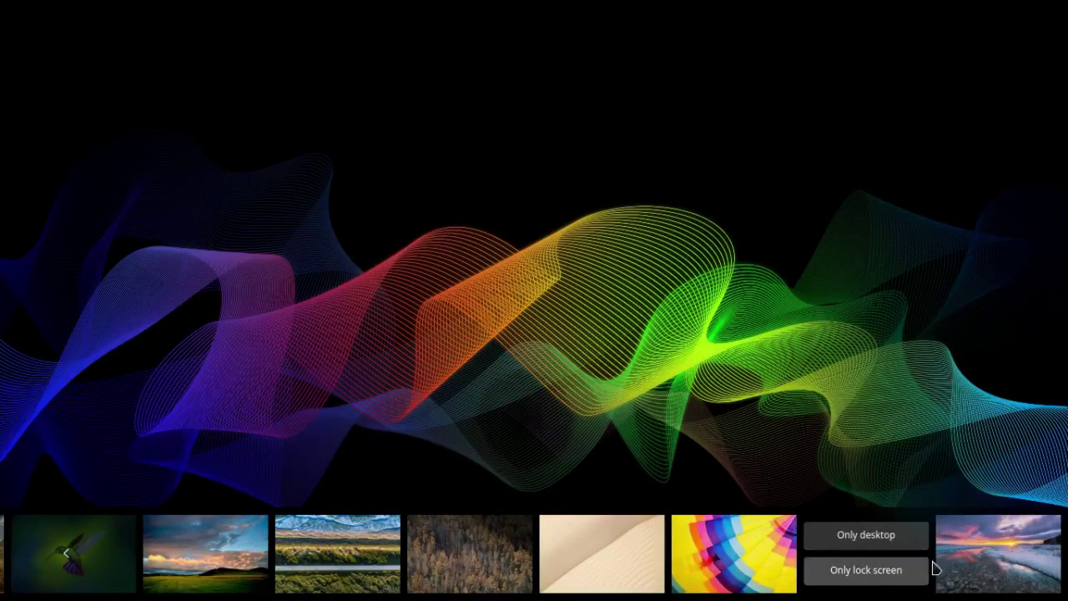
{"action": "left_click", "coordinate": [999, 574]}
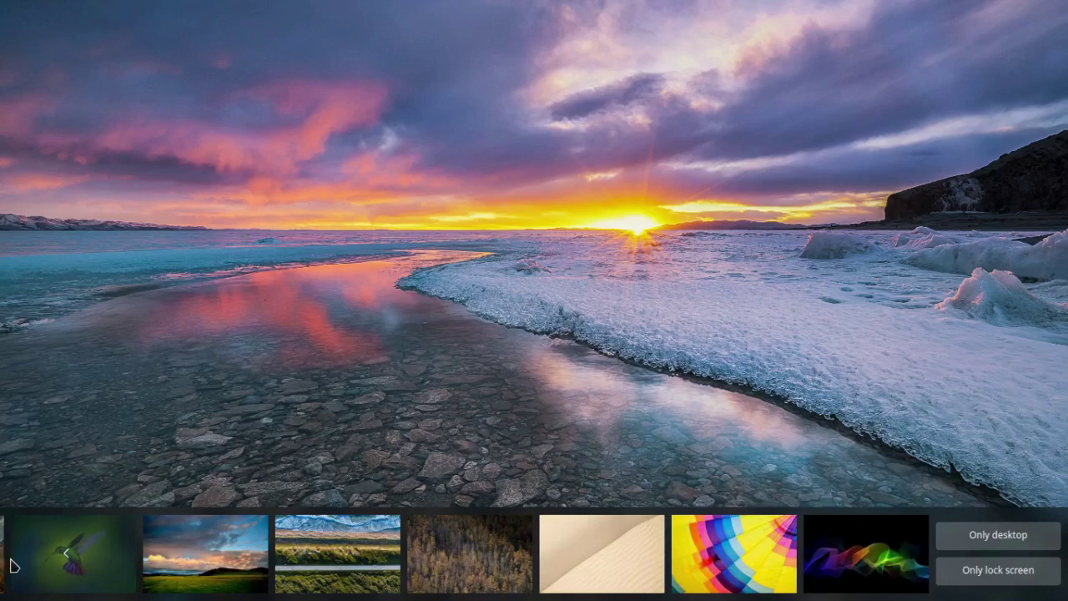
- Return to the first page, reselect the snowy mountain valley wallpaper, and close the picker
{"action": "left_click", "coordinate": [64, 559]}
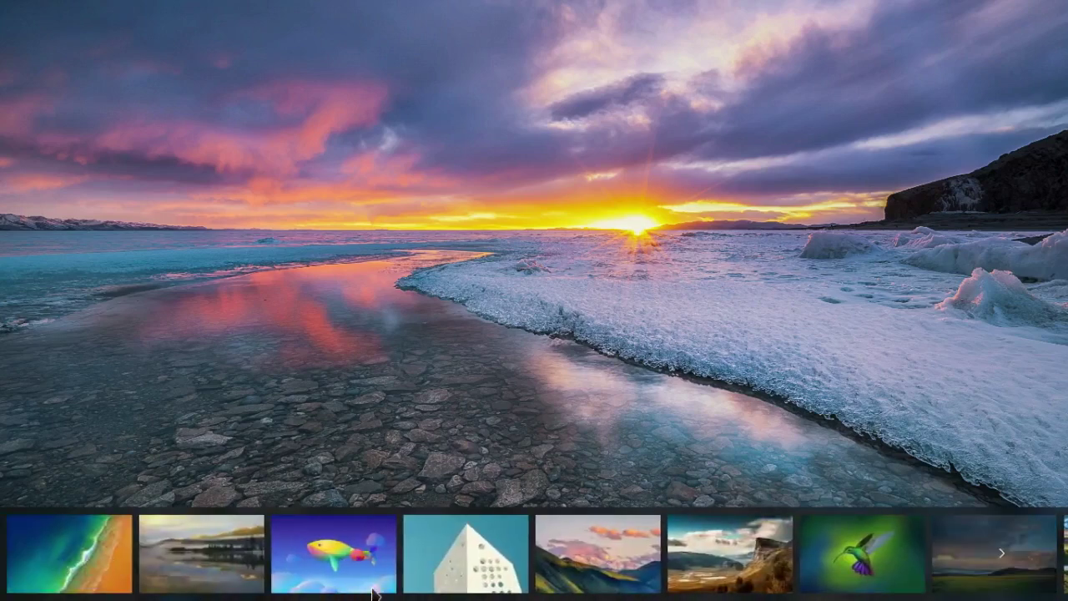
{"action": "left_click", "coordinate": [593, 555]}
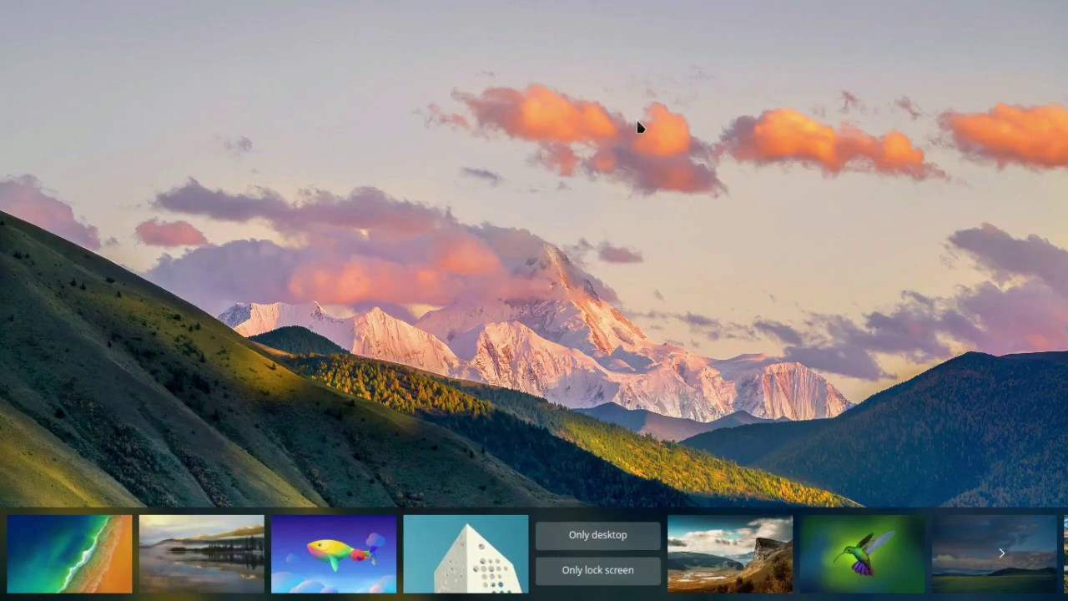
{"action": "left_click", "coordinate": [591, 542]}
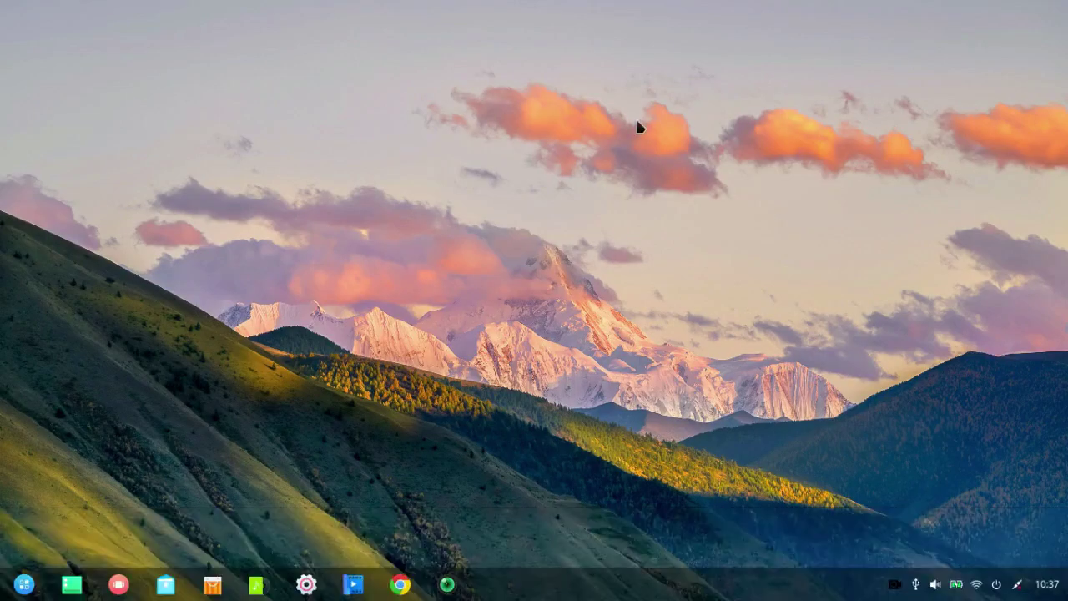
- Open Display Settings from the desktop menu, close it, and bring the desktop menu up again
{"action": "right_click", "coordinate": [497, 291]}
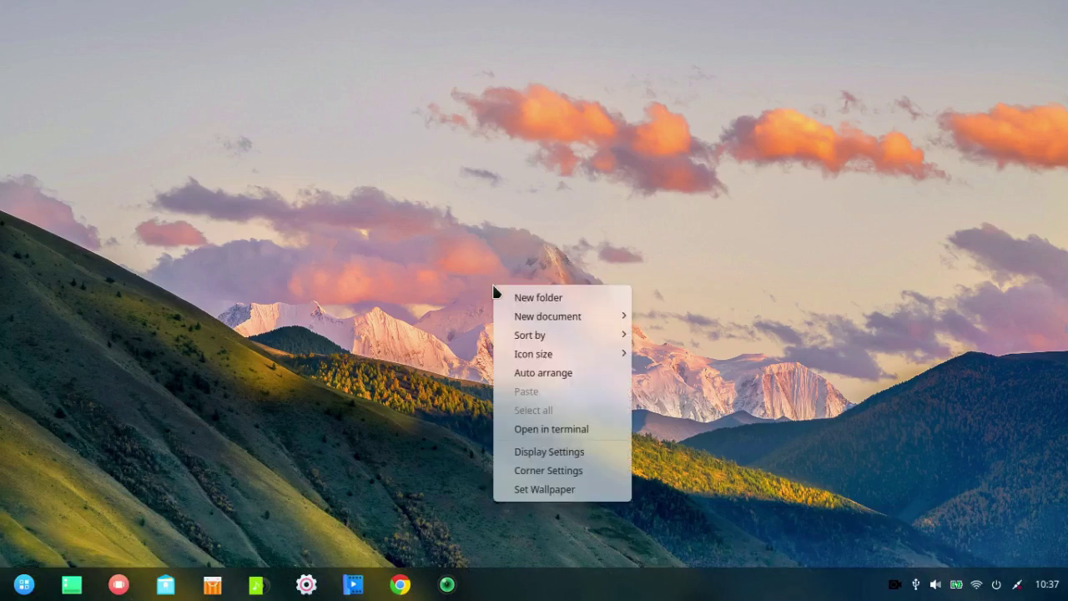
{"action": "left_click", "coordinate": [531, 458]}
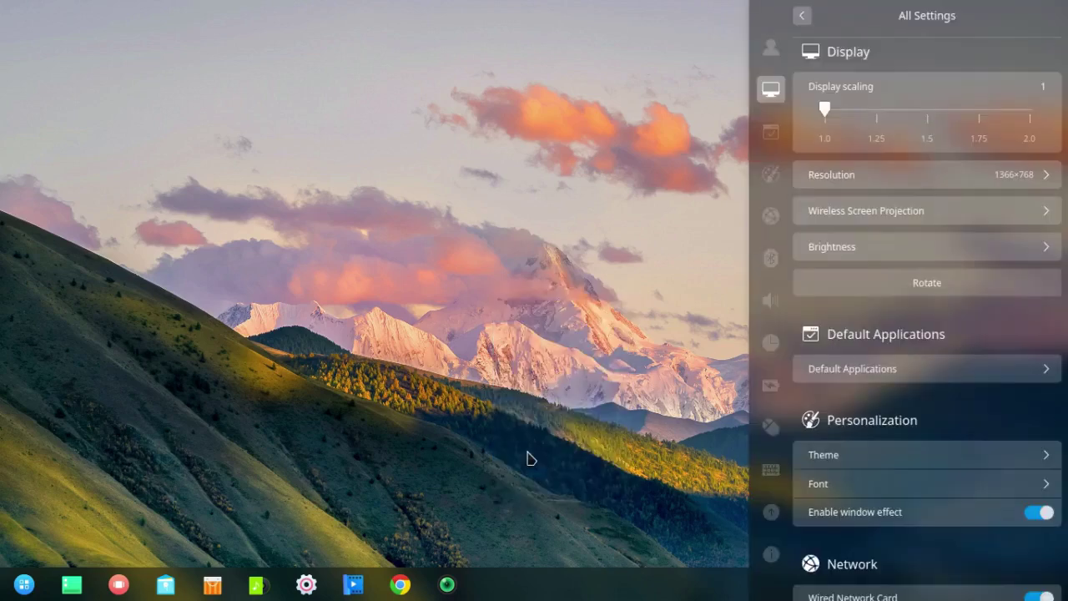
{"action": "left_click", "coordinate": [526, 458]}
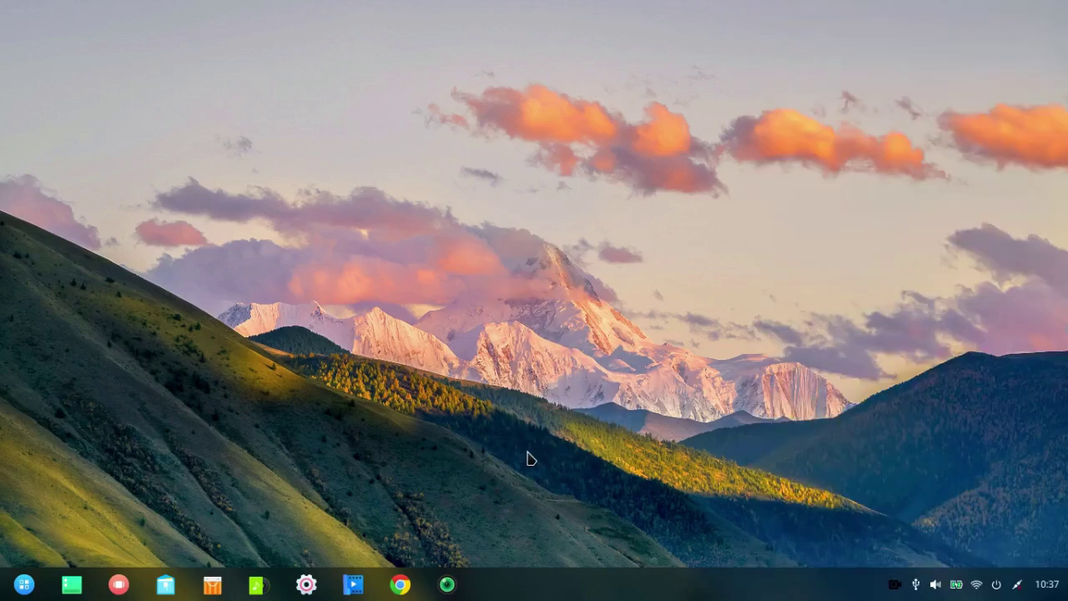
{"action": "right_click", "coordinate": [528, 458]}
- In Corner Settings, set the bottom-left hot corner to None and the top-left to All Windows
{"action": "left_click", "coordinate": [580, 420]}
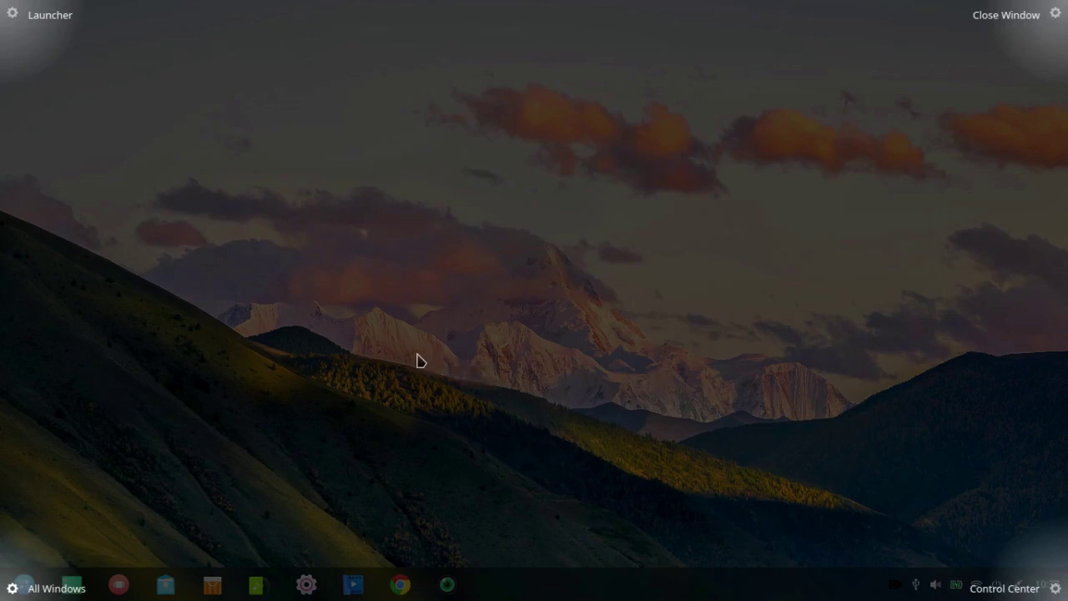
{"action": "mouse_move", "coordinate": [46, 524]}
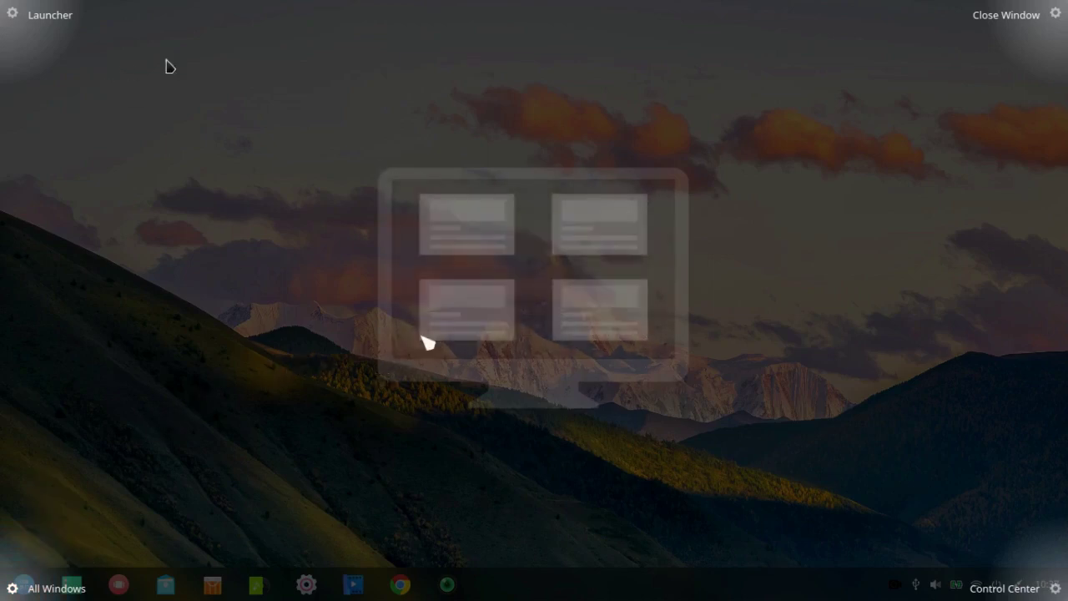
{"action": "mouse_move", "coordinate": [1050, 35]}
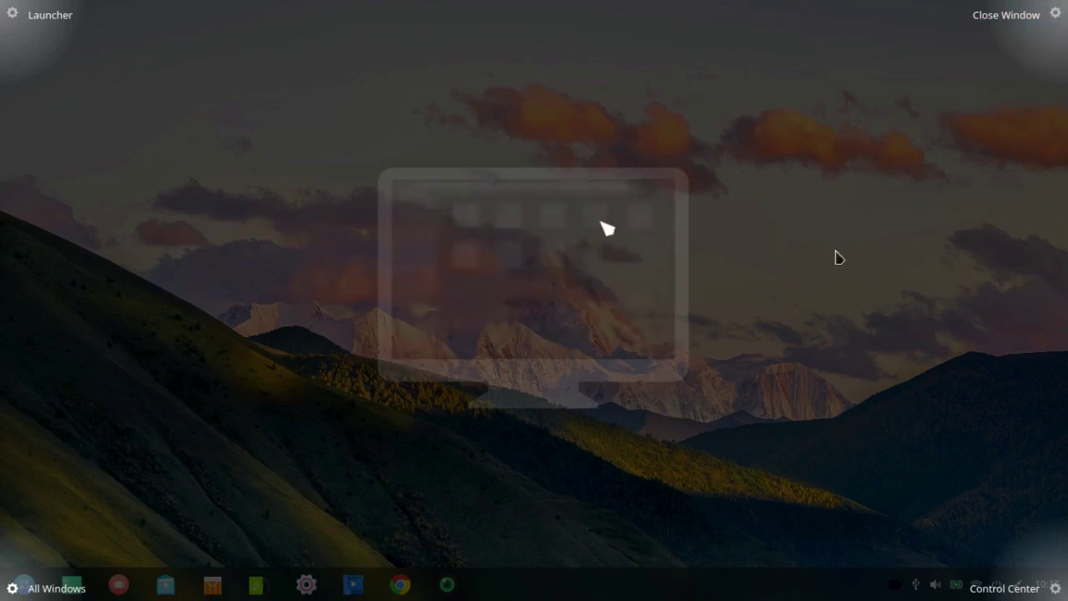
{"action": "mouse_move", "coordinate": [1031, 567]}
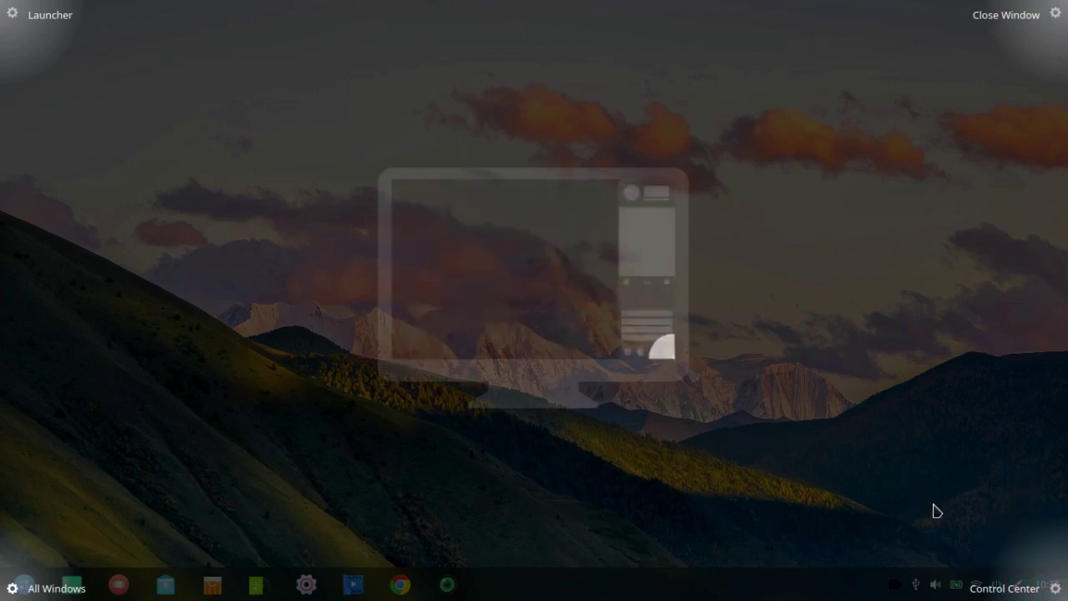
{"action": "mouse_move", "coordinate": [24, 542]}
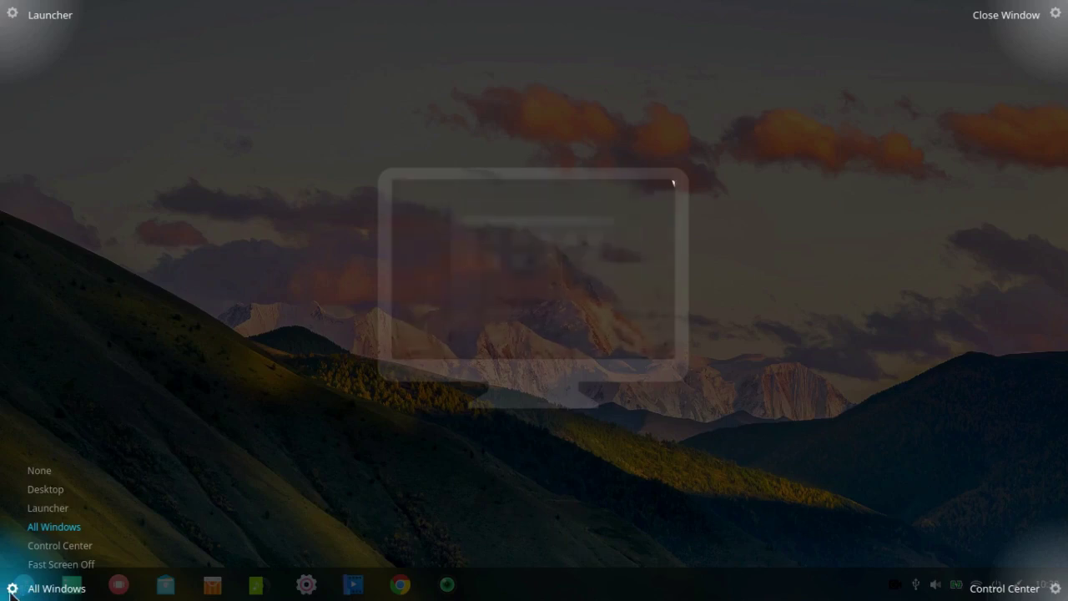
{"action": "left_click", "coordinate": [42, 476]}
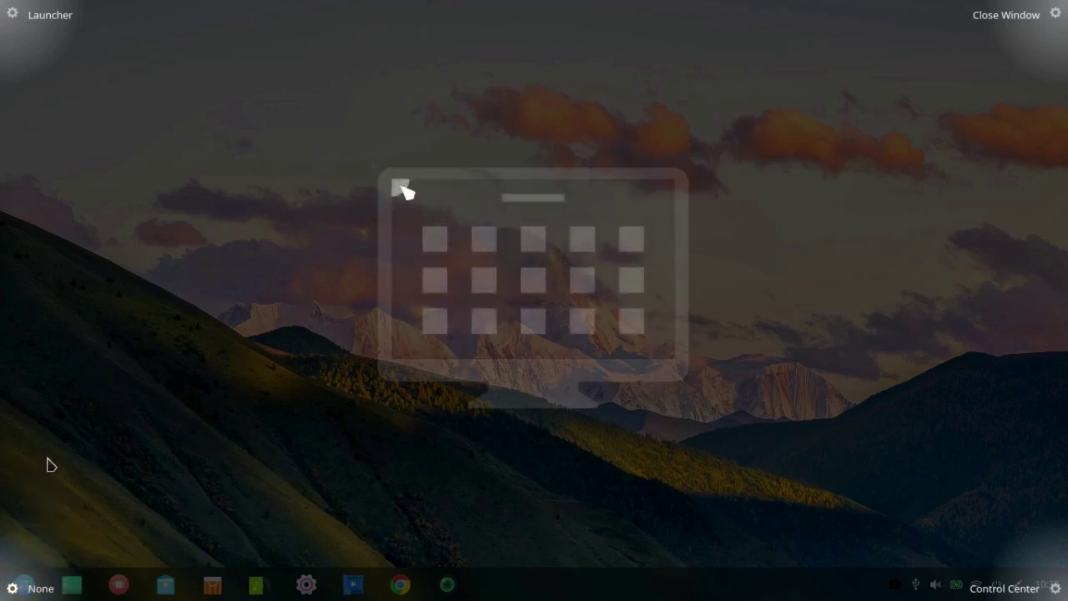
{"action": "mouse_move", "coordinate": [12, 50]}
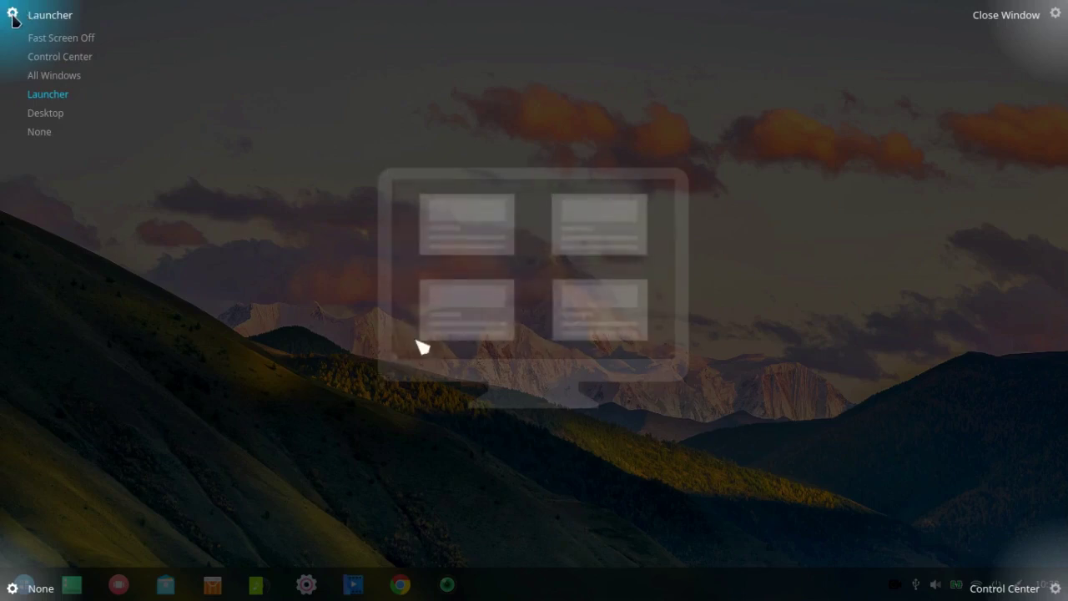
{"action": "left_click", "coordinate": [70, 81]}
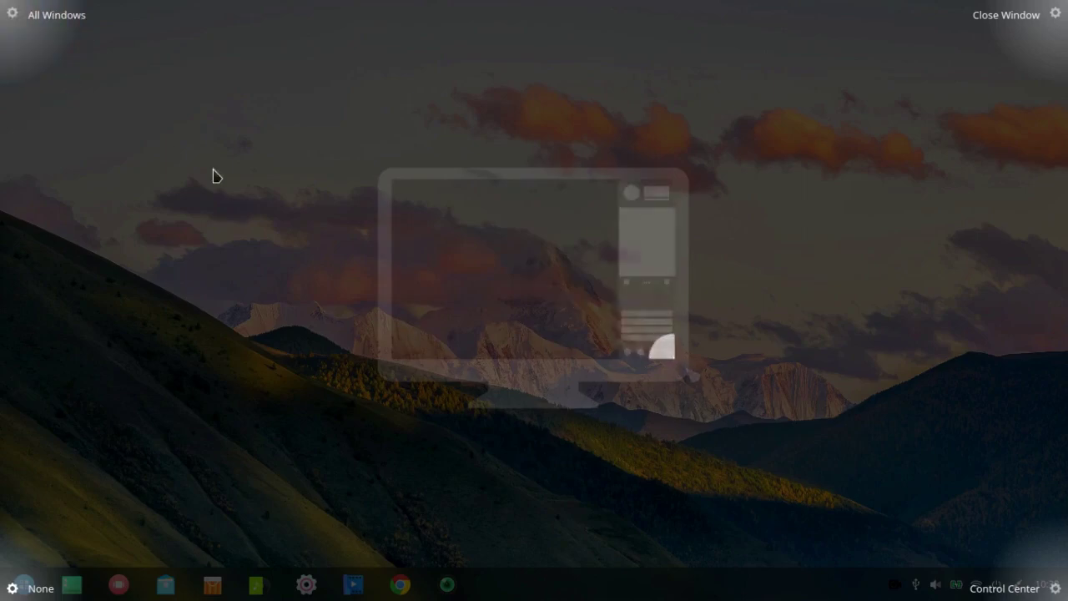
- Exit the hot corner settings and restore the SimpleScreenRecorder window from the dock
{"action": "left_click", "coordinate": [225, 246]}
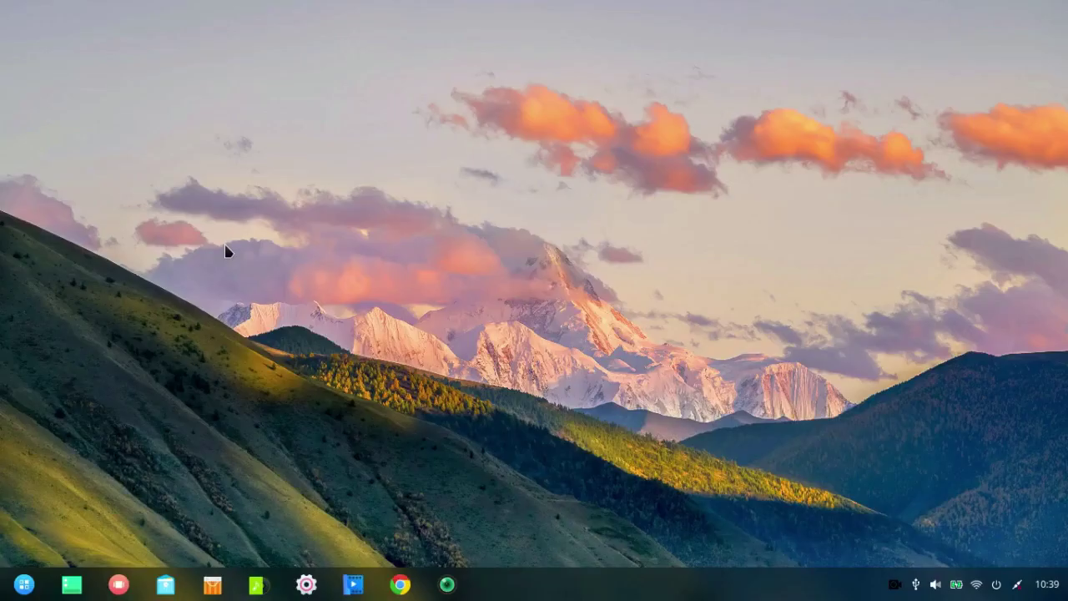
{"action": "right_click", "coordinate": [895, 585]}
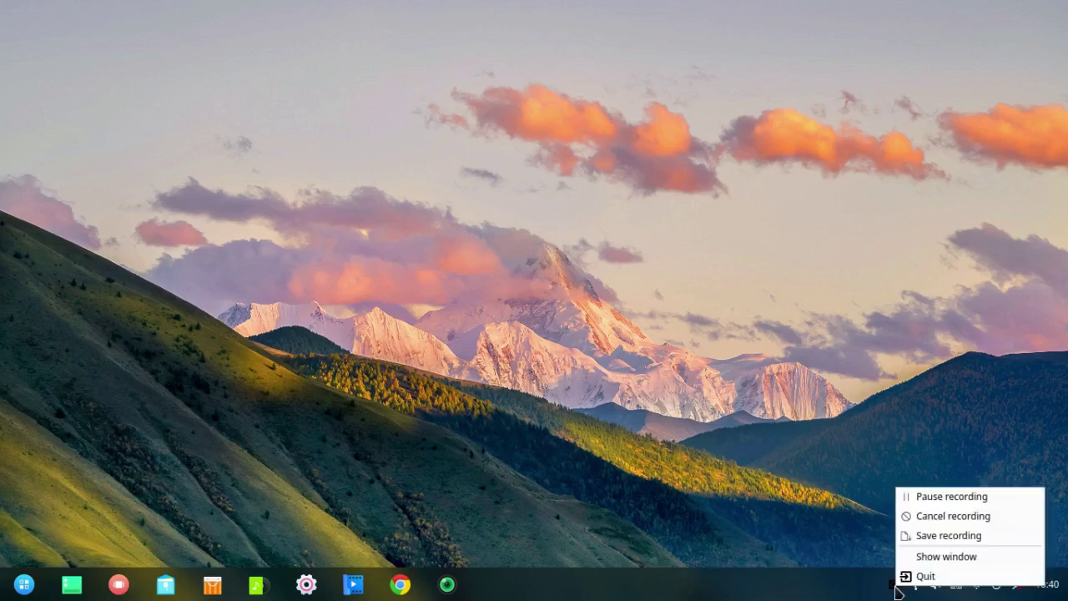
{"action": "left_click", "coordinate": [926, 557]}
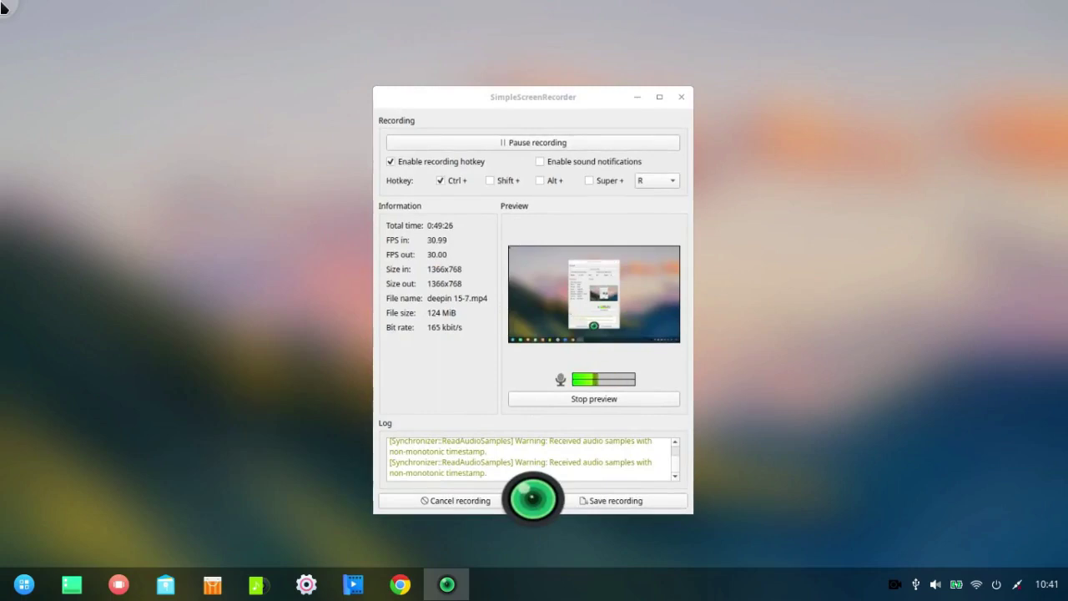
- After a brief Super+W window overview, stop the recorder's live preview and minimize it
{"action": "key", "text": "super+w"}
{"action": "left_click", "coordinate": [412, 388]}
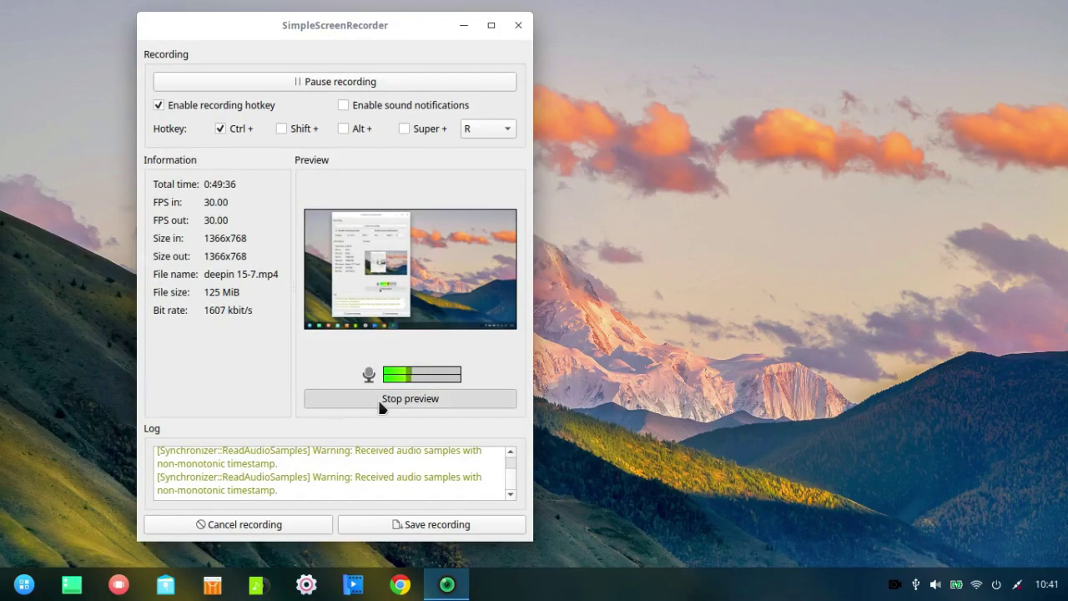
{"action": "left_click", "coordinate": [380, 402]}
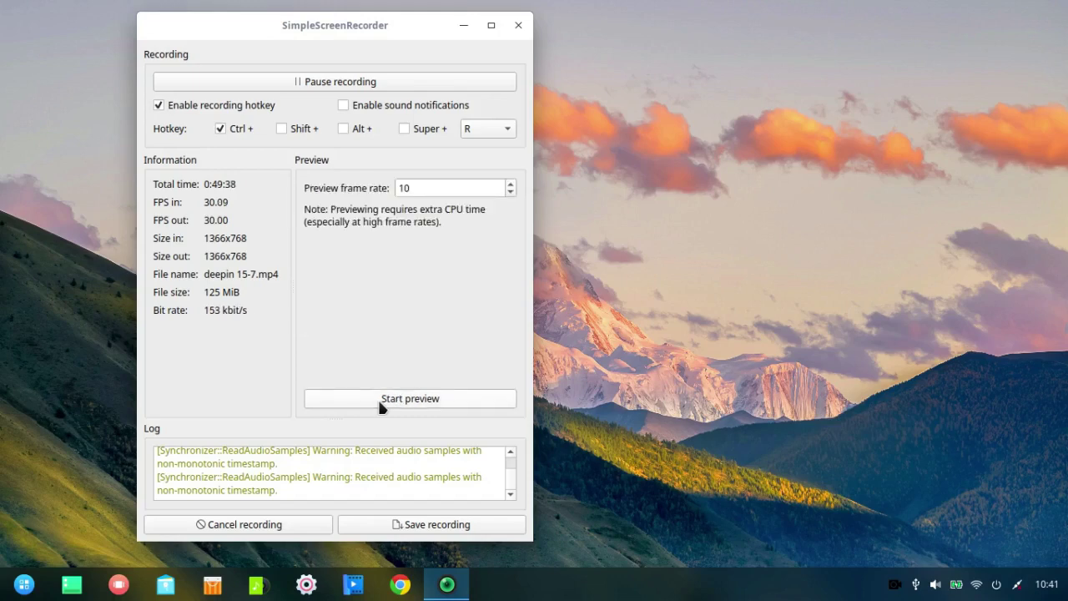
{"action": "left_click", "coordinate": [463, 26]}
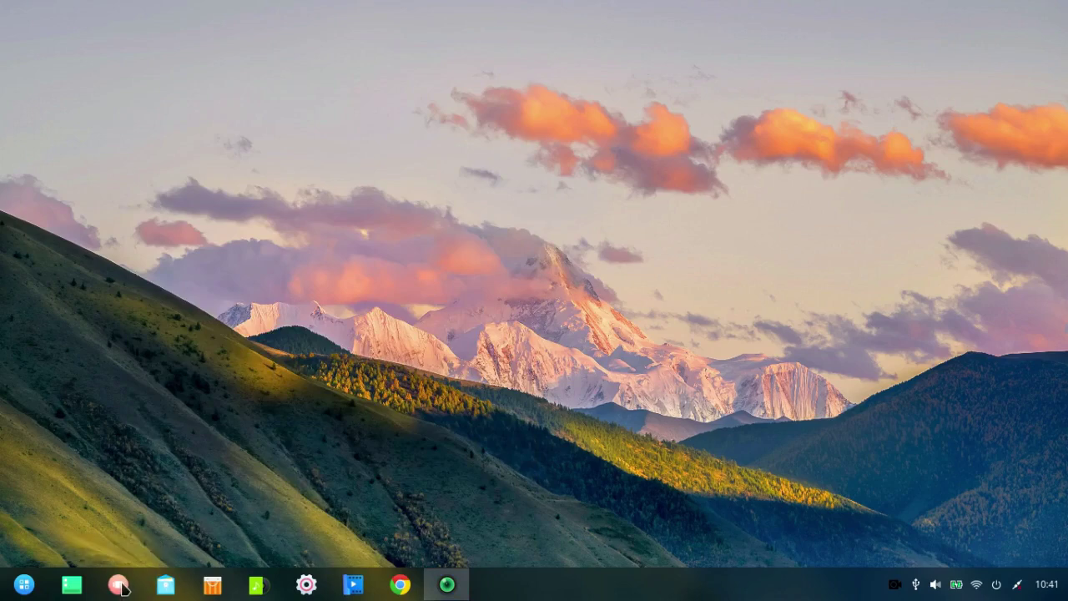
{"action": "left_click", "coordinate": [121, 587]}
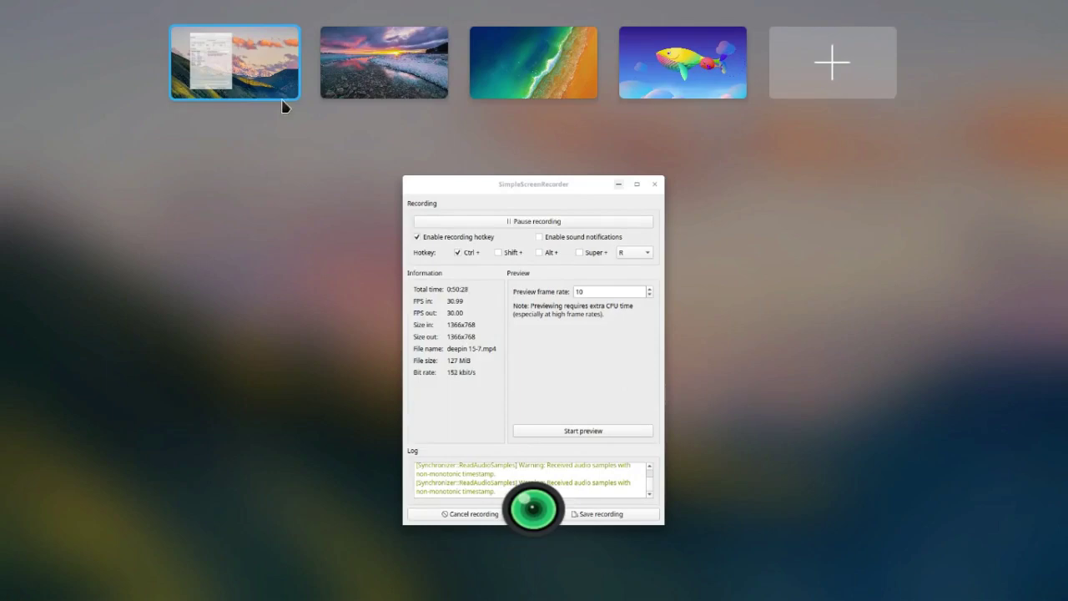
{"action": "mouse_move", "coordinate": [274, 64]}
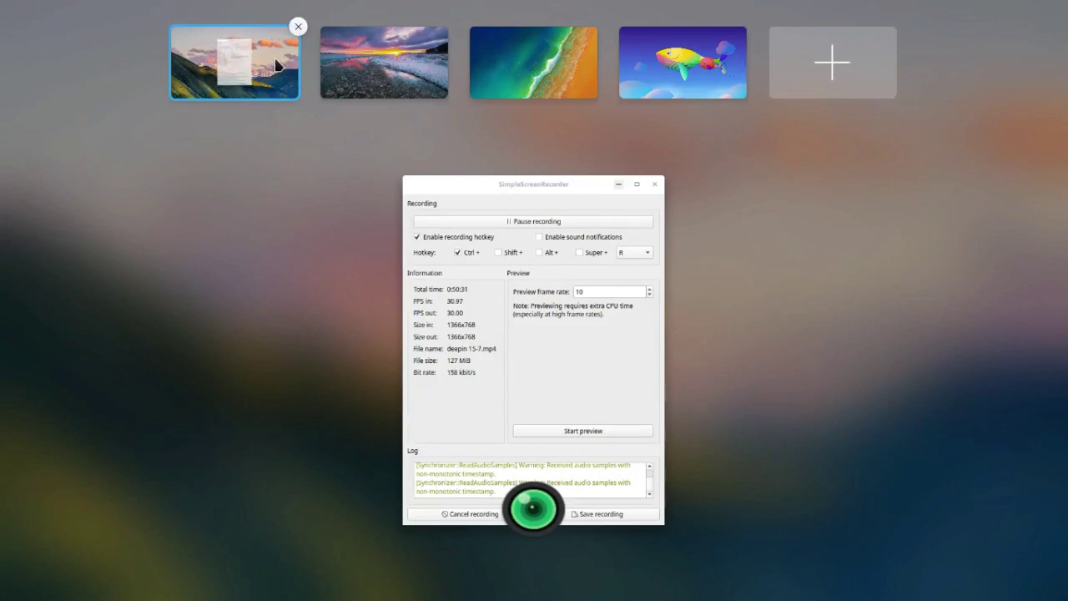
{"action": "key", "text": "Right"}
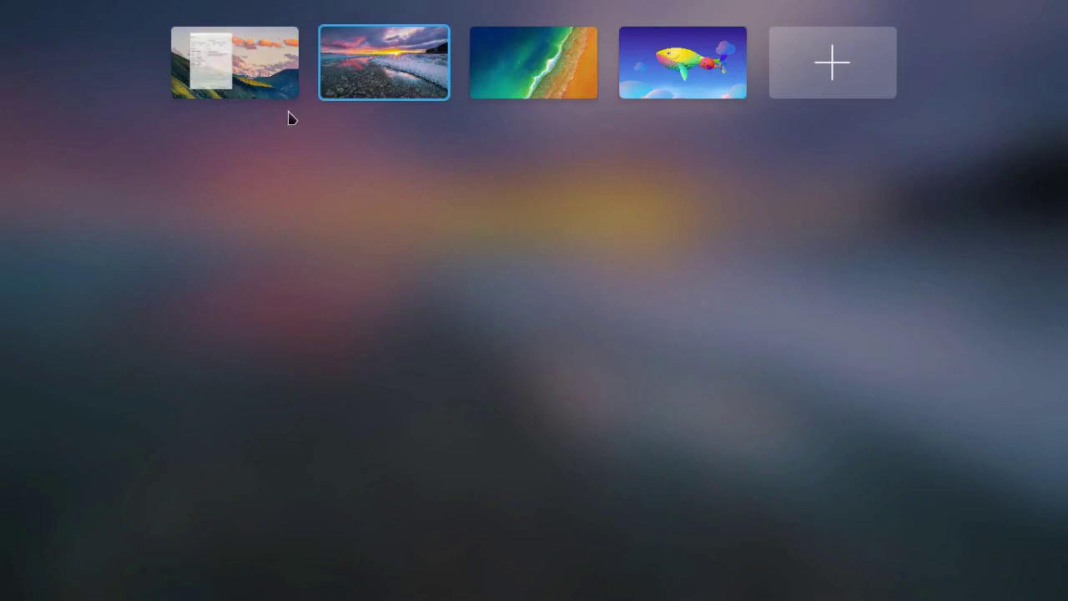
{"action": "mouse_move", "coordinate": [404, 72]}
{"action": "key", "text": "Left"}
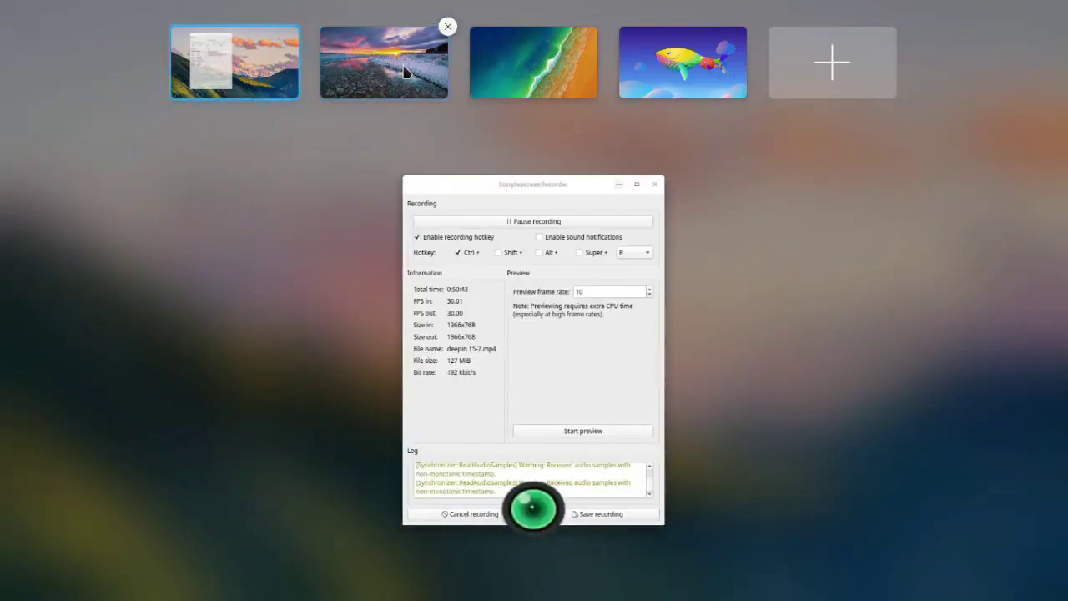
{"action": "key", "text": "Right"}
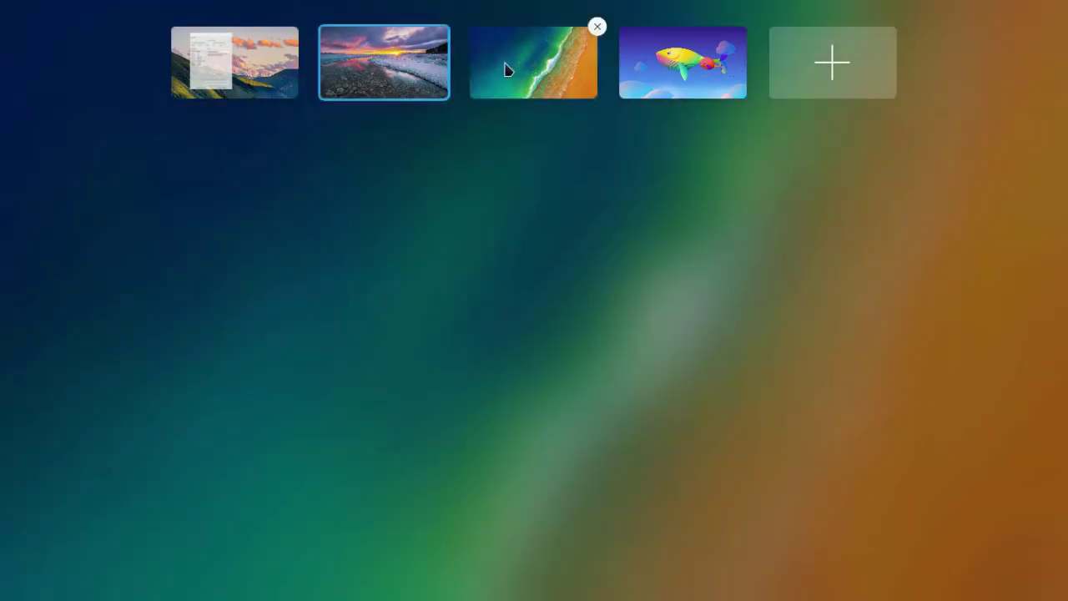
{"action": "left_click", "coordinate": [646, 81]}
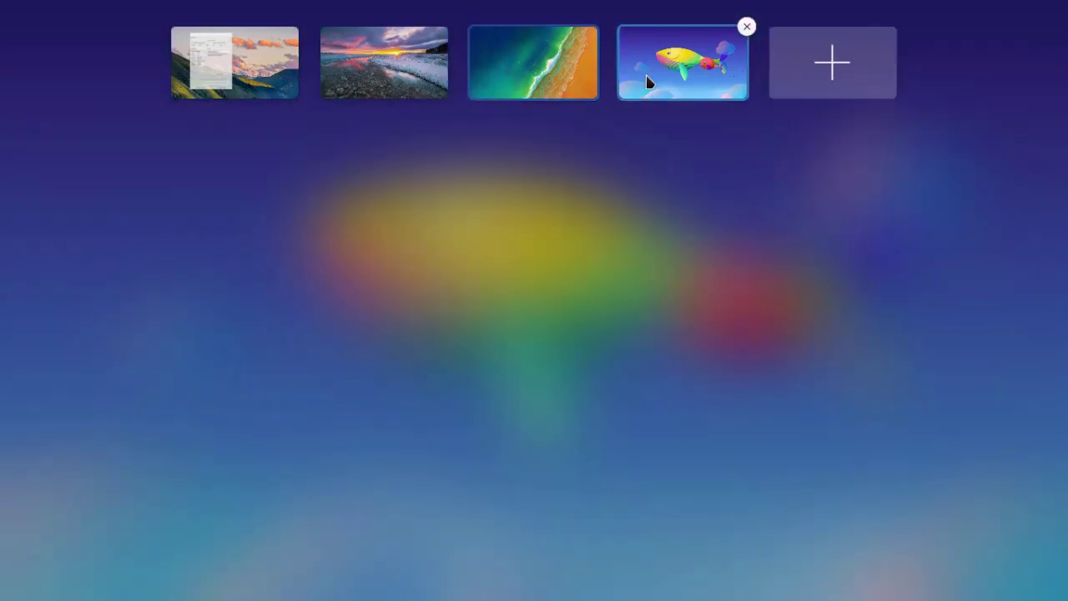
{"action": "left_click", "coordinate": [269, 55]}
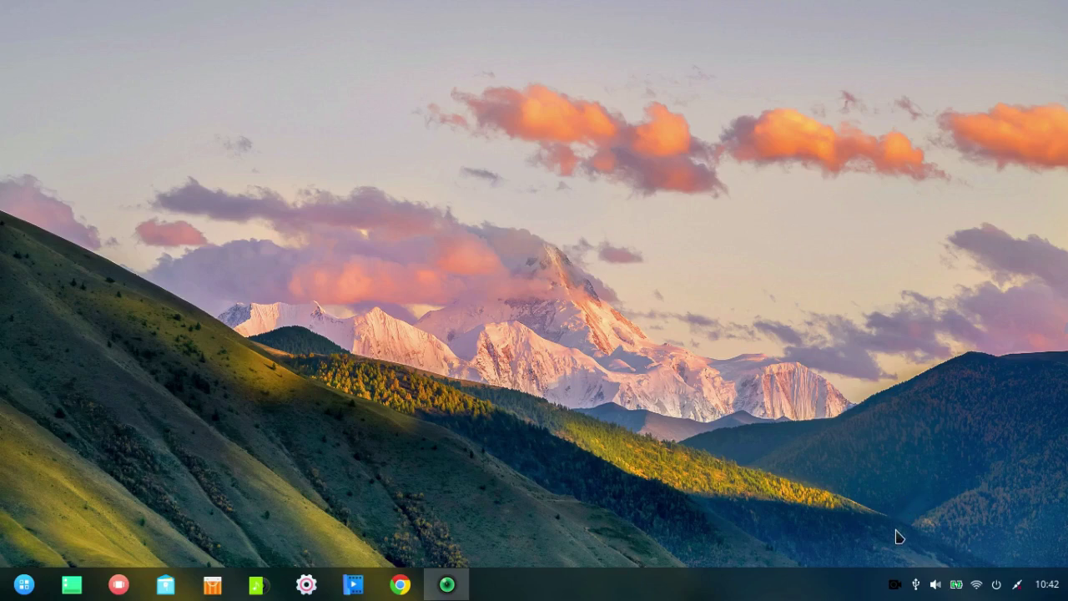
{"action": "right_click", "coordinate": [894, 588]}
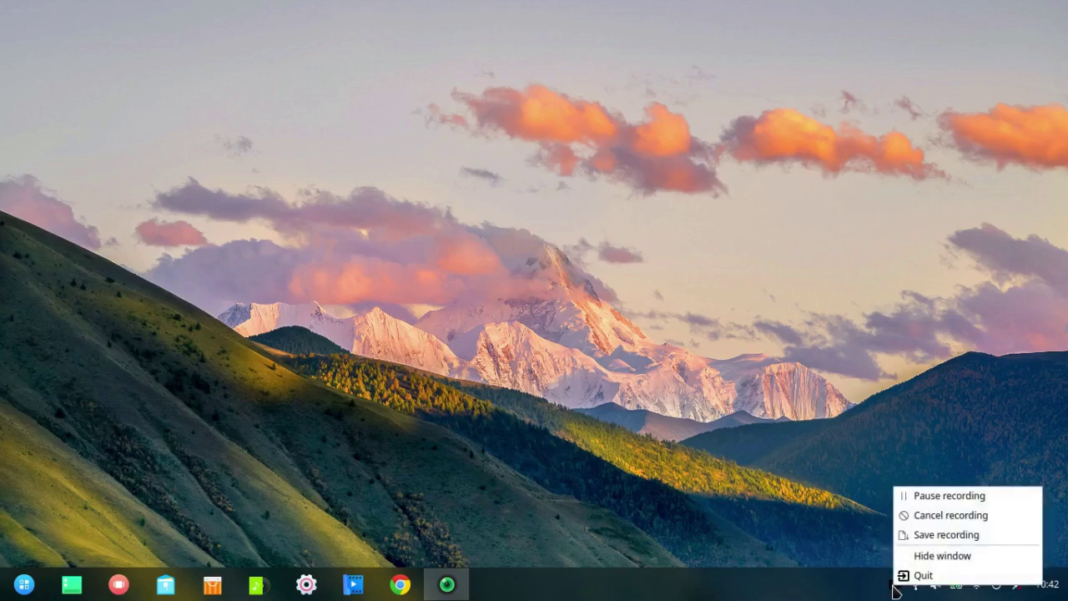
{"action": "left_click", "coordinate": [818, 524]}
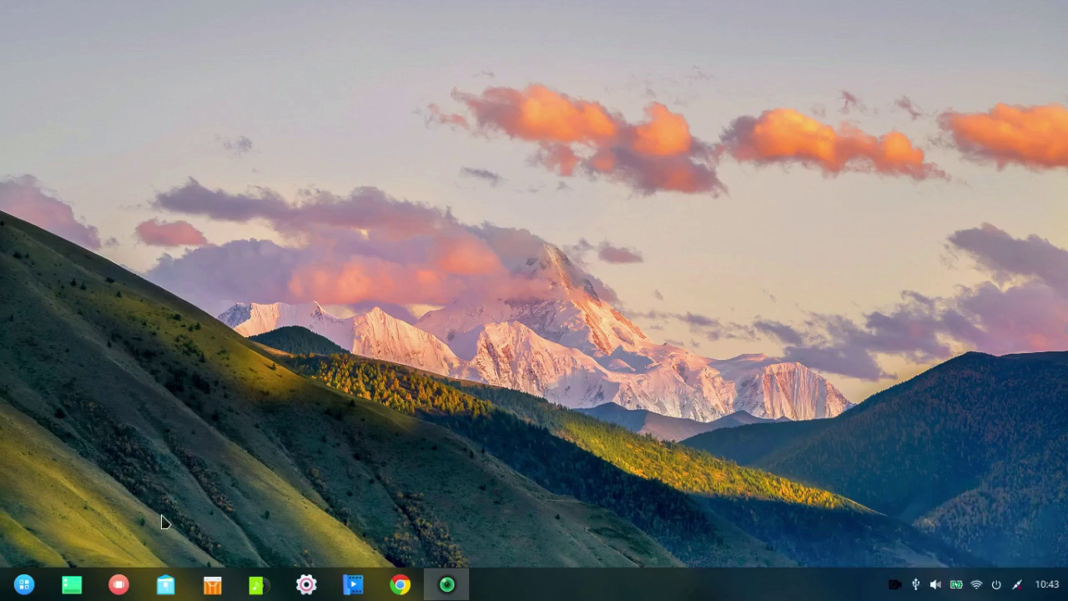
- Launch Deepin Store and browse the Top 100 rankings, then the Internet, Chat and Music categories
{"action": "left_click", "coordinate": [214, 587]}
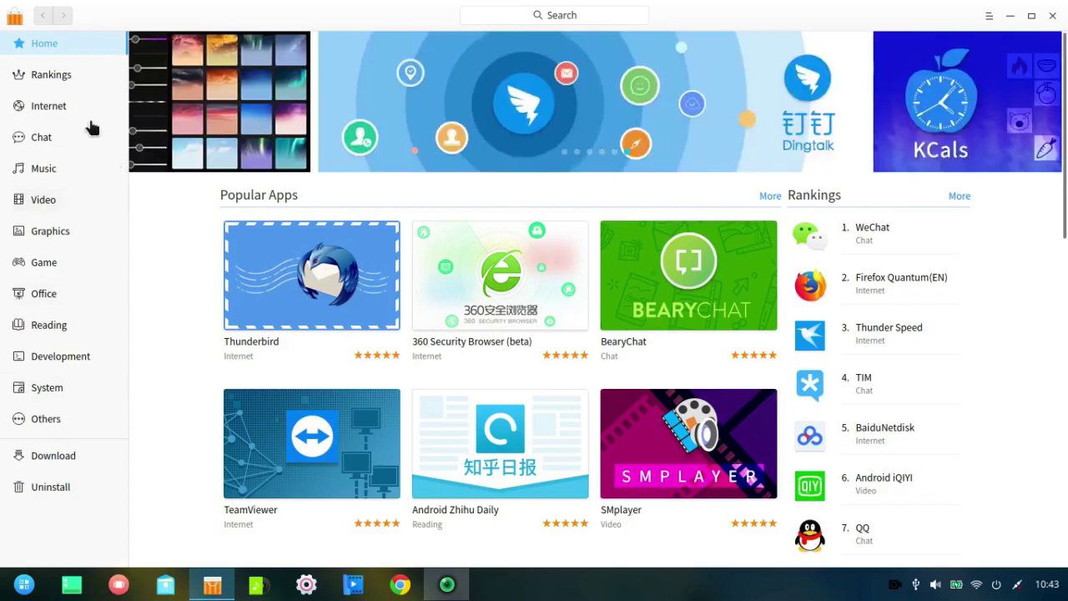
{"action": "left_click", "coordinate": [50, 74]}
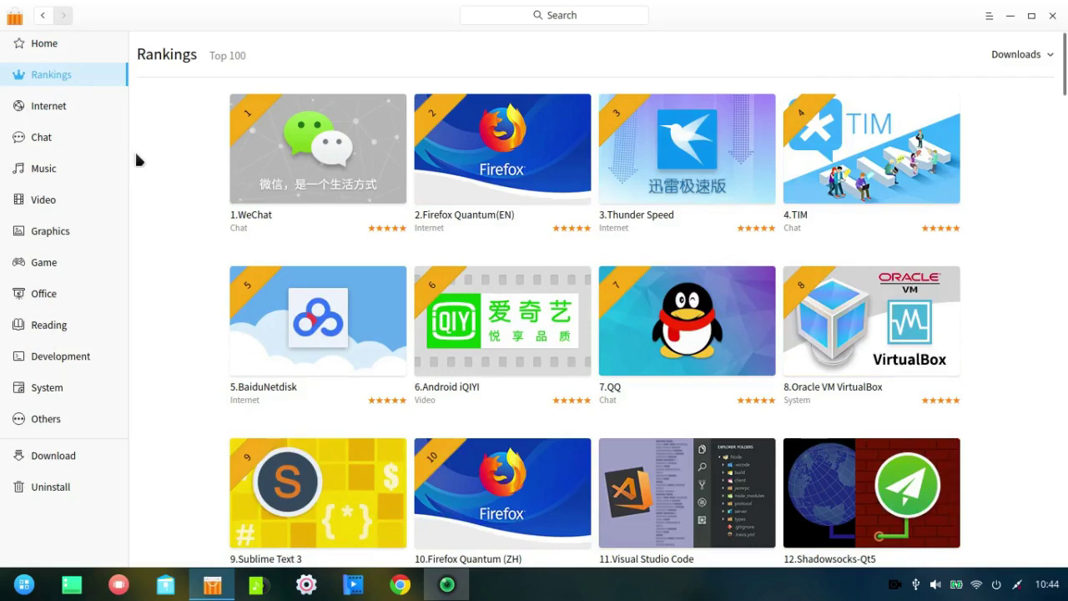
{"action": "scroll", "coordinate": [187, 172], "scroll_direction": "down", "scroll_amount": 1}
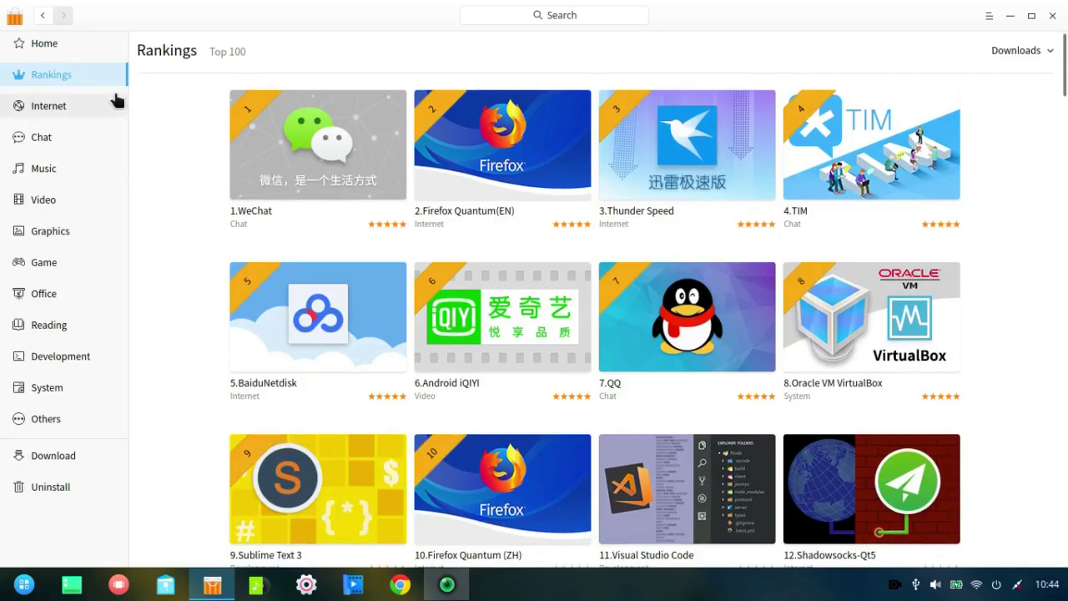
{"action": "left_click", "coordinate": [57, 106]}
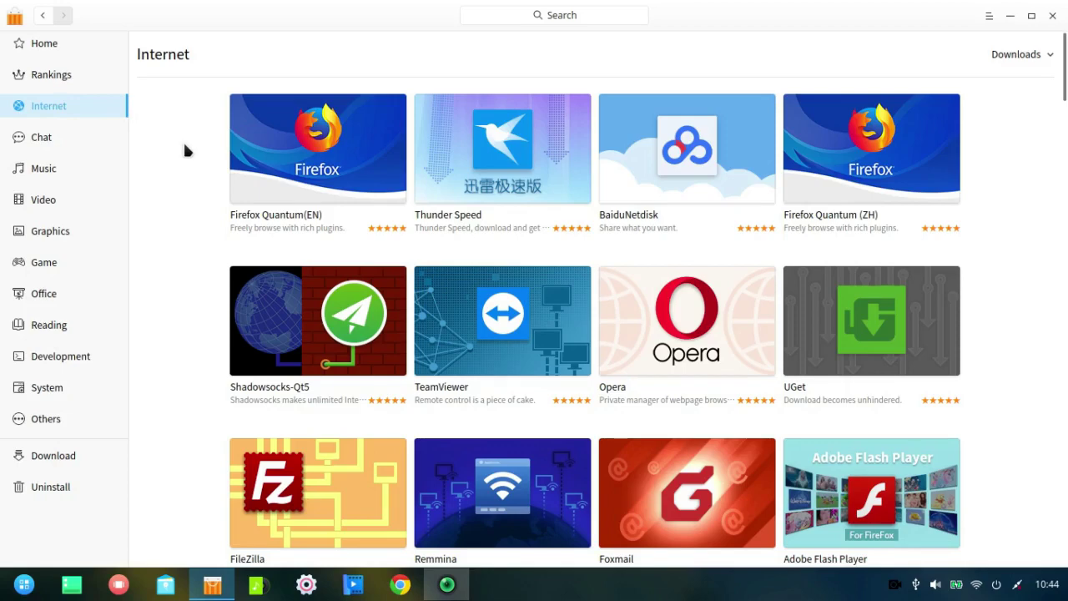
{"action": "left_click", "coordinate": [38, 136]}
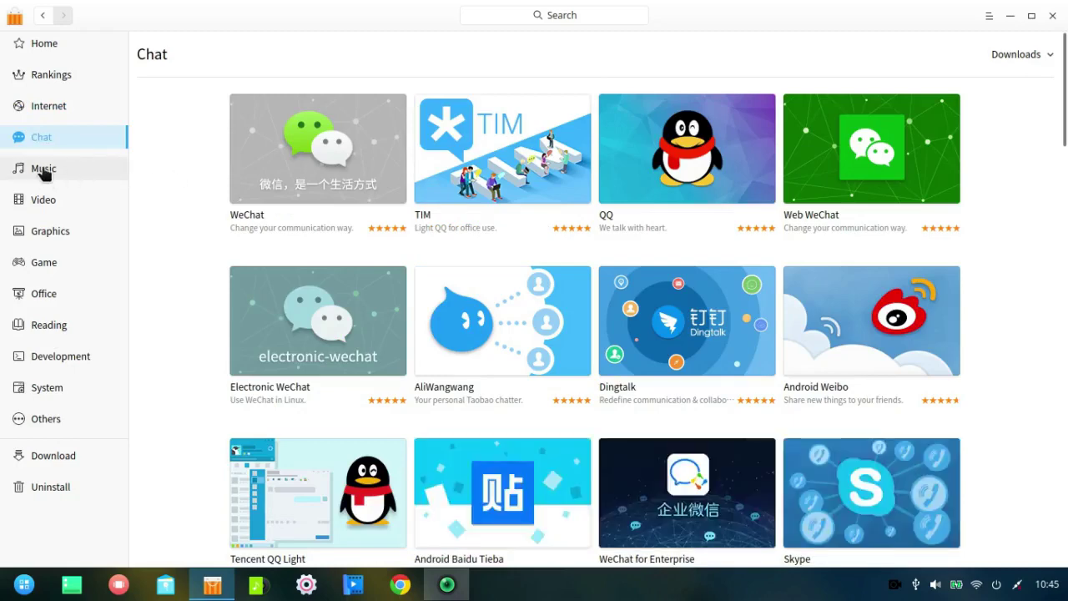
{"action": "left_click", "coordinate": [43, 171]}
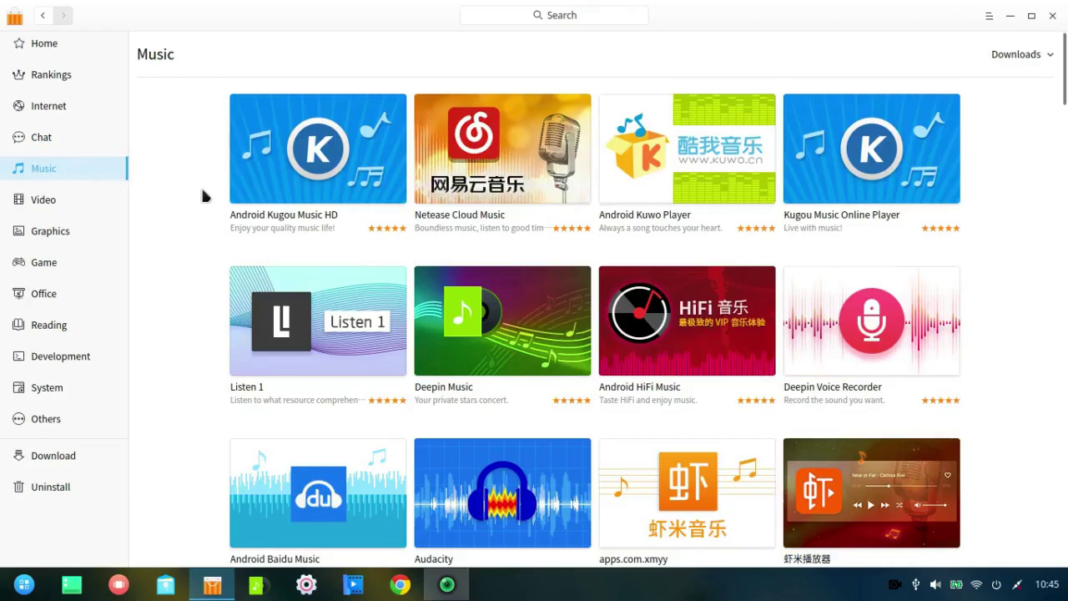
- Scroll through the Video category, then show Graphics with GIMP, Blender, Inkscape and Krita
{"action": "left_click_drag", "start_coordinate": [1058, 84], "coordinate": [1055, 149]}
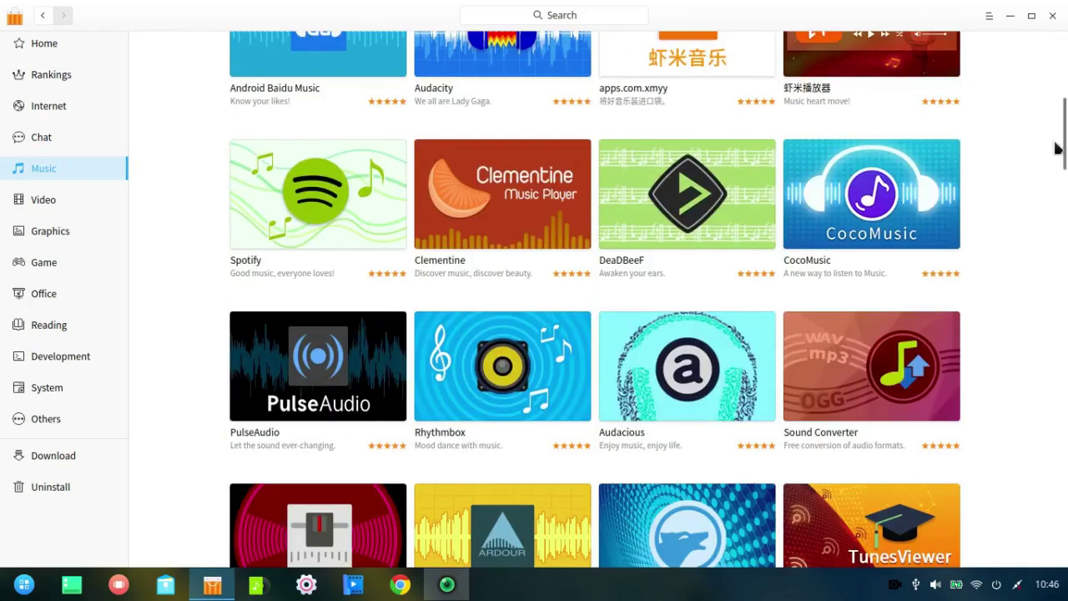
{"action": "left_click", "coordinate": [47, 198]}
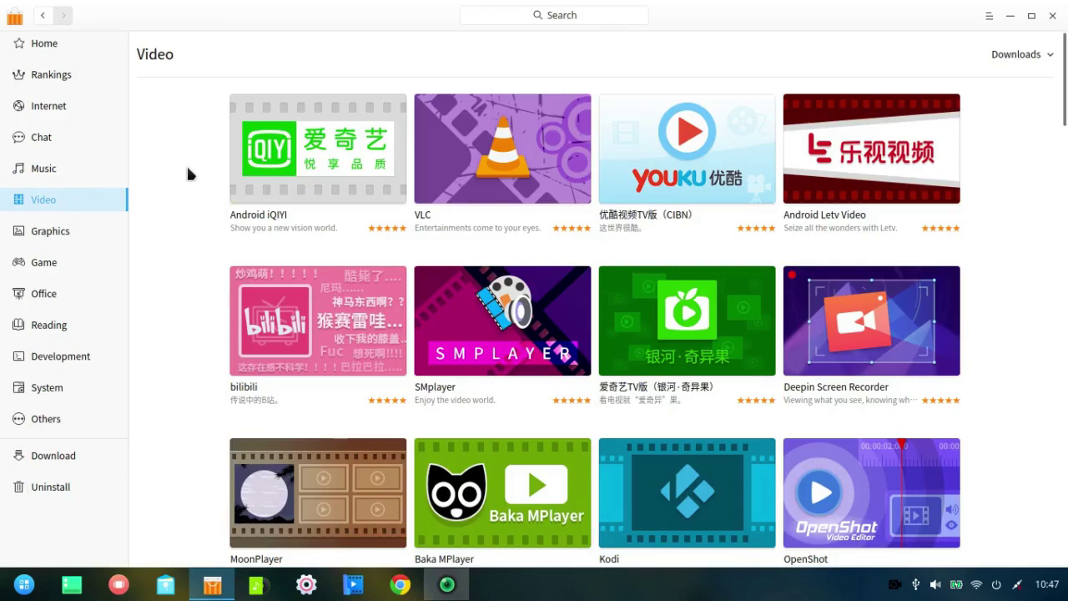
{"action": "scroll", "coordinate": [1046, 142], "scroll_direction": "down", "scroll_amount": 3}
{"action": "scroll", "coordinate": [1046, 142], "scroll_direction": "down", "scroll_amount": 5}
{"action": "scroll", "coordinate": [1030, 186], "scroll_direction": "down", "scroll_amount": 3}
{"action": "scroll", "coordinate": [1023, 192], "scroll_direction": "down", "scroll_amount": 1}
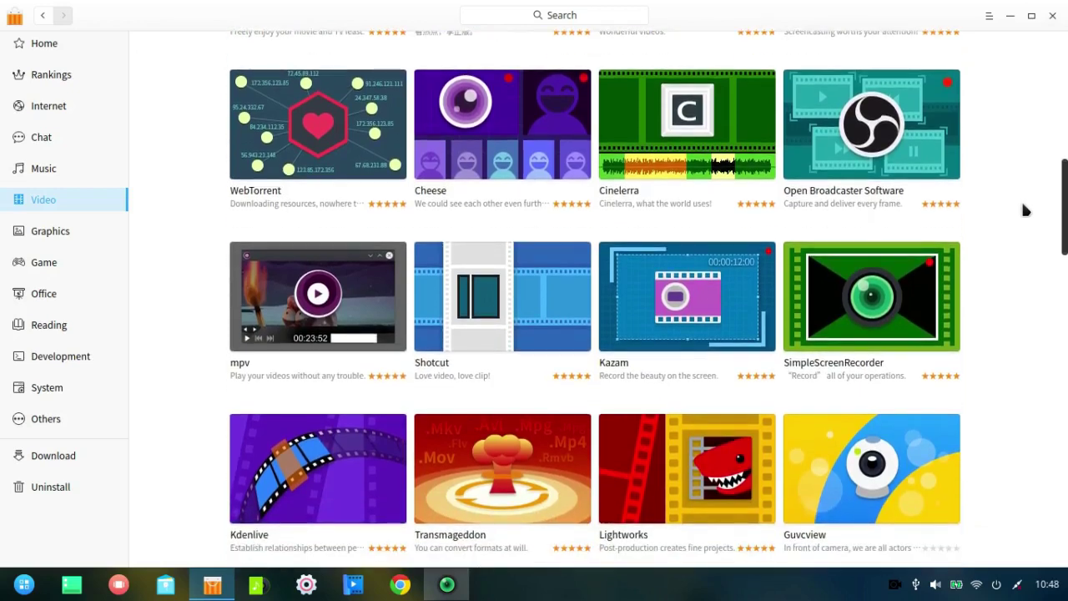
{"action": "scroll", "coordinate": [1025, 209], "scroll_direction": "down", "scroll_amount": 1}
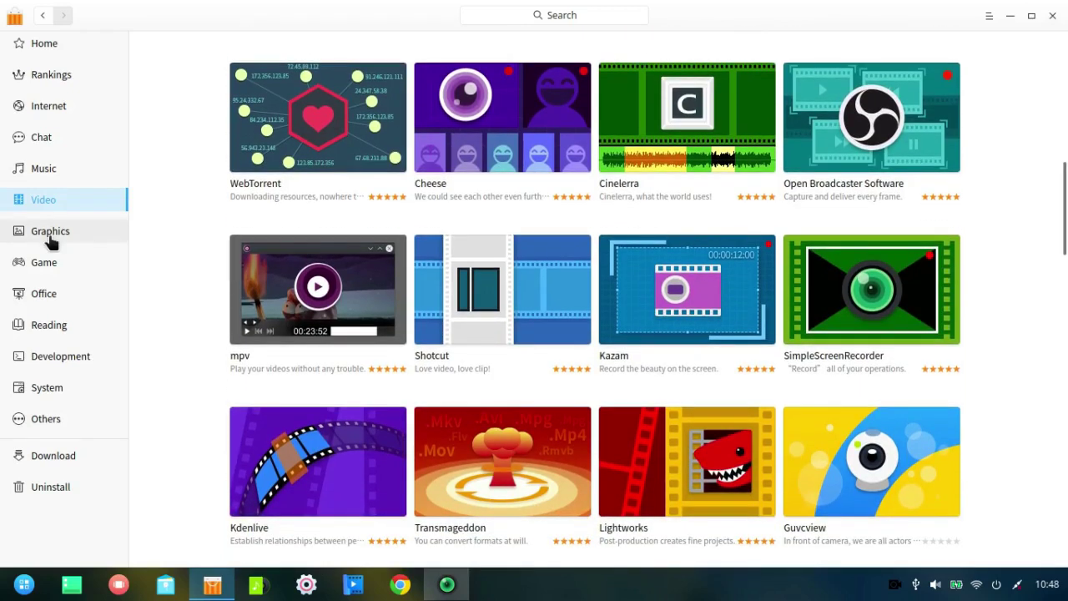
{"action": "left_click", "coordinate": [50, 233]}
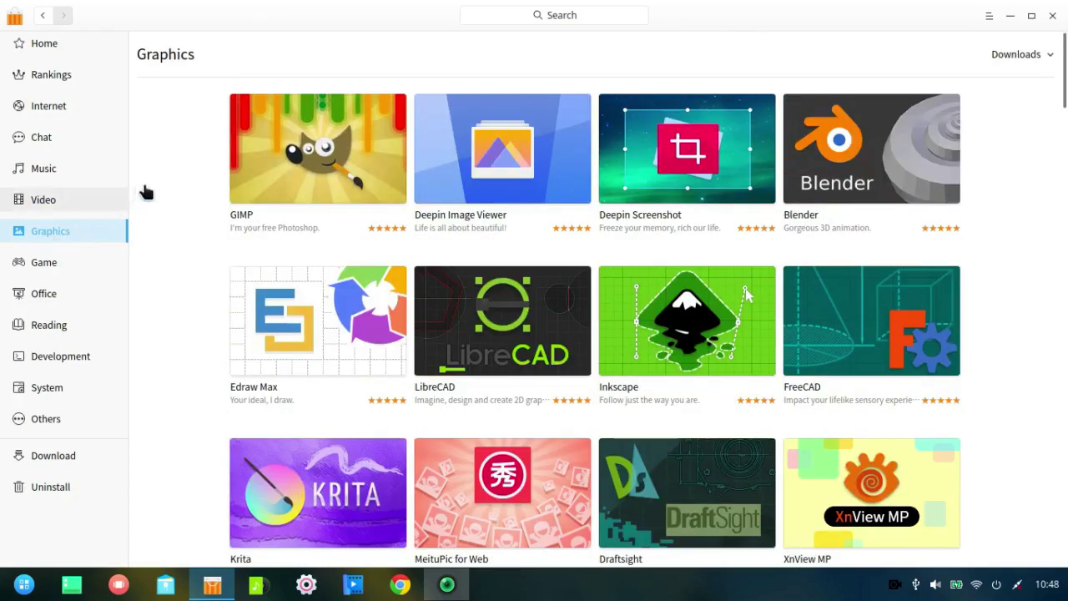
{"action": "mouse_move", "coordinate": [242, 163]}
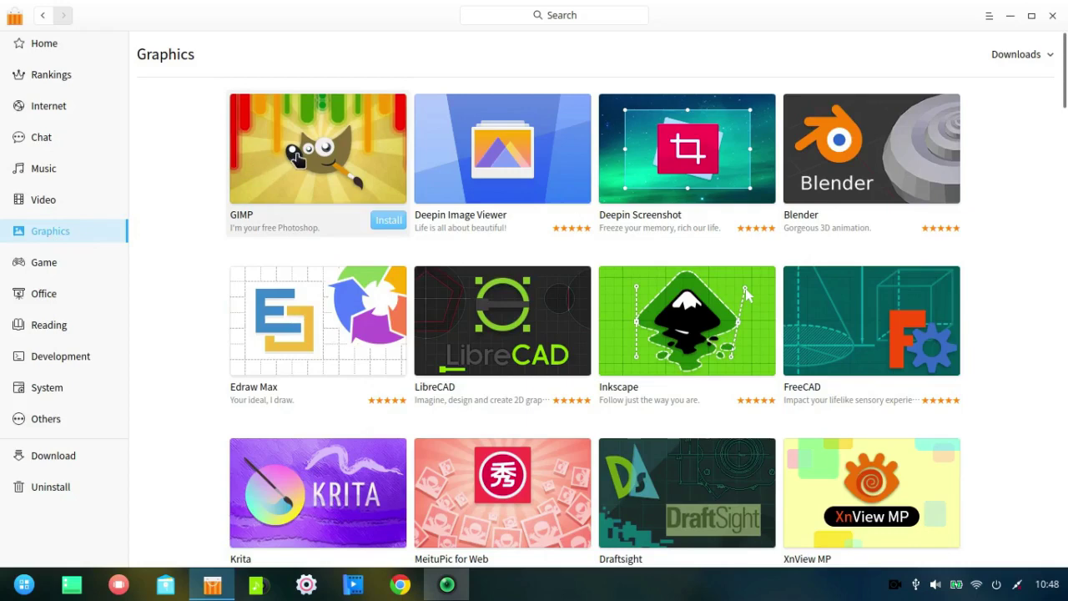
- View GIMP's details page (version 2.10.2-1), then switch to the Game category
{"action": "left_click", "coordinate": [298, 159]}
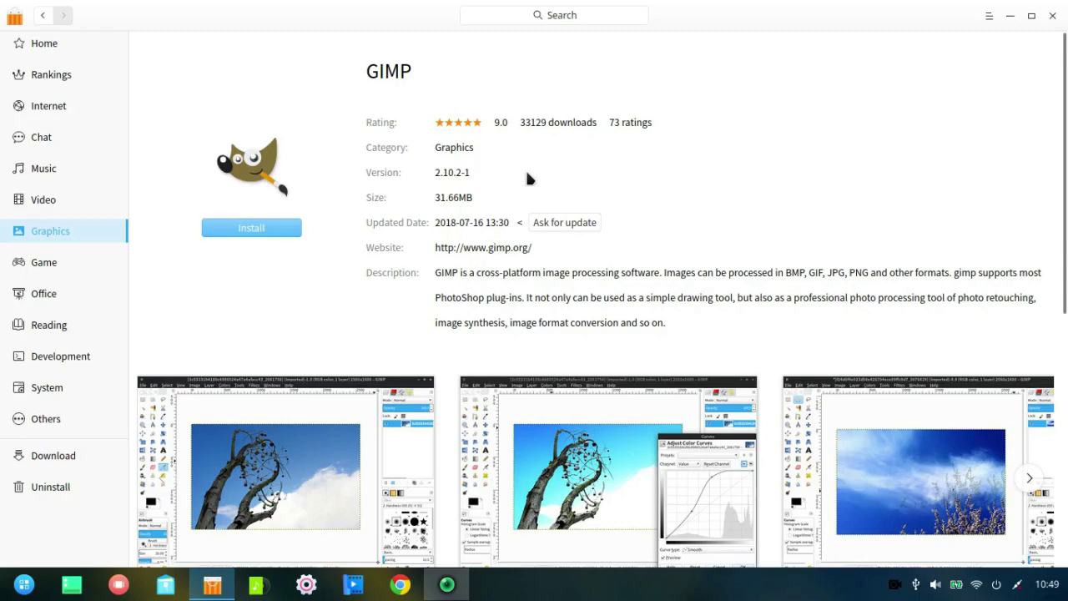
{"action": "left_click", "coordinate": [34, 266]}
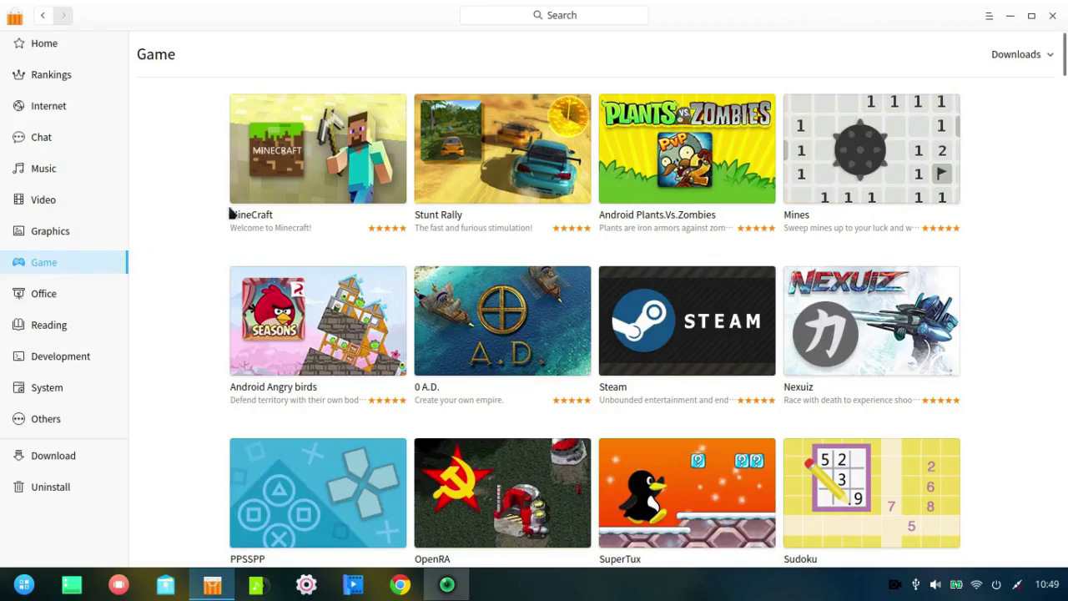
- Open the Office category, view LibreOffice's details, then return and scroll the Office list
{"action": "mouse_move", "coordinate": [327, 207]}
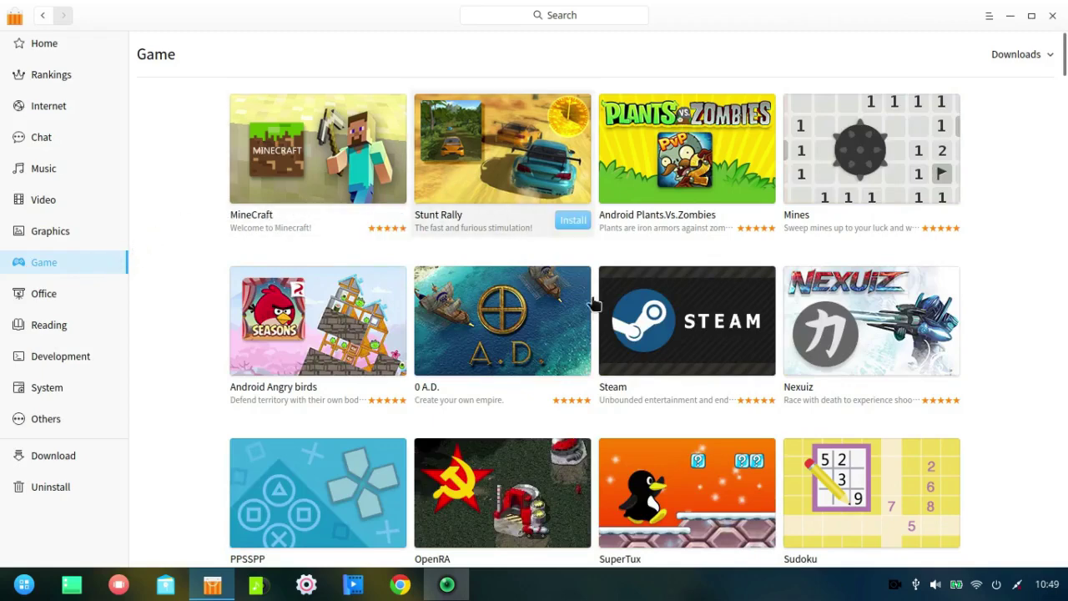
{"action": "left_click", "coordinate": [62, 290]}
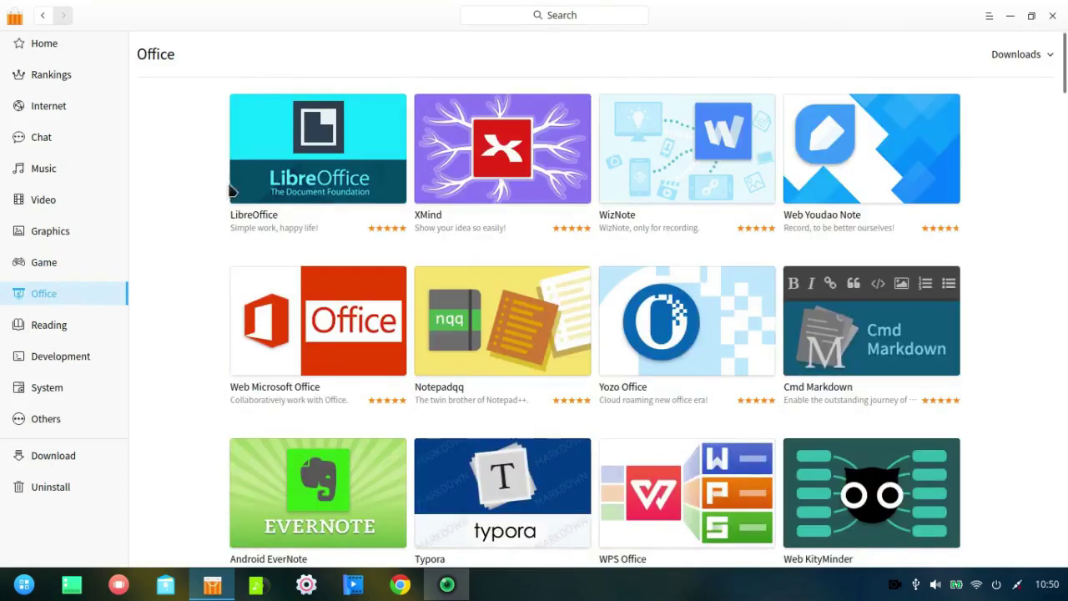
{"action": "left_click", "coordinate": [327, 177]}
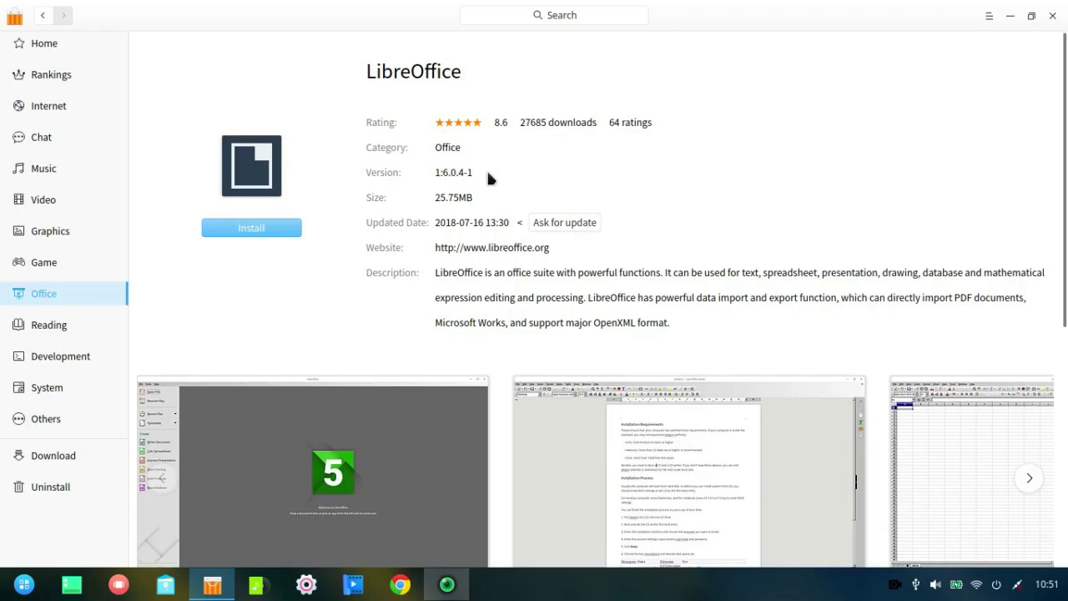
{"action": "left_click", "coordinate": [42, 17]}
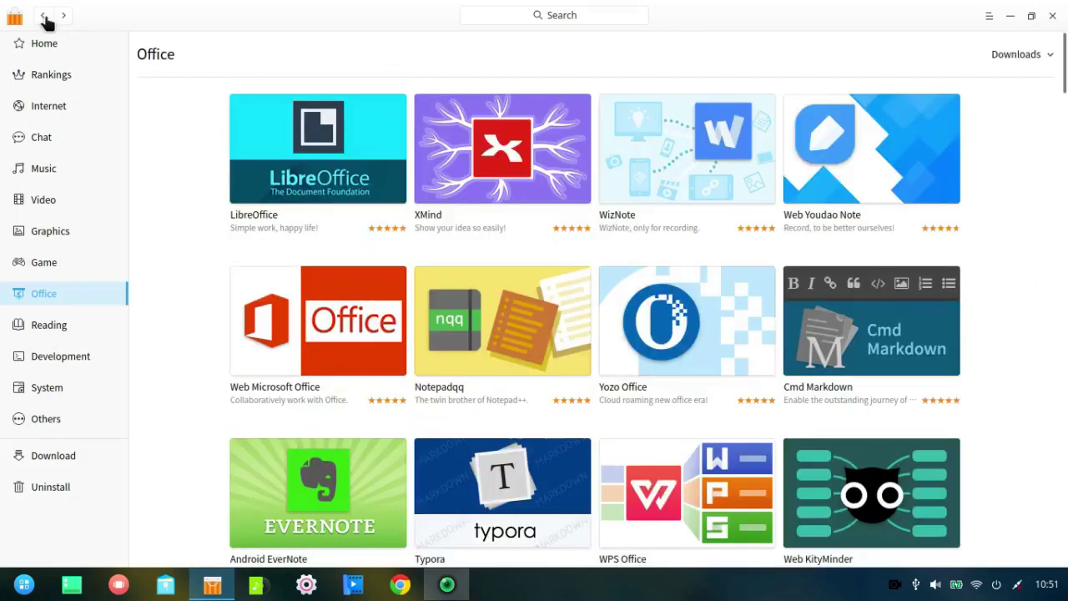
{"action": "scroll", "coordinate": [1004, 205], "scroll_direction": "down", "scroll_amount": 5}
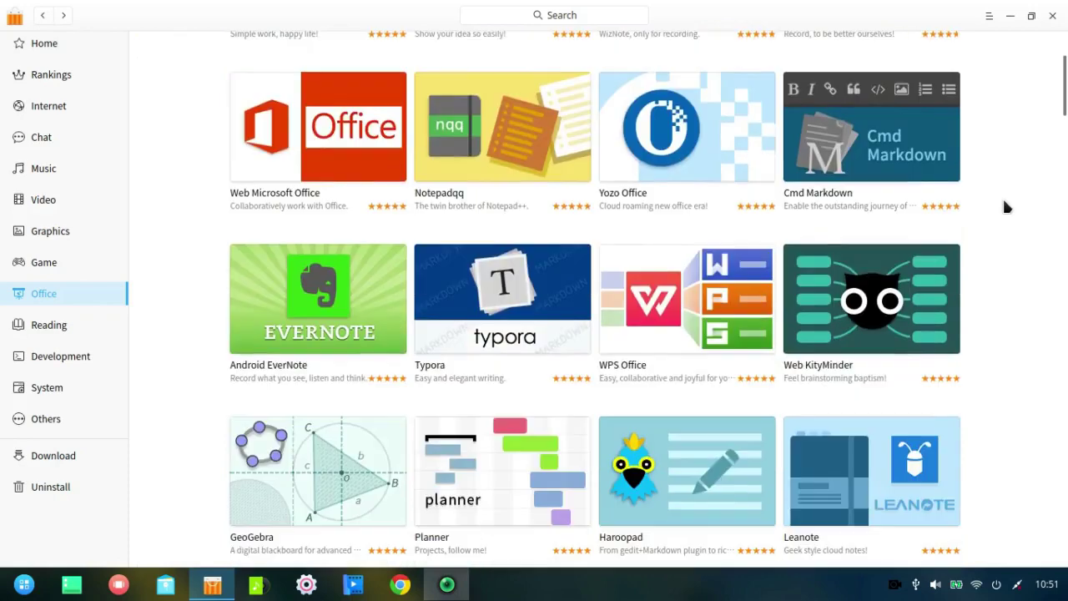
{"action": "scroll", "coordinate": [1004, 207], "scroll_direction": "down", "scroll_amount": 1}
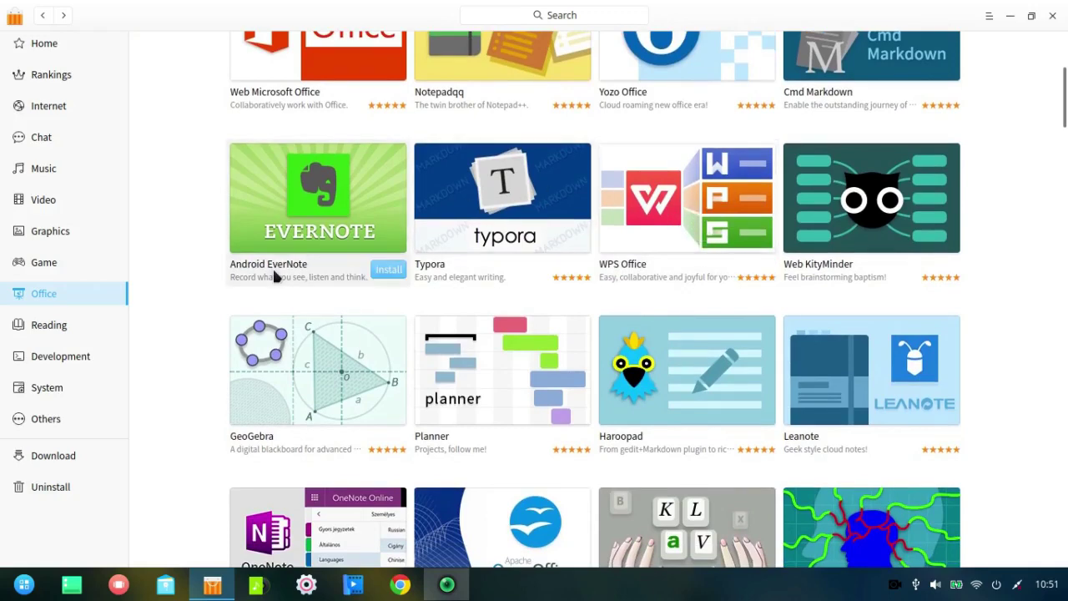
- Switch to the Reading category and scroll through qpdfview, GoldenDict, Evince, Okular and others
{"action": "left_click", "coordinate": [50, 322]}
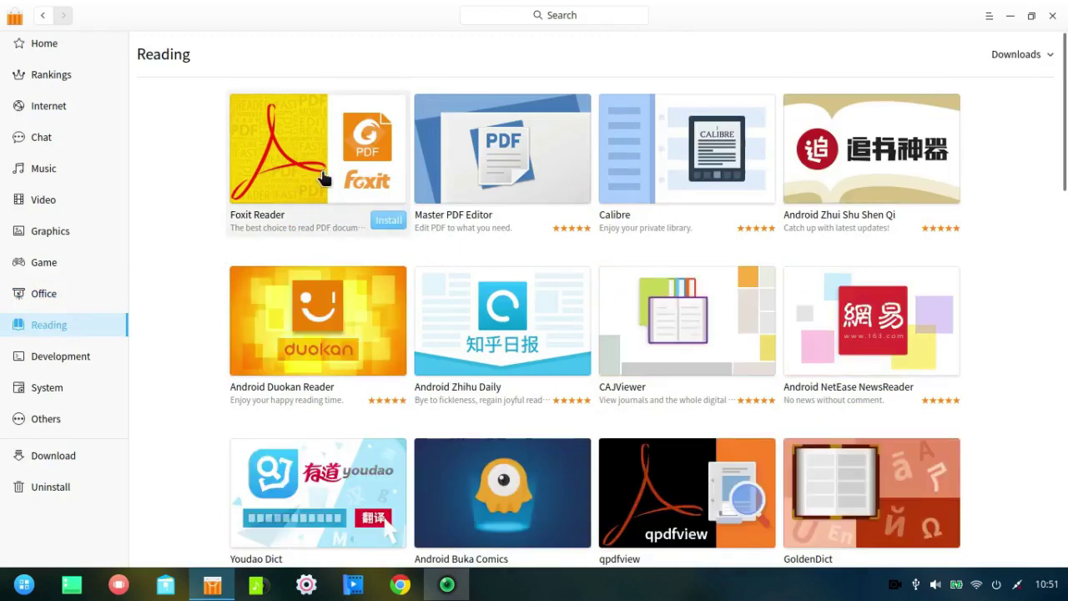
{"action": "scroll", "coordinate": [361, 232], "scroll_direction": "down", "scroll_amount": 1}
{"action": "scroll", "coordinate": [360, 233], "scroll_direction": "down", "scroll_amount": 3}
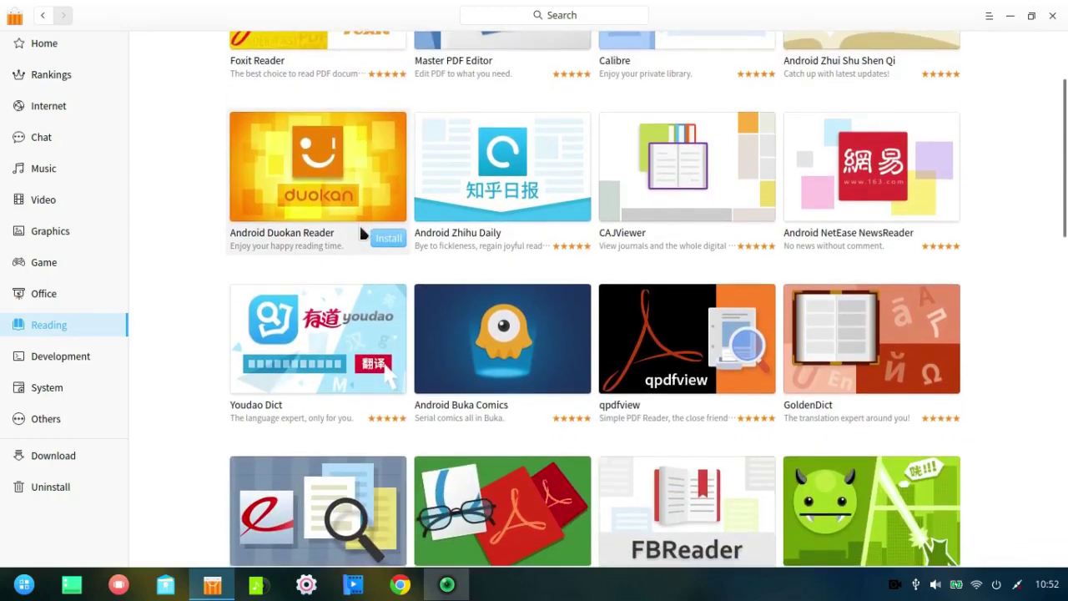
{"action": "scroll", "coordinate": [151, 327], "scroll_direction": "down", "scroll_amount": 1}
{"action": "scroll", "coordinate": [151, 327], "scroll_direction": "down", "scroll_amount": 2}
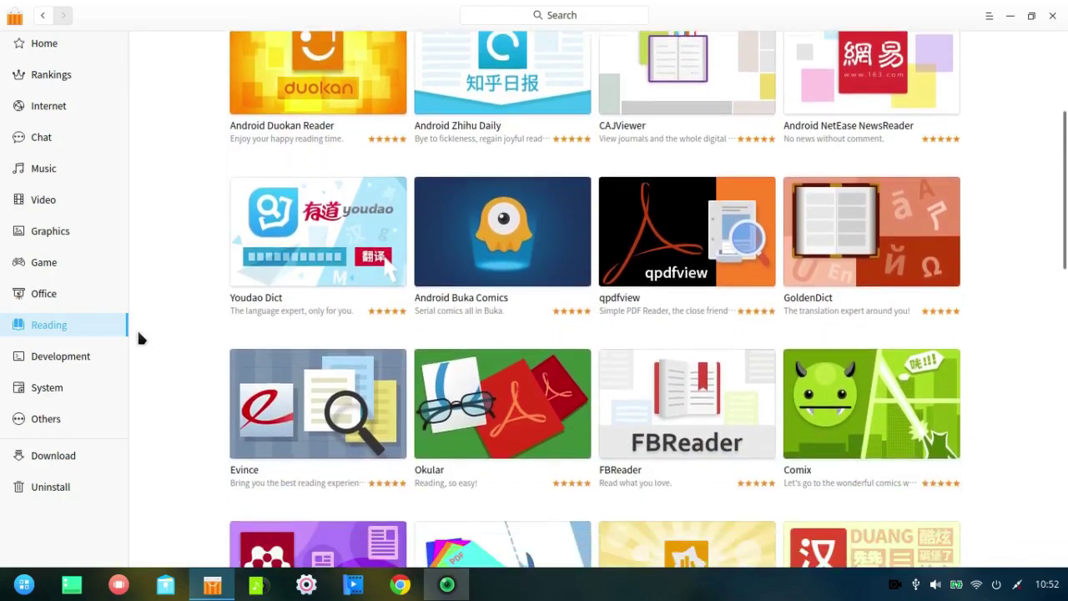
{"action": "scroll", "coordinate": [81, 349], "scroll_direction": "down", "scroll_amount": 1}
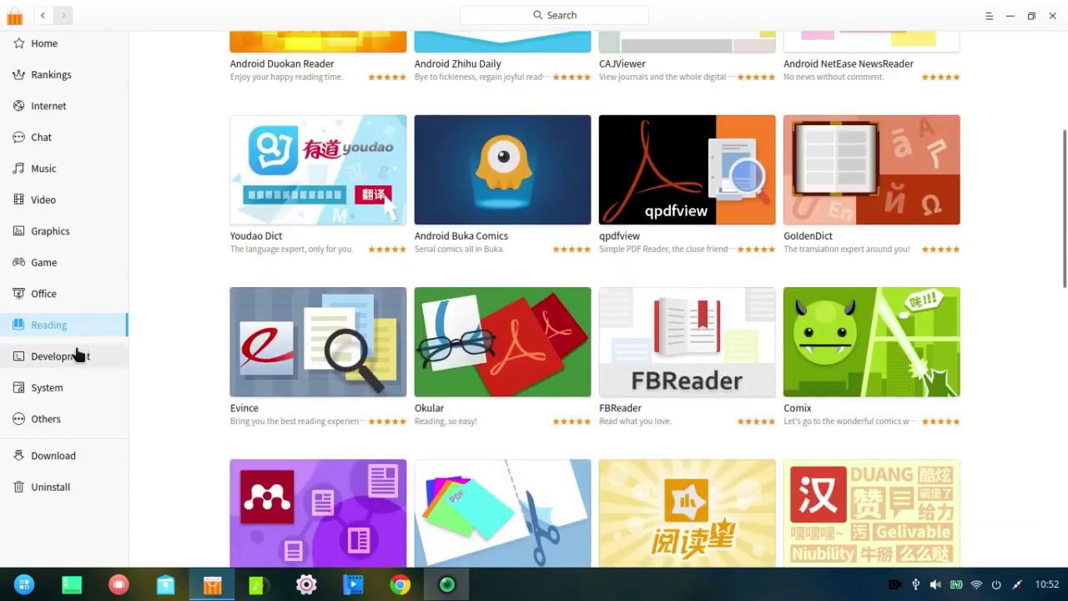
- Glance at the Development category's apps, then switch to System and scroll its list
{"action": "left_click", "coordinate": [78, 357]}
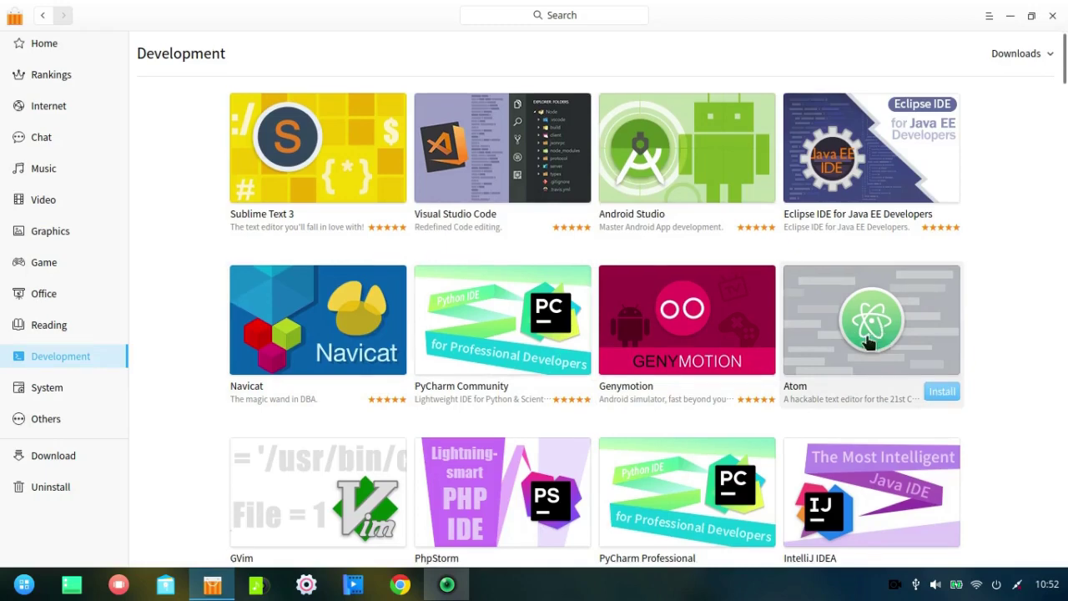
{"action": "scroll", "coordinate": [884, 334], "scroll_direction": "down", "scroll_amount": 1}
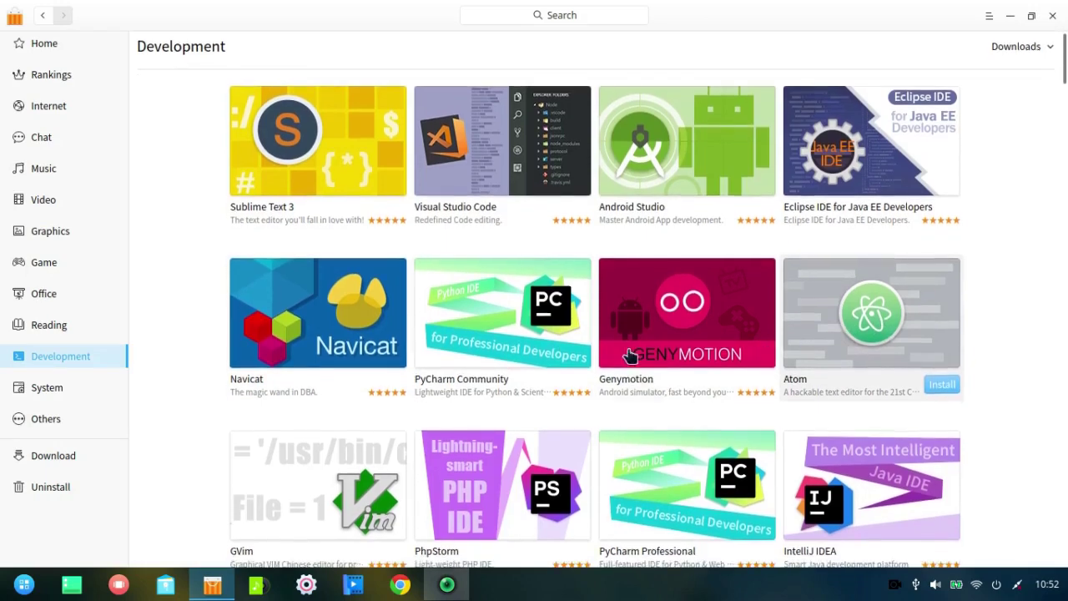
{"action": "left_click", "coordinate": [51, 386]}
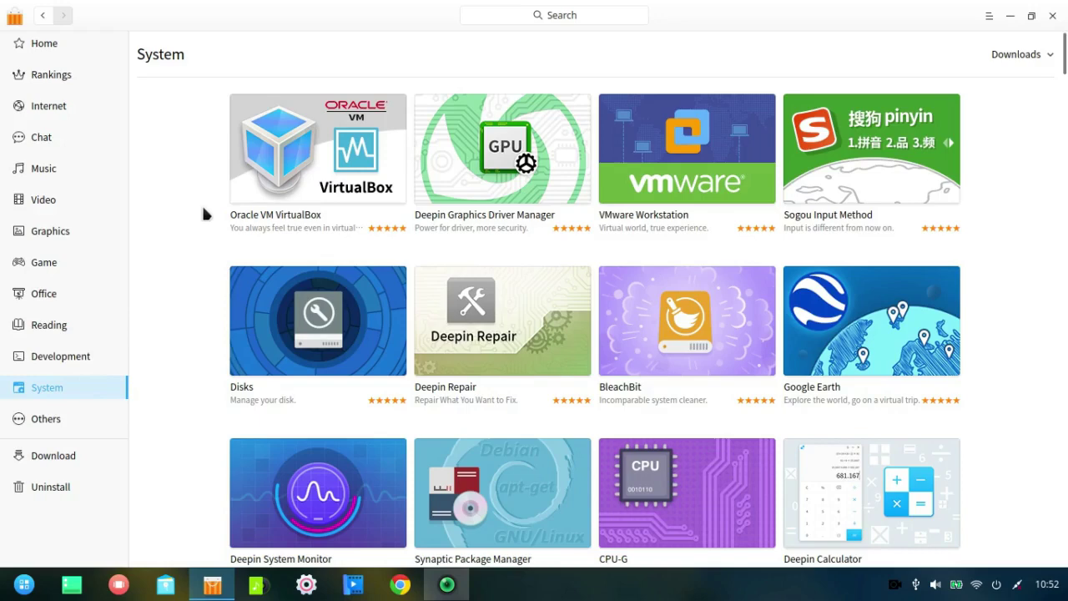
{"action": "scroll", "coordinate": [319, 298], "scroll_direction": "down", "scroll_amount": 1}
- Open the Disks page (version 3.28.1-1, 1.33MB), install it, and go back to System
{"action": "left_click", "coordinate": [320, 298]}
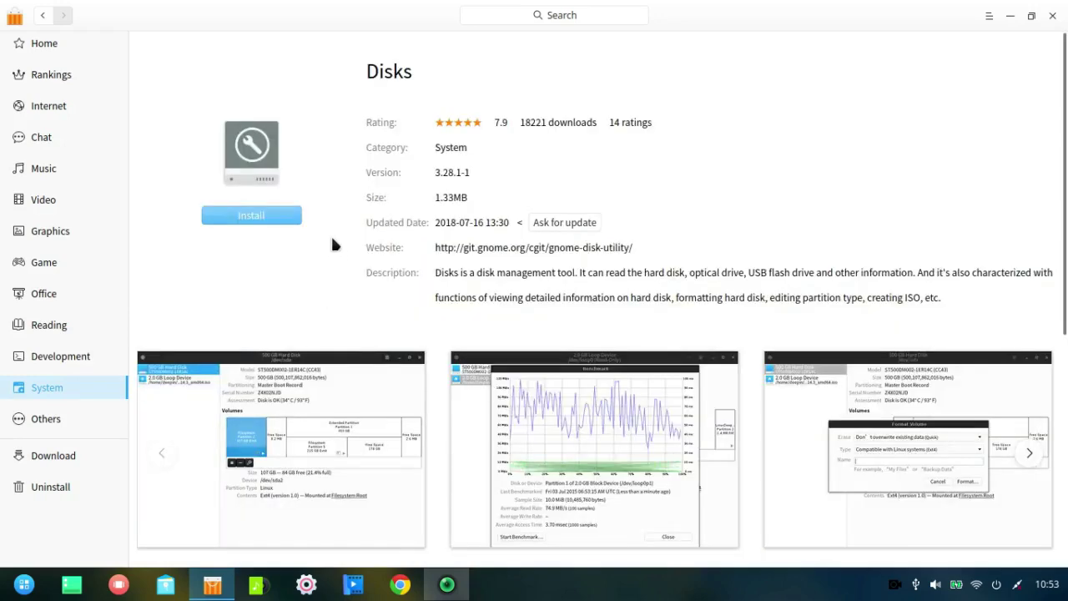
{"action": "left_click", "coordinate": [284, 219]}
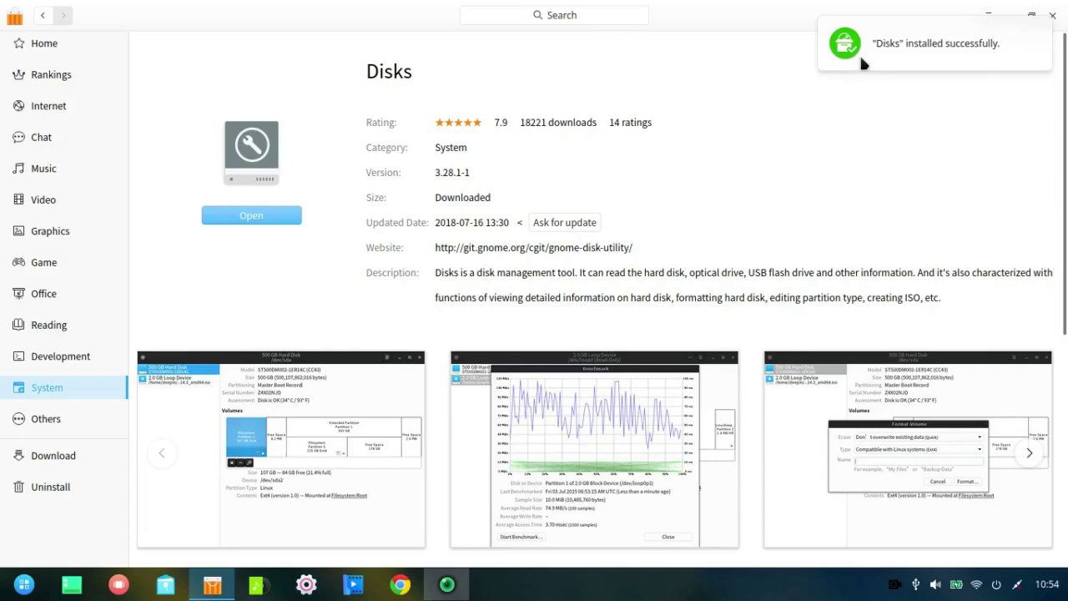
{"action": "left_click", "coordinate": [42, 15]}
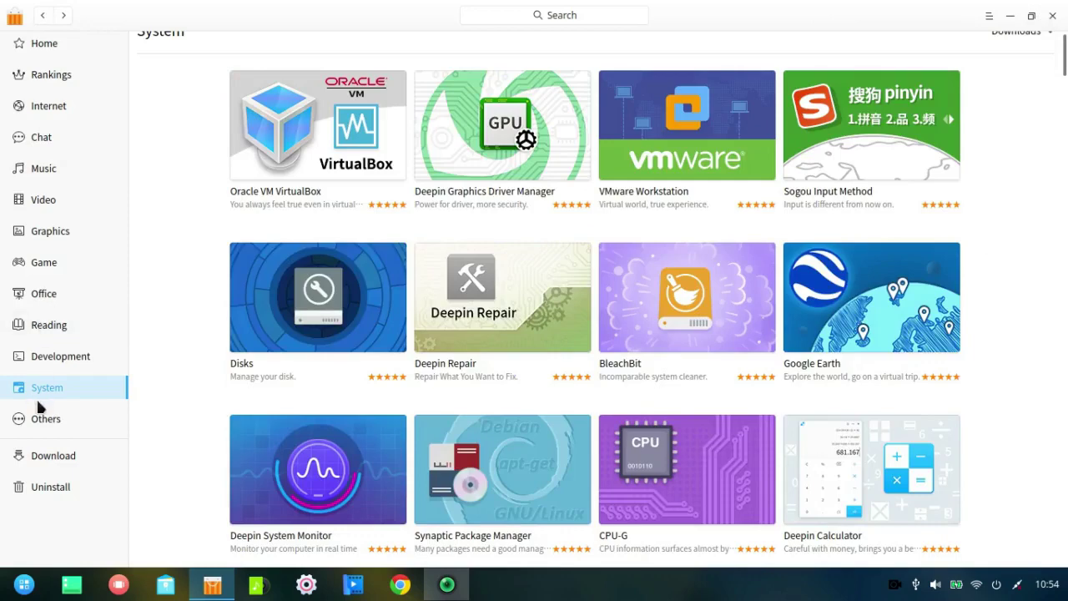
- Scroll through the Others category's app grid, then close Deepin Store
{"action": "left_click", "coordinate": [36, 422]}
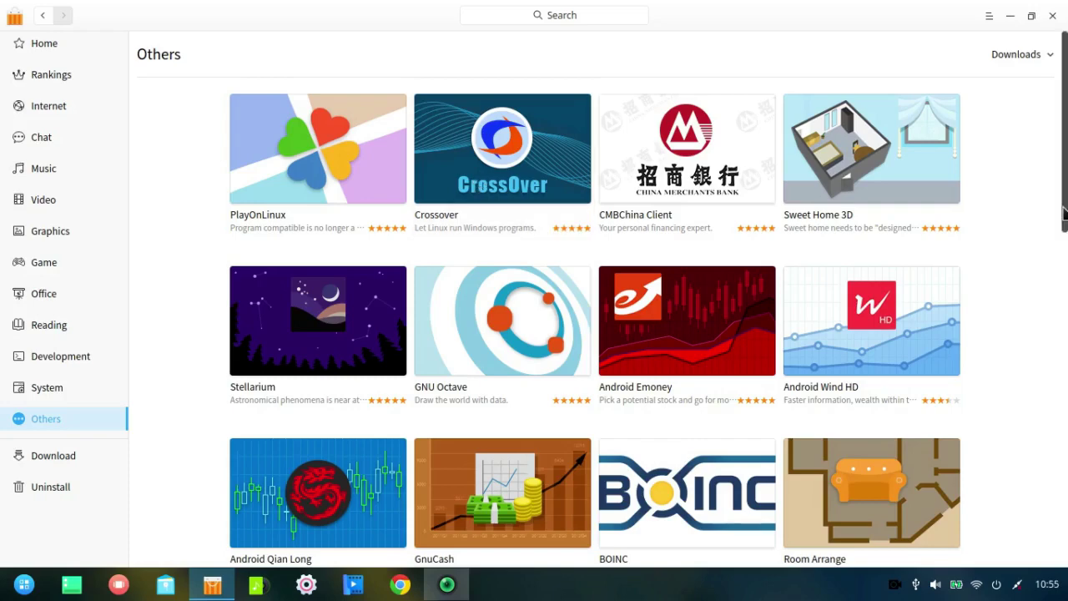
{"action": "left_click_drag", "start_coordinate": [1064, 221], "coordinate": [1017, 345]}
{"action": "scroll", "coordinate": [174, 303], "scroll_direction": "up", "scroll_amount": 5}
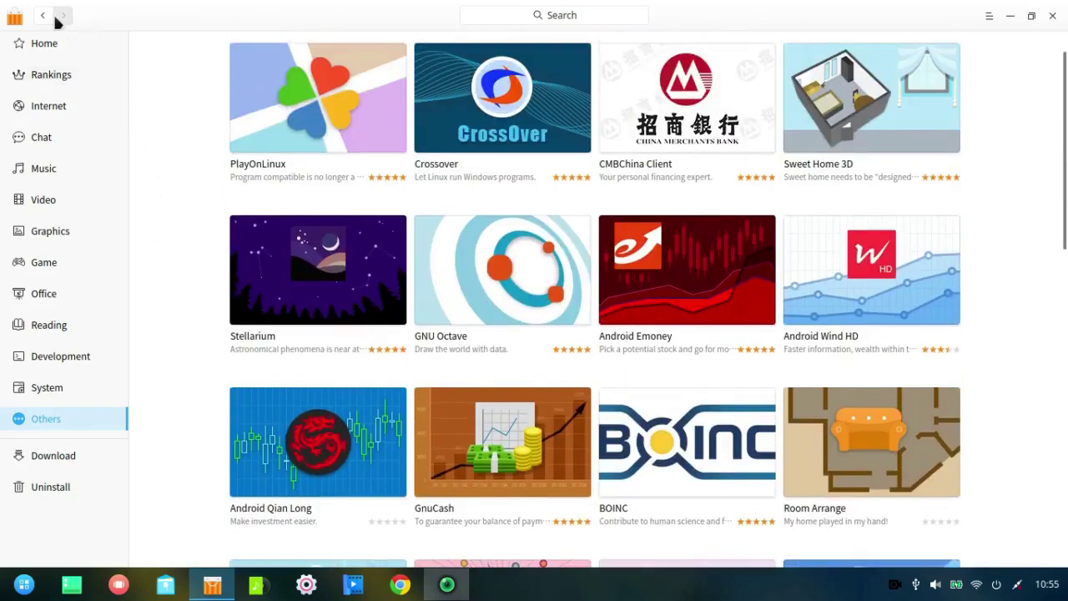
{"action": "left_click", "coordinate": [1061, 6]}
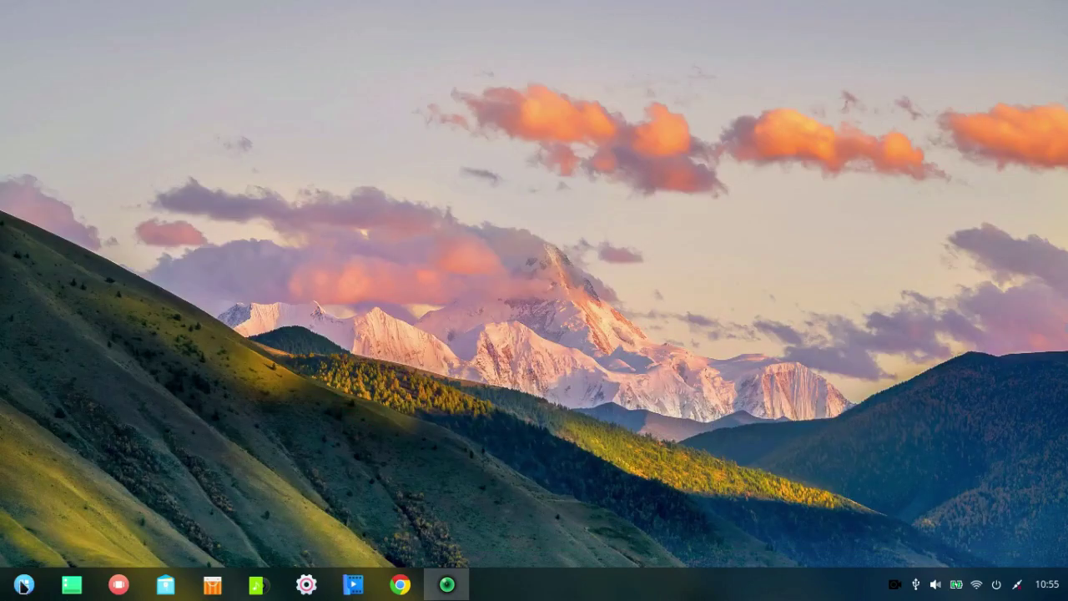
- Launch the newly installed Disks app by searching 'dis' in the launcher
{"action": "left_click", "coordinate": [23, 585]}
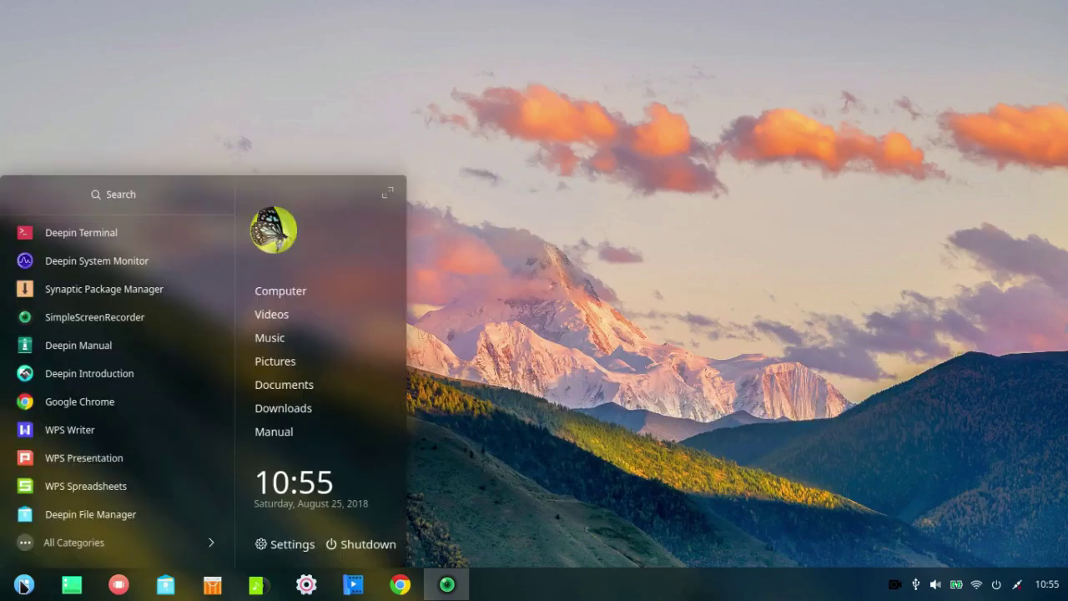
{"action": "type", "text": "dis"}
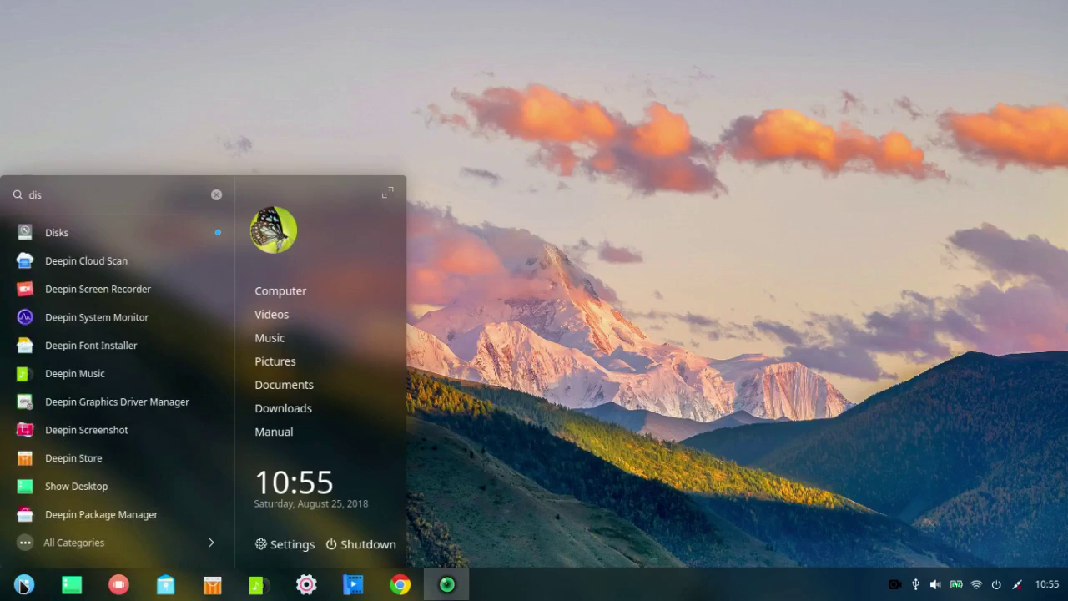
{"action": "left_click", "coordinate": [71, 235]}
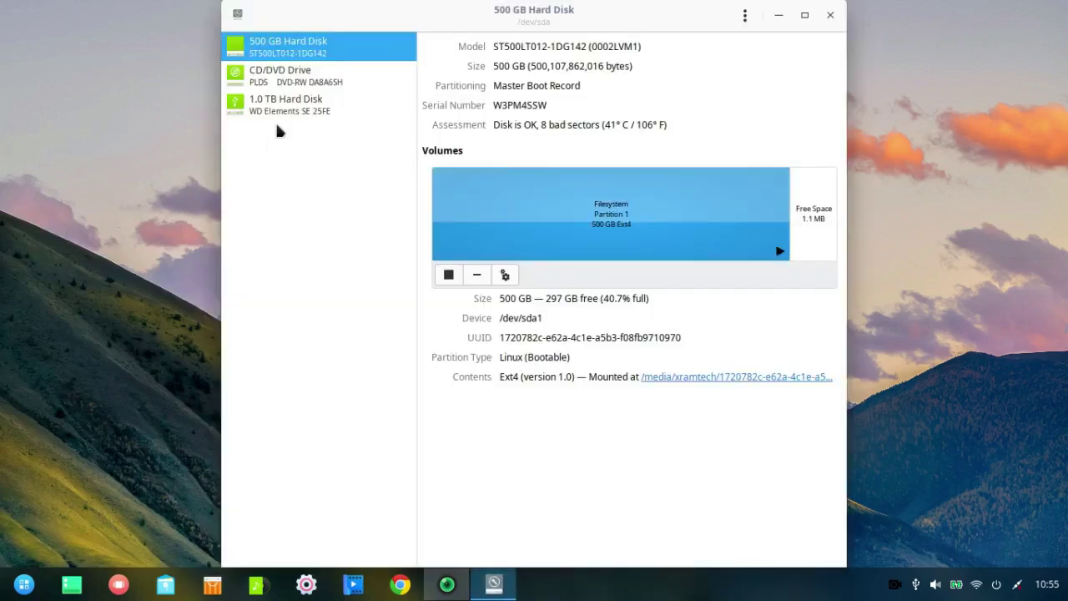
- Inspect the CD/DVD drive and the 1.0 TB hard disk's partitions, then close Disks
{"action": "left_click", "coordinate": [272, 74]}
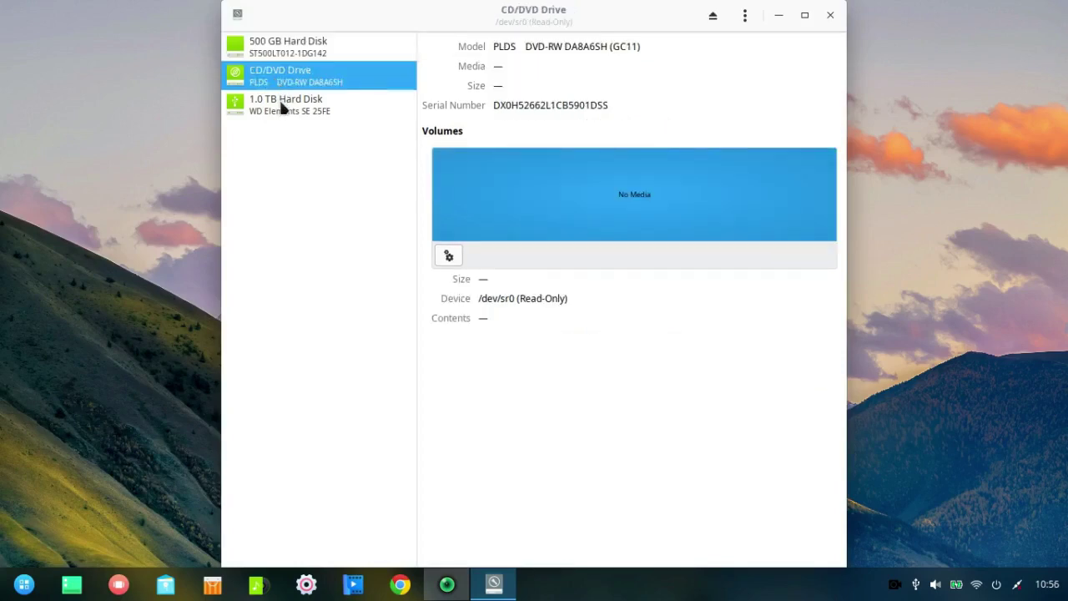
{"action": "left_click", "coordinate": [281, 108]}
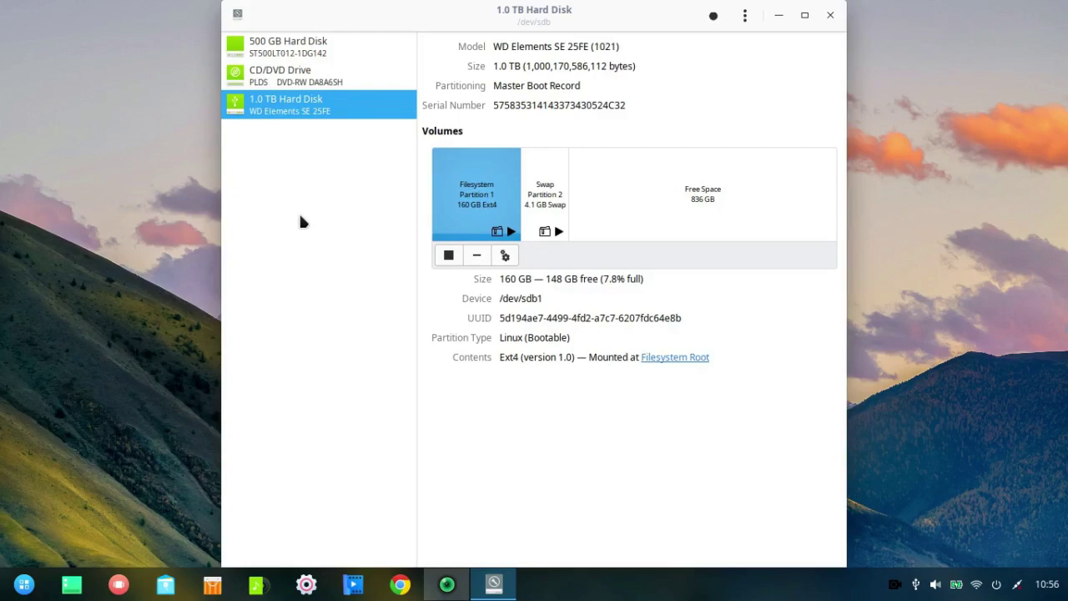
{"action": "left_click", "coordinate": [830, 17]}
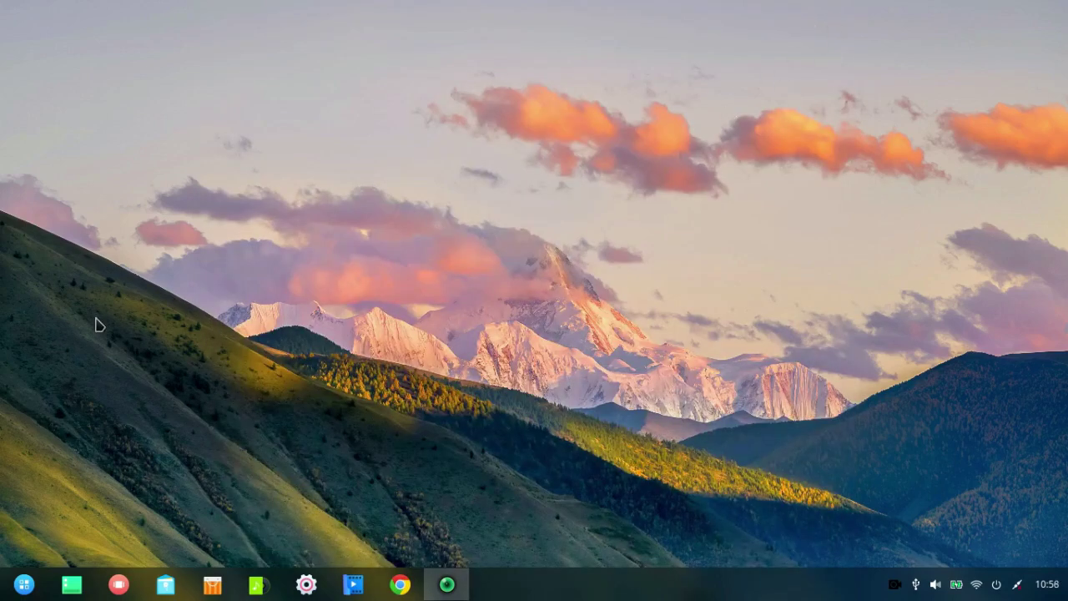